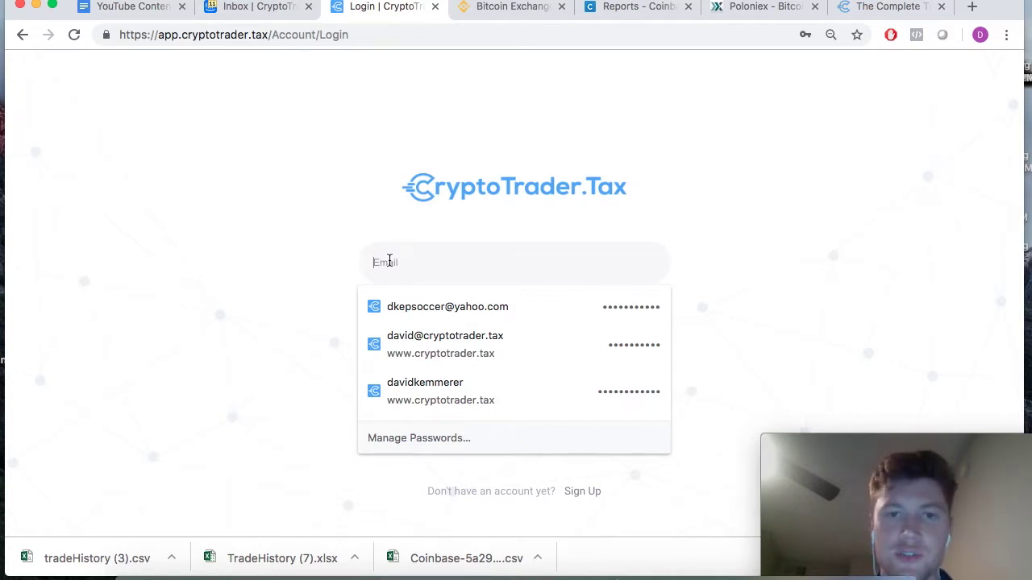
# - Sign in with the account e-mail and password, with Remember Me ticked
pyautogui.click(216, 278)
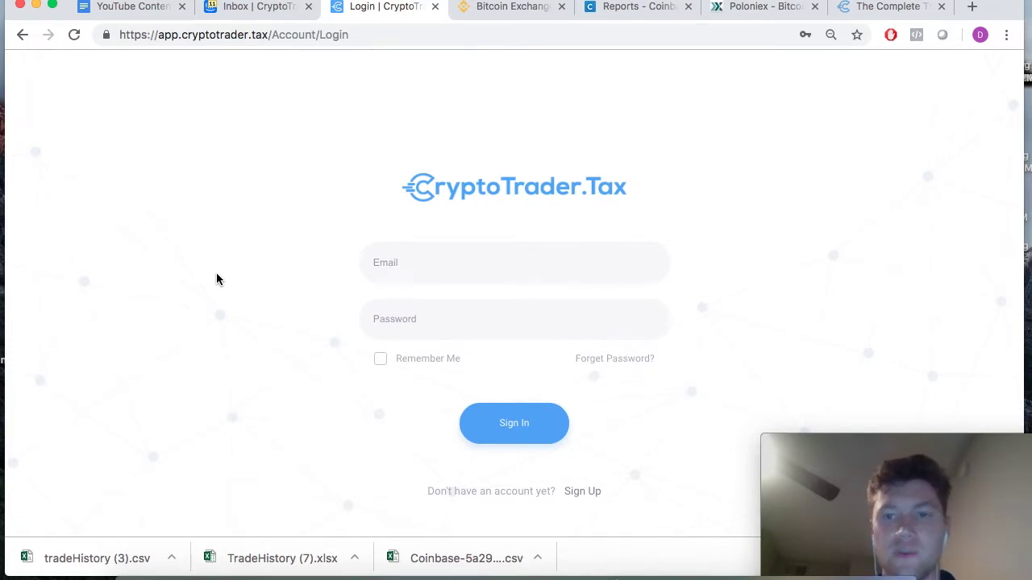
pyautogui.click(417, 263)
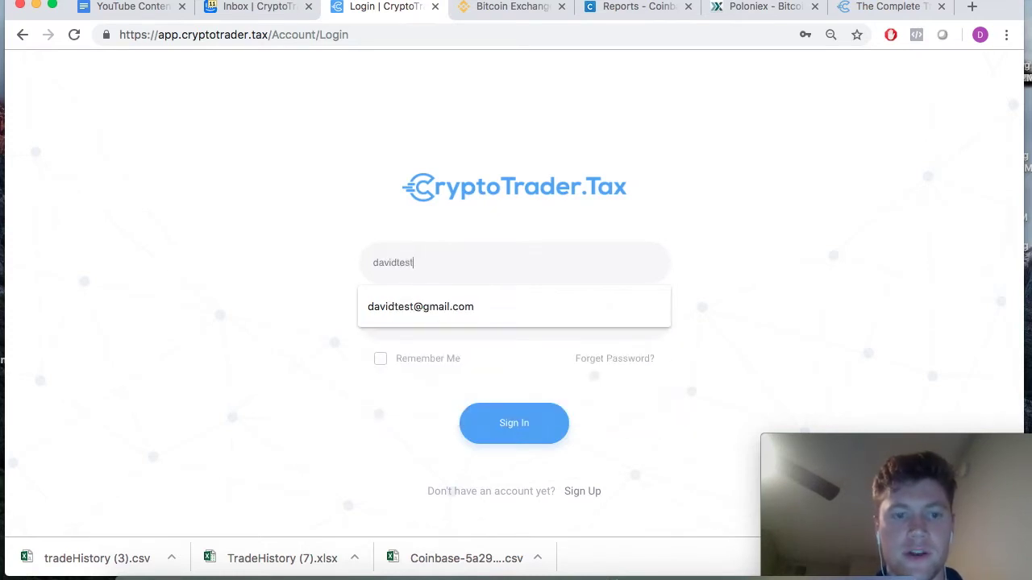
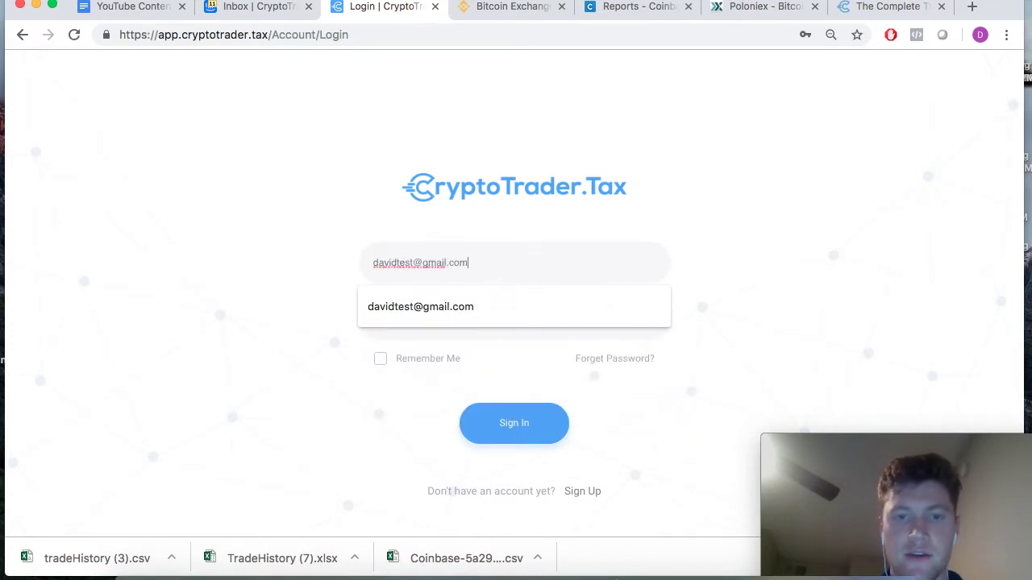
pyautogui.click(407, 319)
pyautogui.click(459, 323)
pyautogui.write('*********')
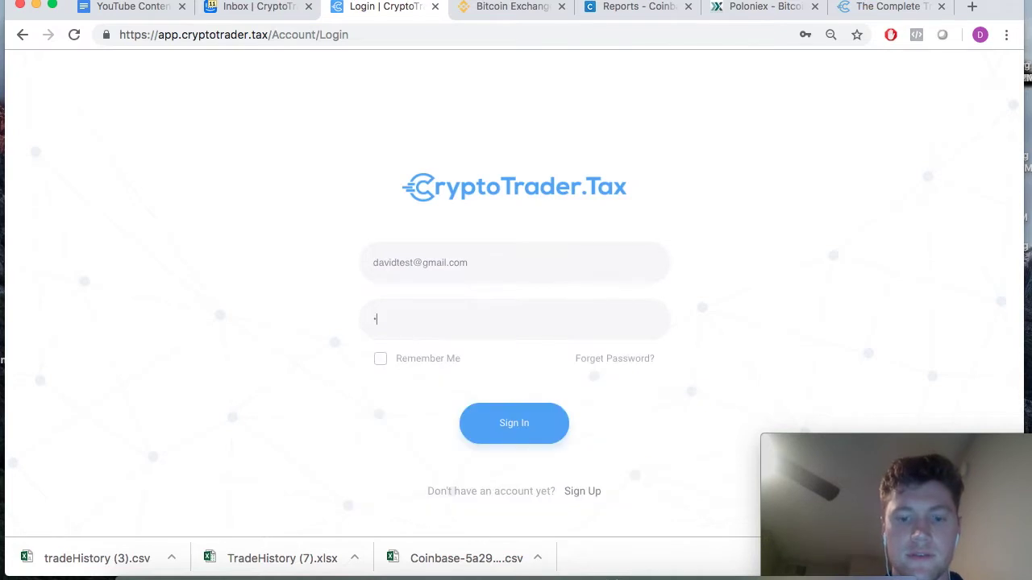
pyautogui.write('*')
pyautogui.click(381, 359)
pyautogui.click(508, 427)
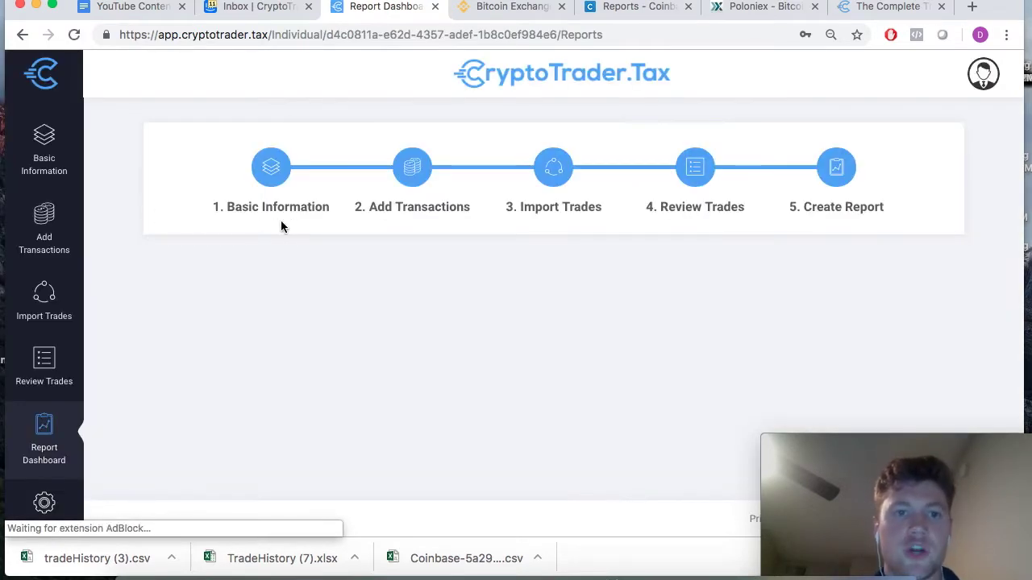
# - Open step 1, Basic Information, showing USD and the Binance, Coinbase and Poloniex exchanges
pyautogui.click(274, 170)
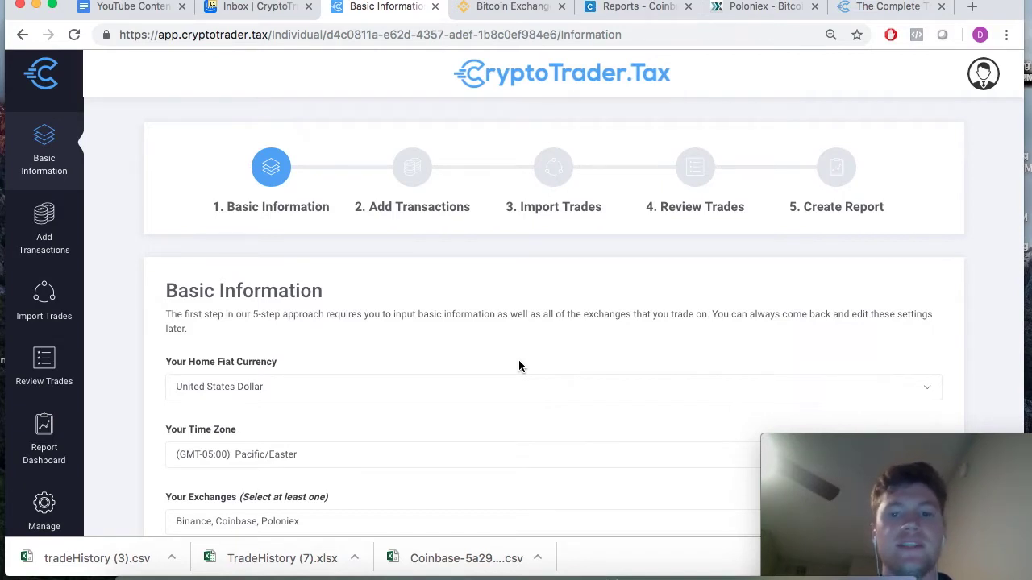
pyautogui.moveTo(862, 439)
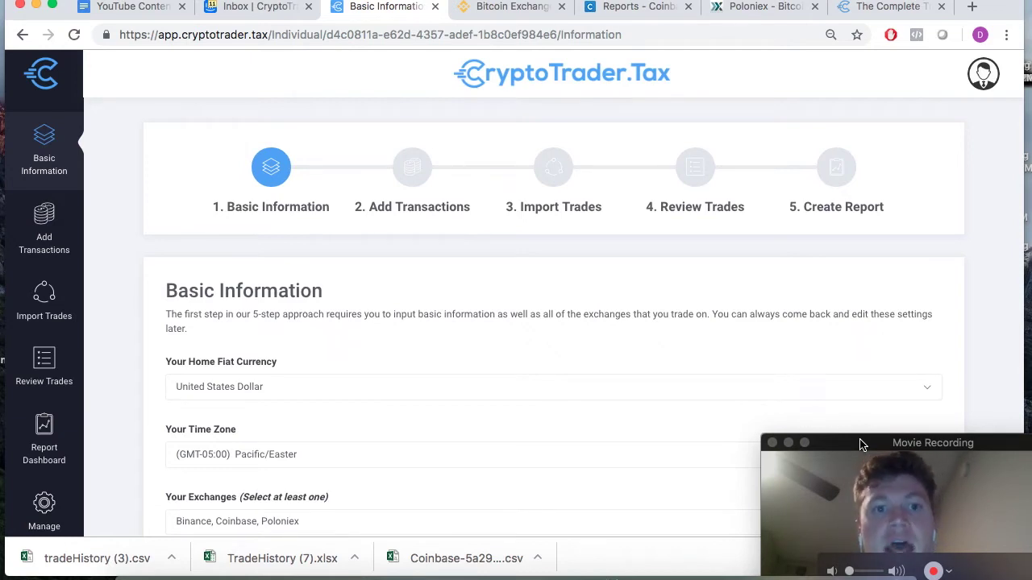
pyautogui.scroll(-5, 565, 334)
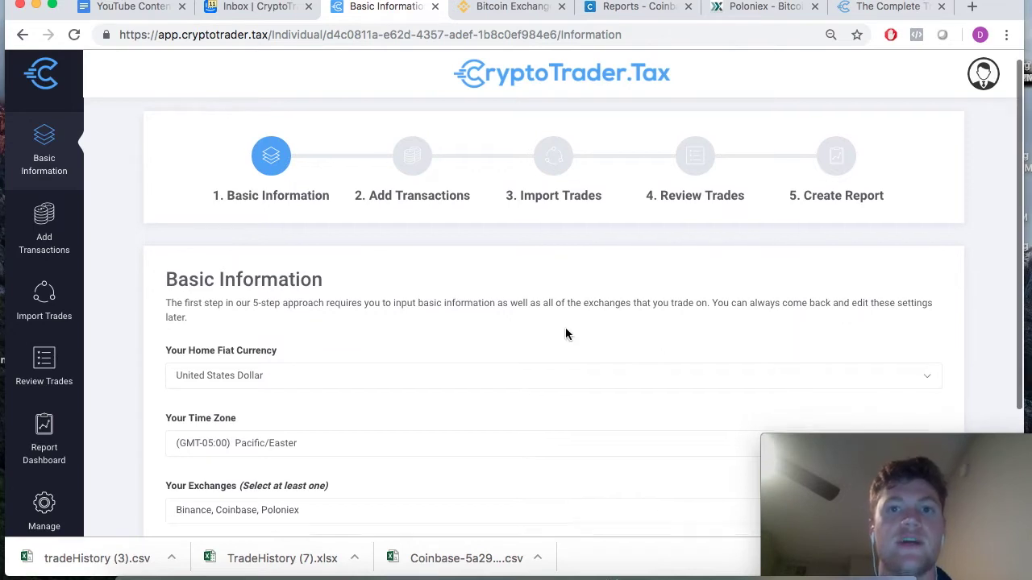
pyautogui.scroll(5, 566, 334)
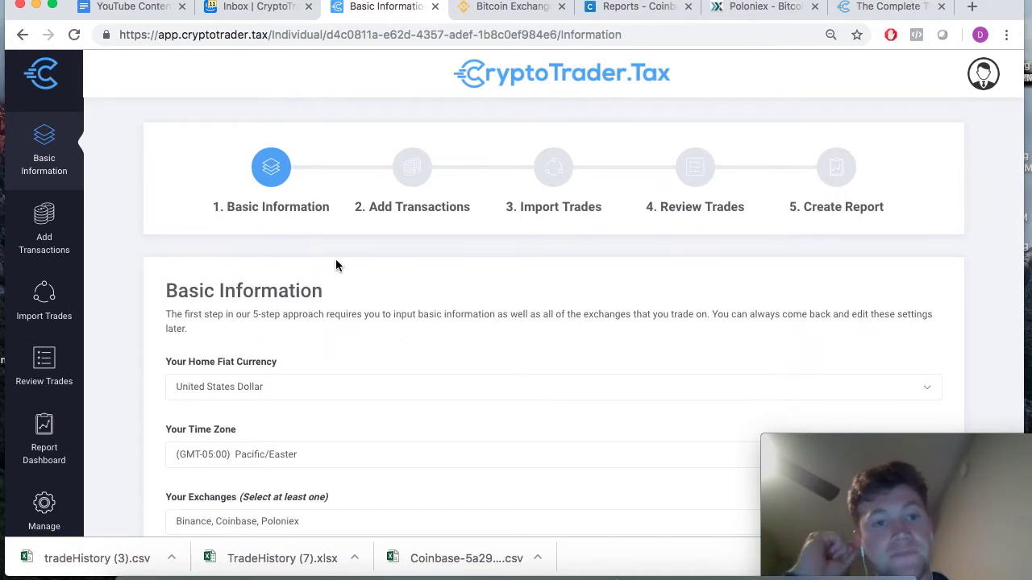
pyautogui.scroll(-1, 335, 264)
pyautogui.scroll(1, 336, 266)
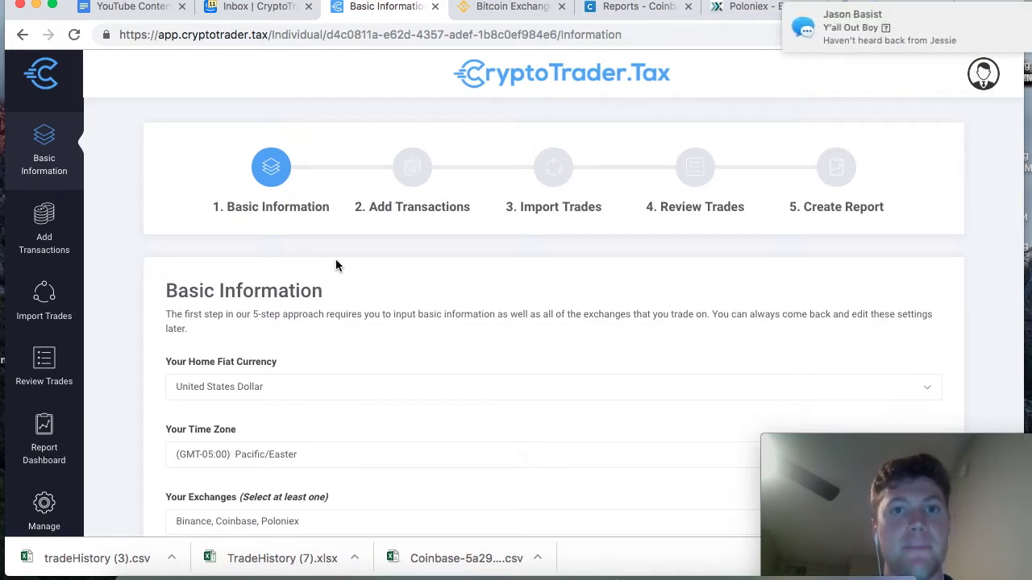
pyautogui.moveTo(857, 45)
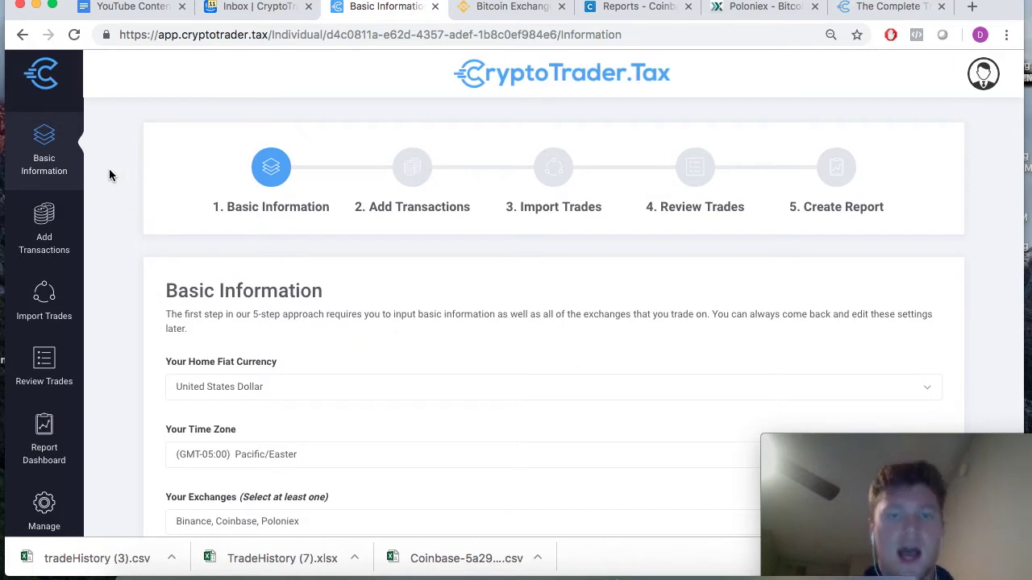
pyautogui.scroll(-2, 109, 172)
pyautogui.scroll(2, 304, 135)
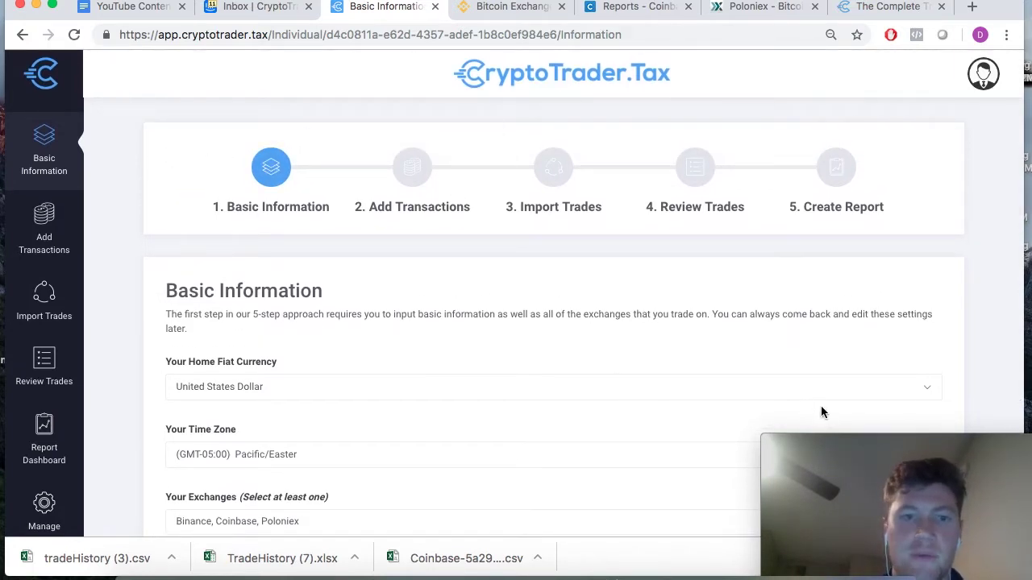
pyautogui.scroll(-4, 661, 354)
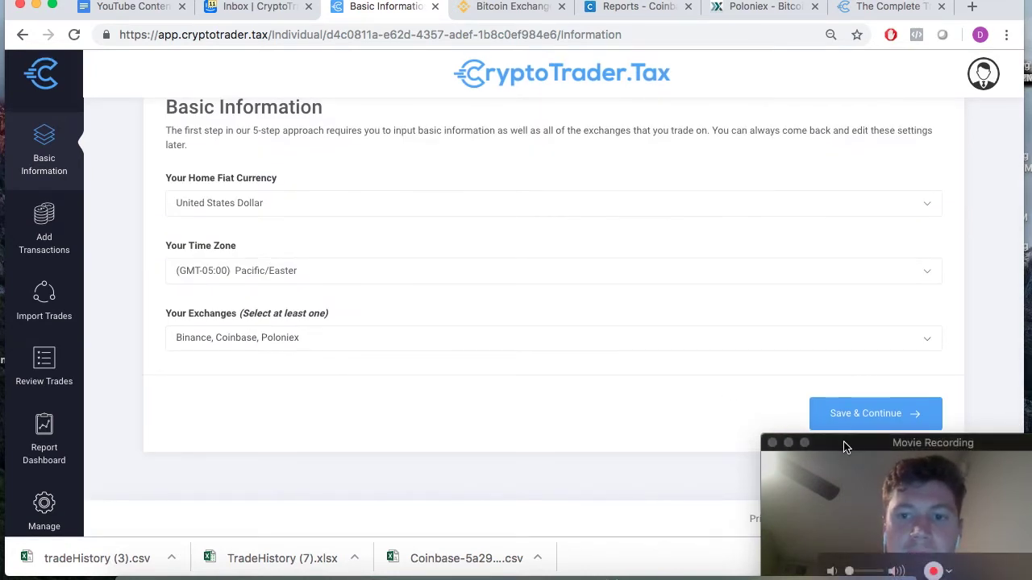
pyautogui.moveTo(855, 445); pyautogui.dragTo(494, 499)
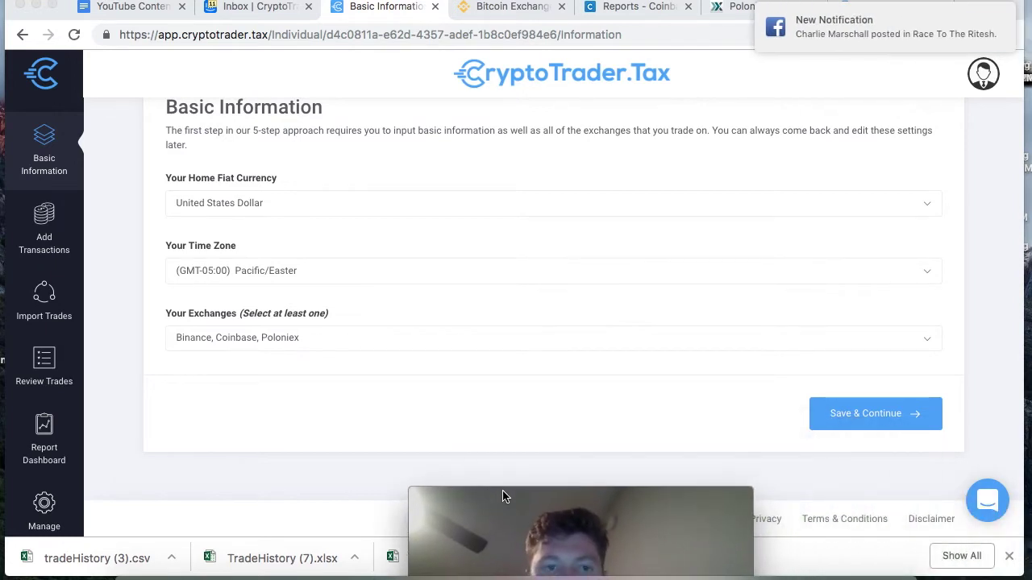
pyautogui.click(993, 492)
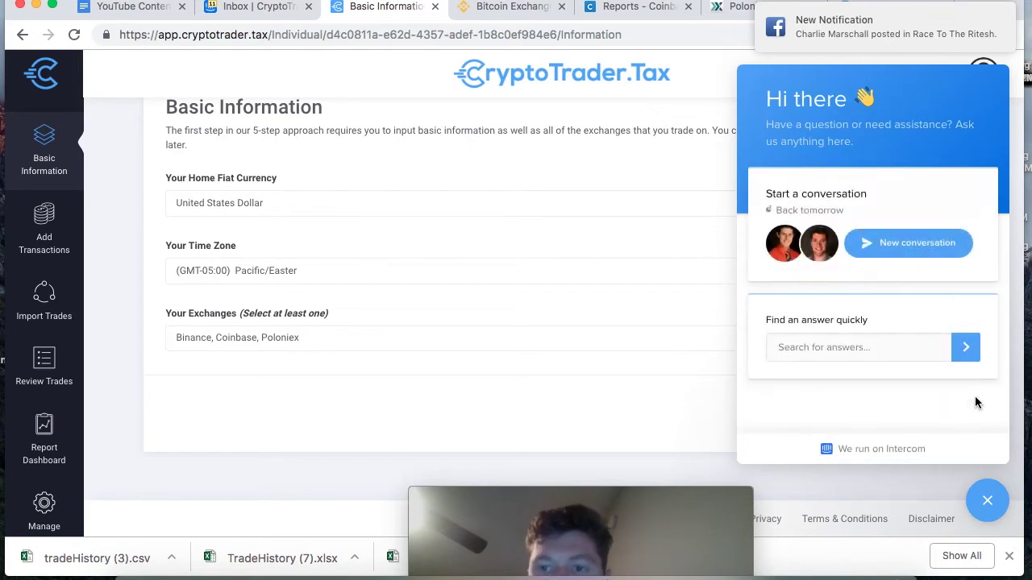
pyautogui.click(987, 504)
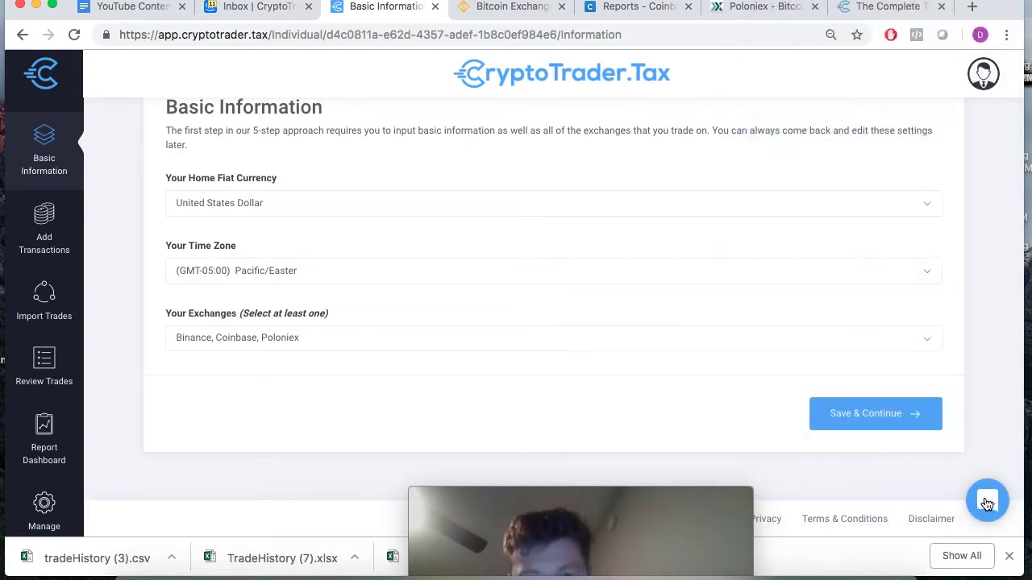
pyautogui.moveTo(570, 497); pyautogui.dragTo(928, 487)
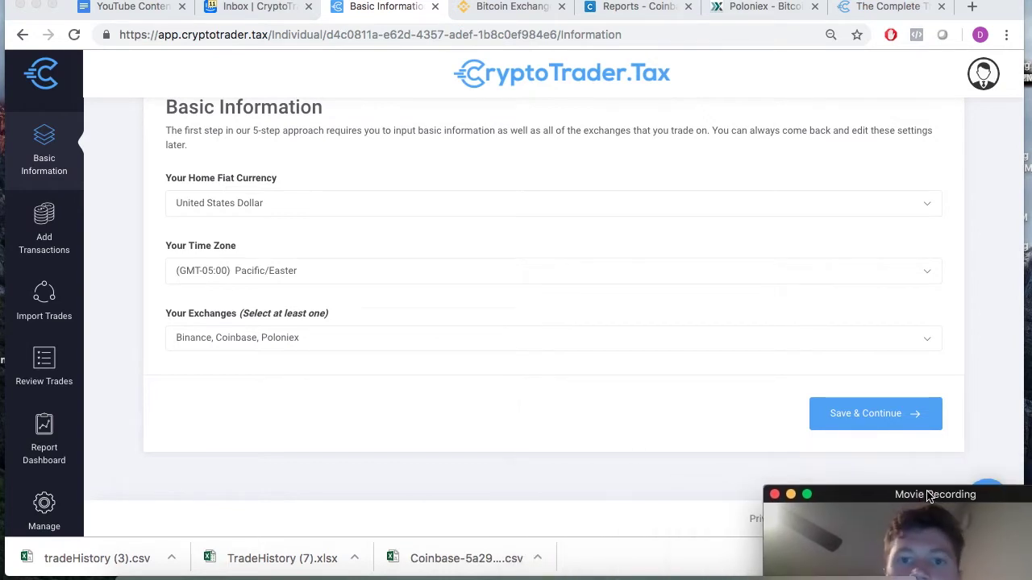
pyautogui.scroll(3, 764, 273)
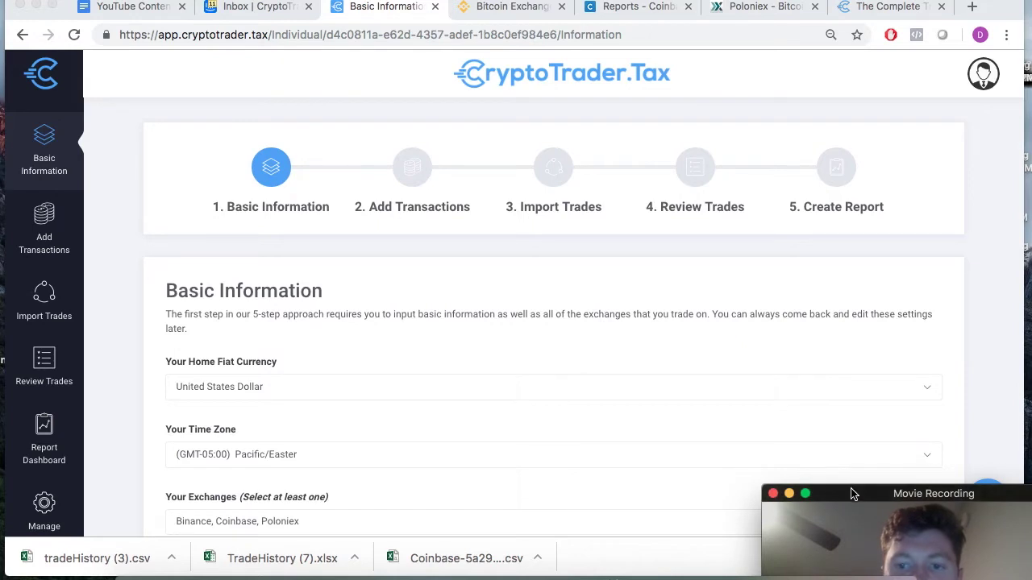
pyautogui.moveTo(855, 492); pyautogui.dragTo(863, 455)
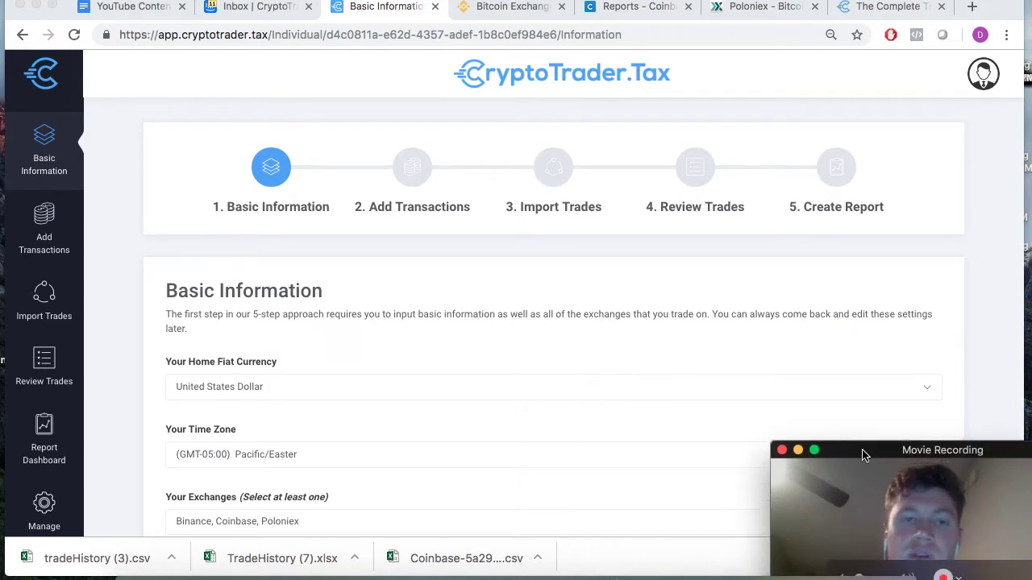
pyautogui.scroll(-3, 466, 334)
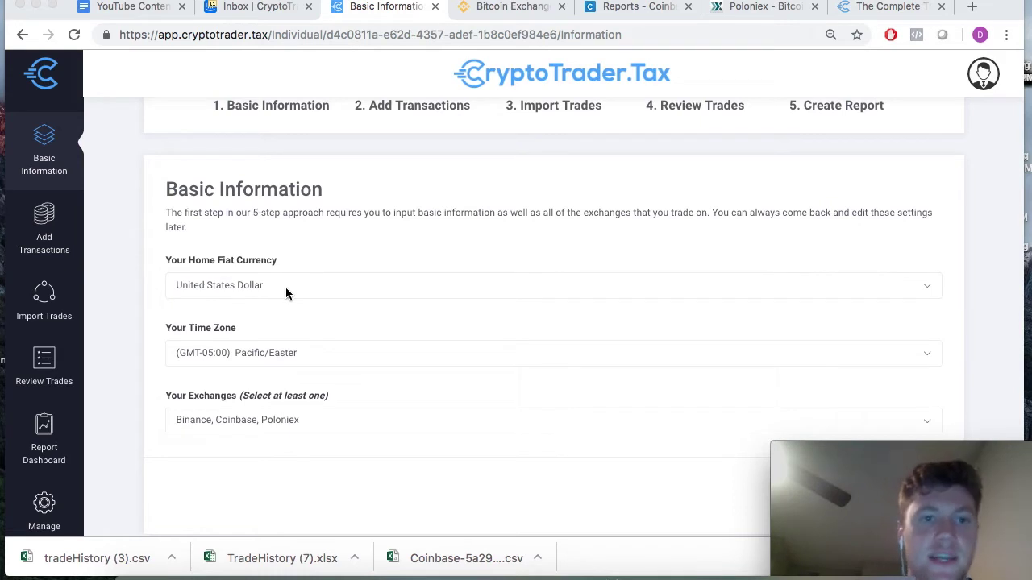
# - Set the time zone to (GMT-06:00) America/Chicago by searching 'chic'
pyautogui.click(298, 358)
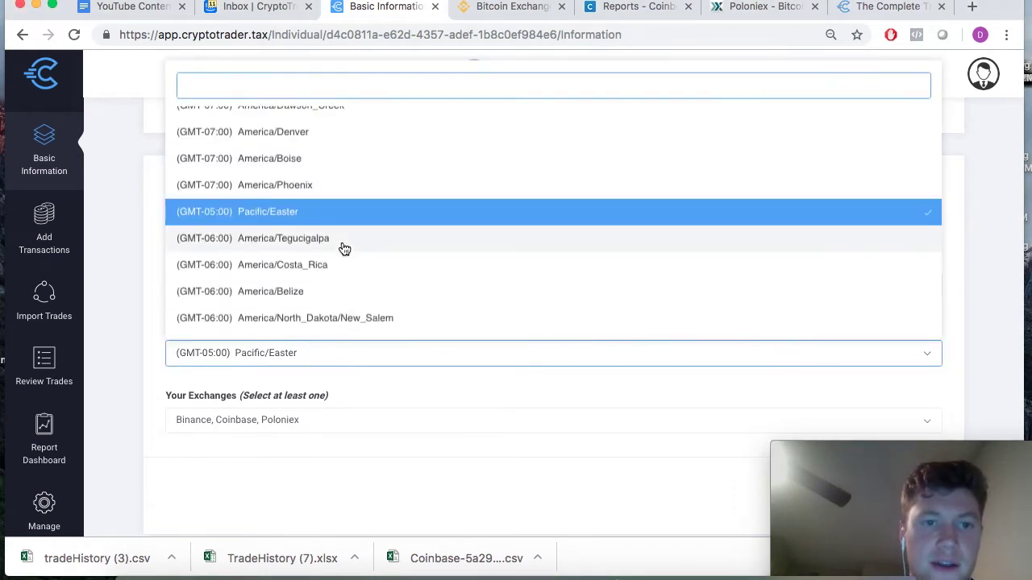
pyautogui.write('chic')
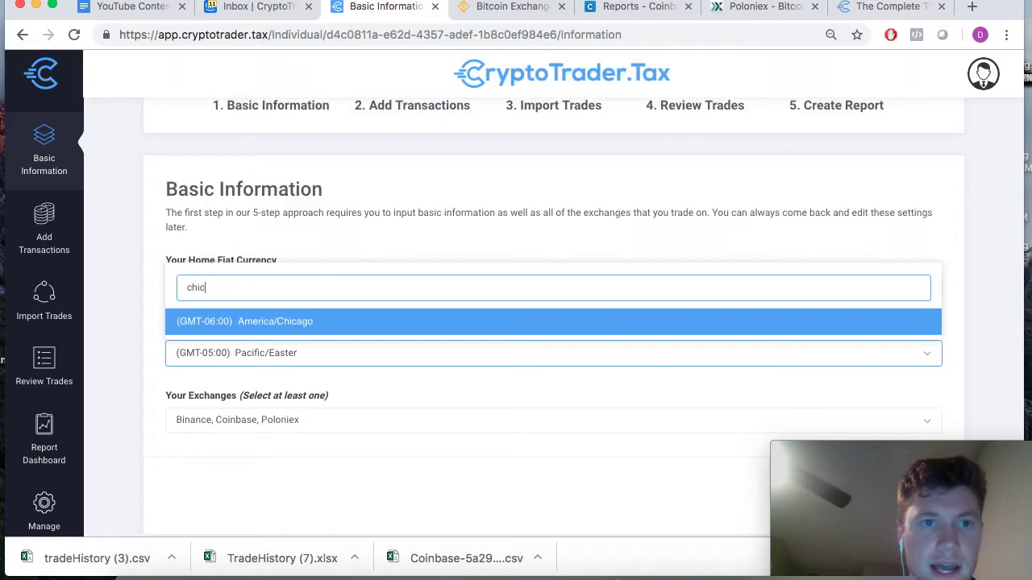
pyautogui.click(266, 323)
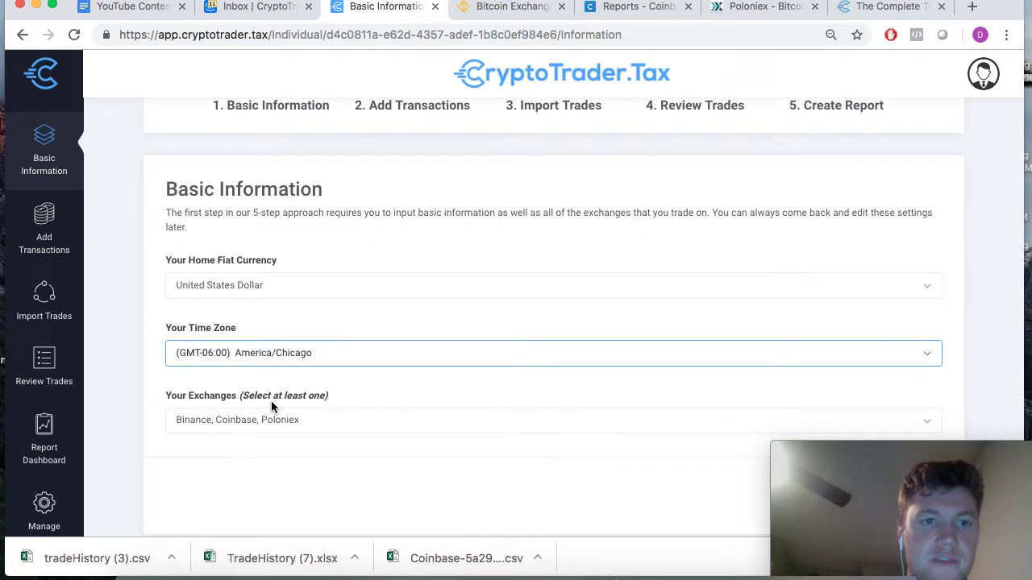
pyautogui.scroll(-2, 415, 408)
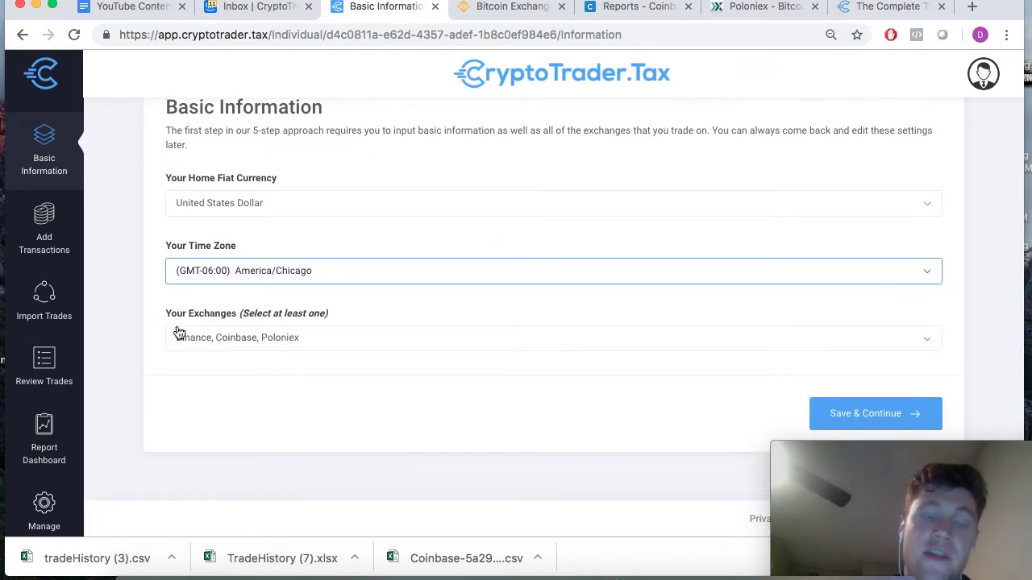
# - Confirm Binance, Coinbase and Poloniex stay selected, then save the basic information and continue
pyautogui.click(362, 345)
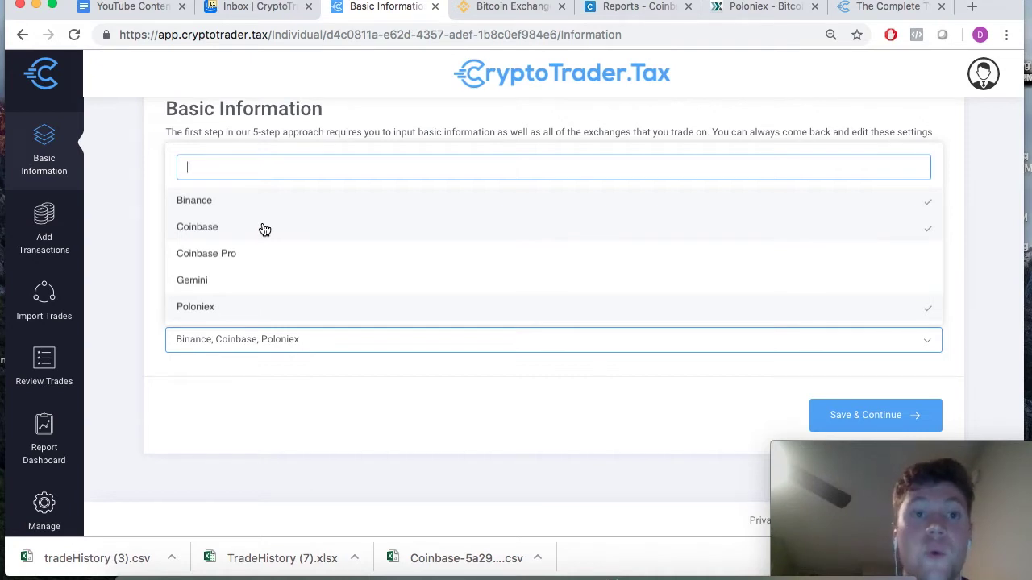
pyautogui.click(215, 415)
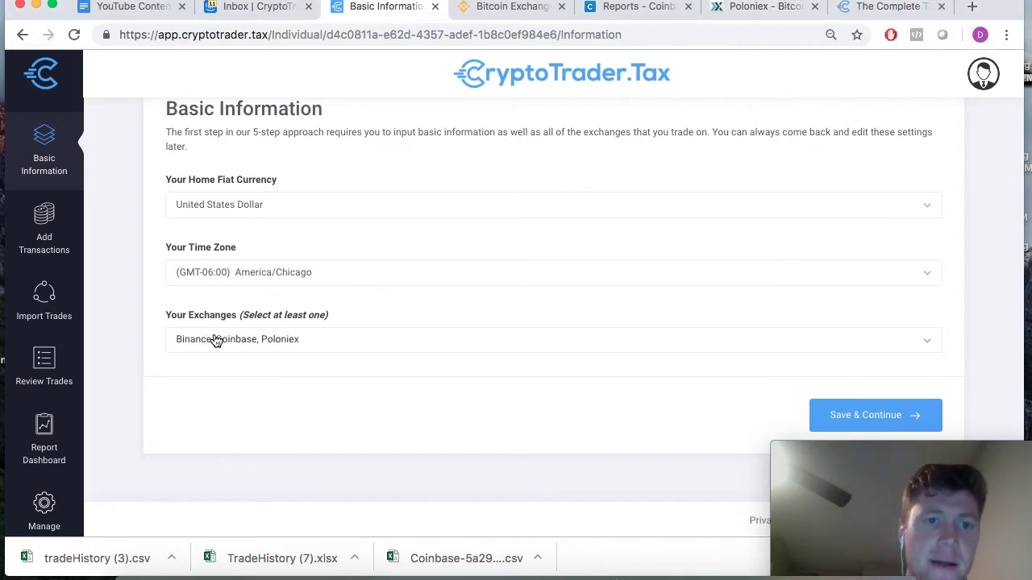
pyautogui.click(348, 344)
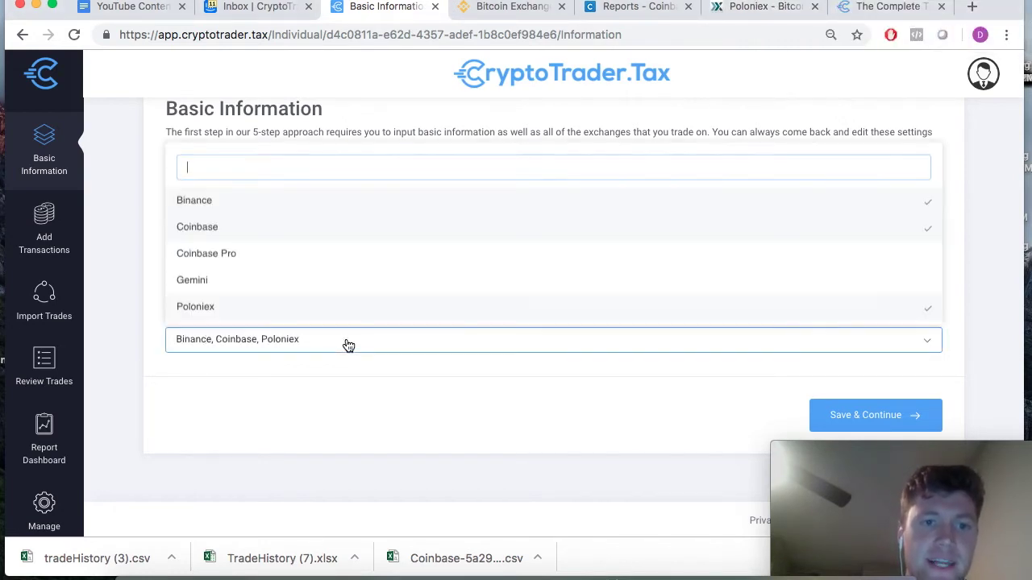
pyautogui.click(153, 295)
pyautogui.scroll(3, 125, 306)
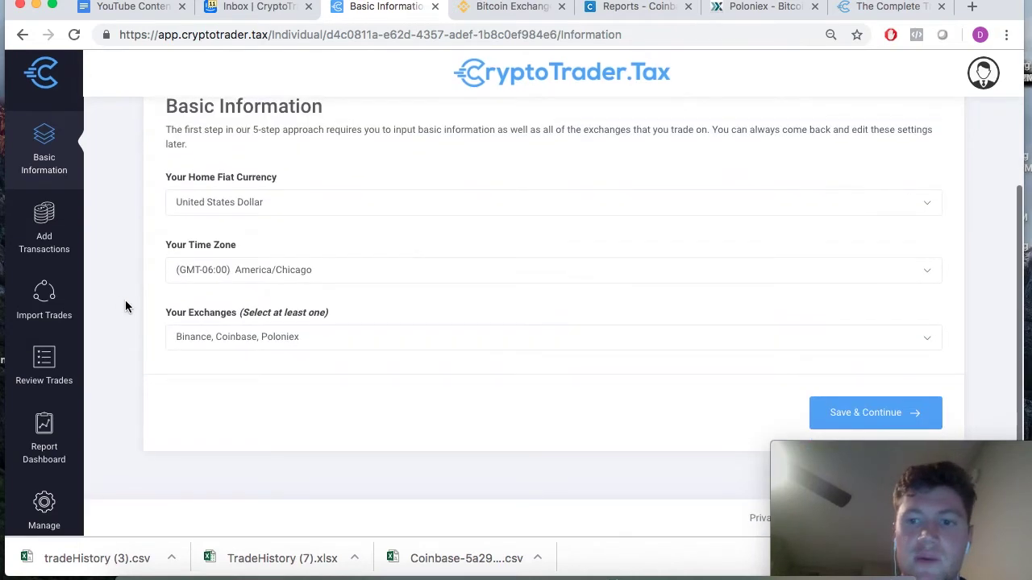
pyautogui.scroll(3, 125, 307)
pyautogui.scroll(-3, 125, 307)
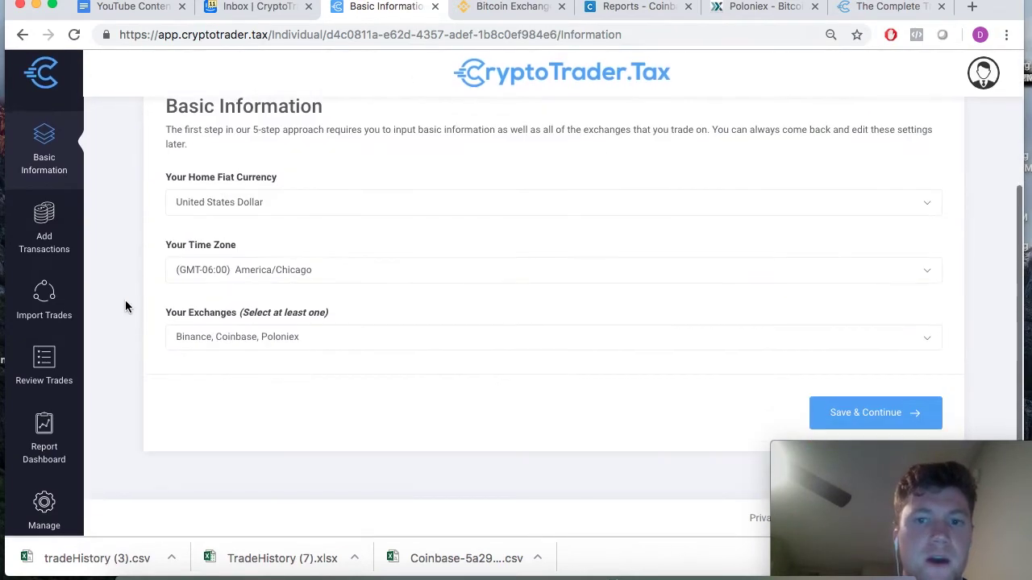
pyautogui.click(867, 415)
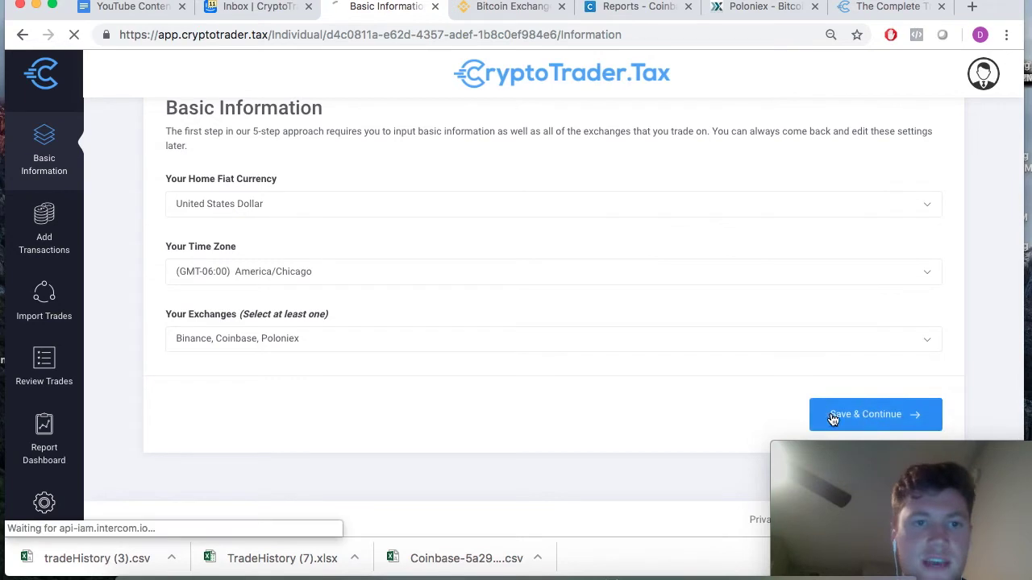
# - Scroll through Add Transactions to review the empty Incoming and Outgoing Transactions sections
pyautogui.scroll(3, 422, 325)
pyautogui.scroll(2, 424, 325)
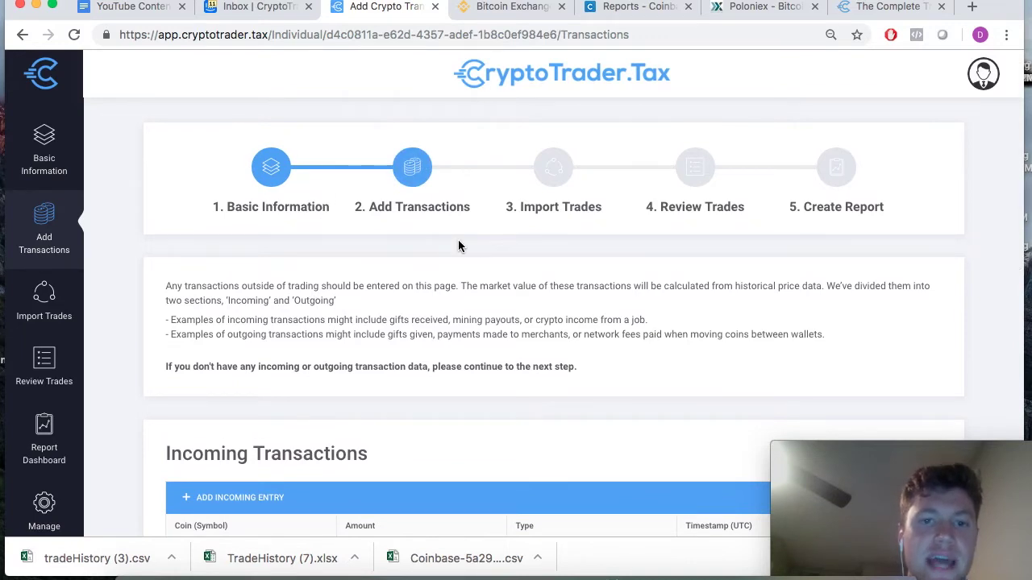
pyautogui.scroll(-3, 458, 246)
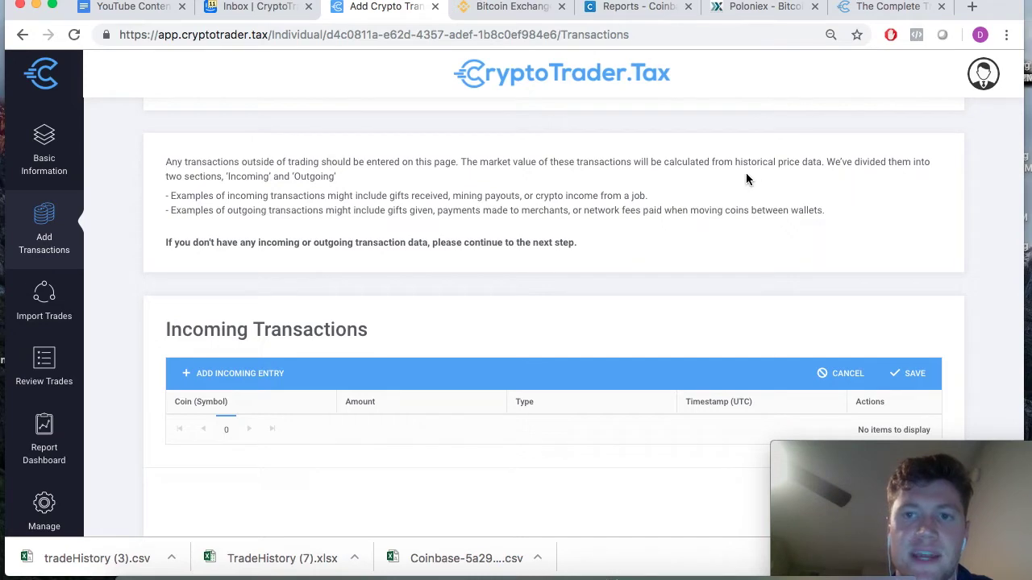
pyautogui.scroll(-5, 473, 274)
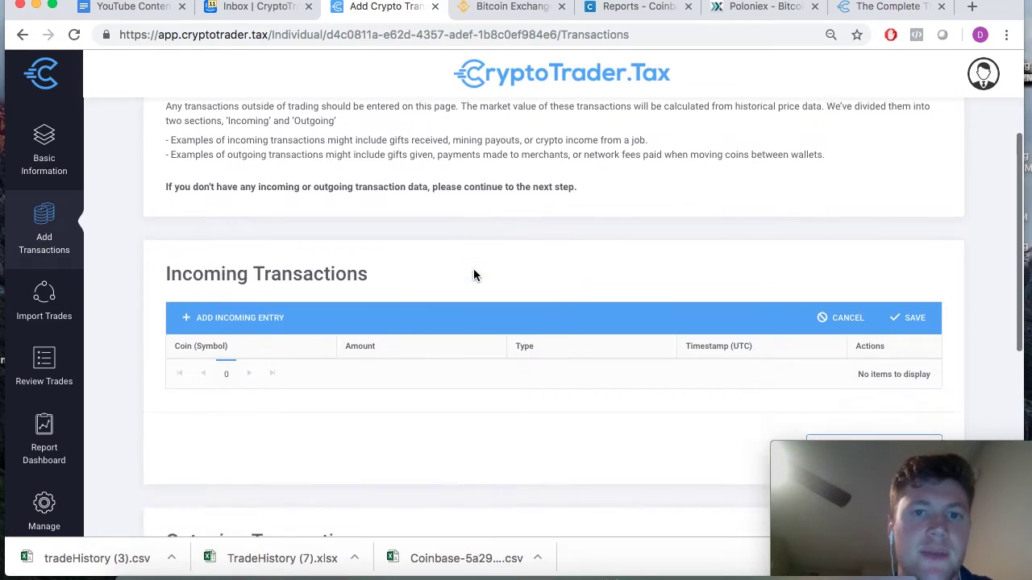
pyautogui.scroll(6, 474, 274)
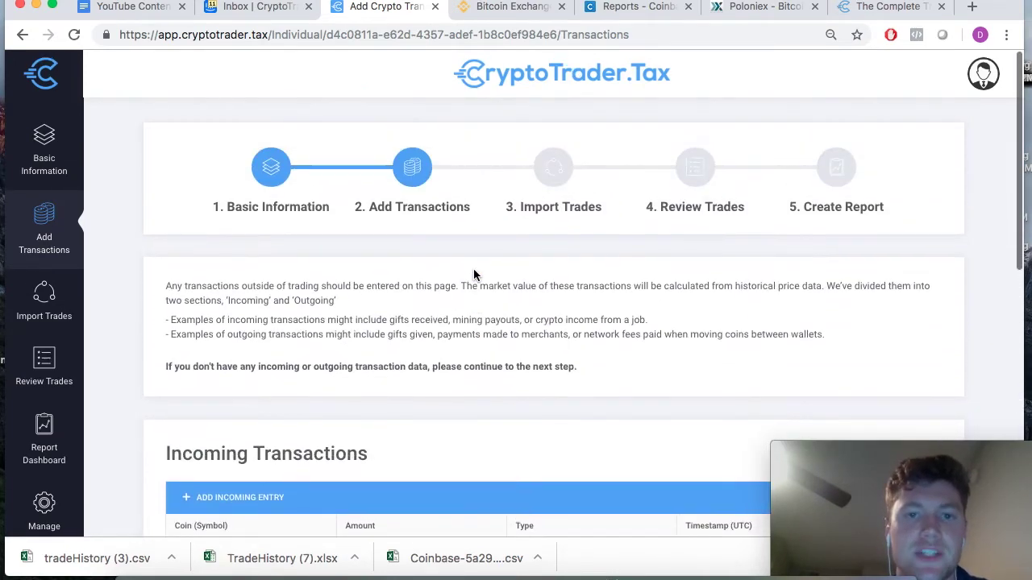
pyautogui.scroll(-2, 473, 274)
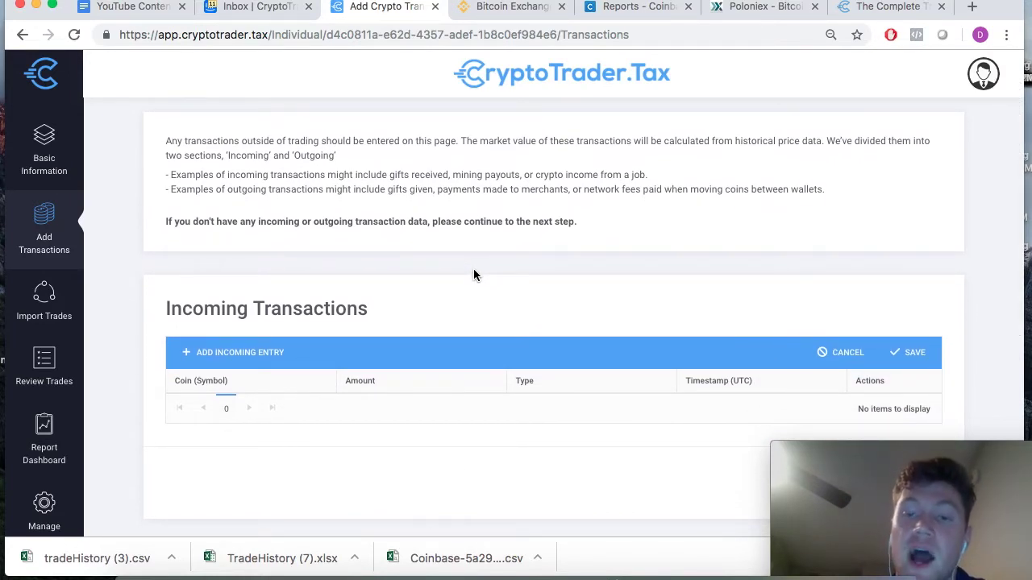
pyautogui.scroll(3, 474, 275)
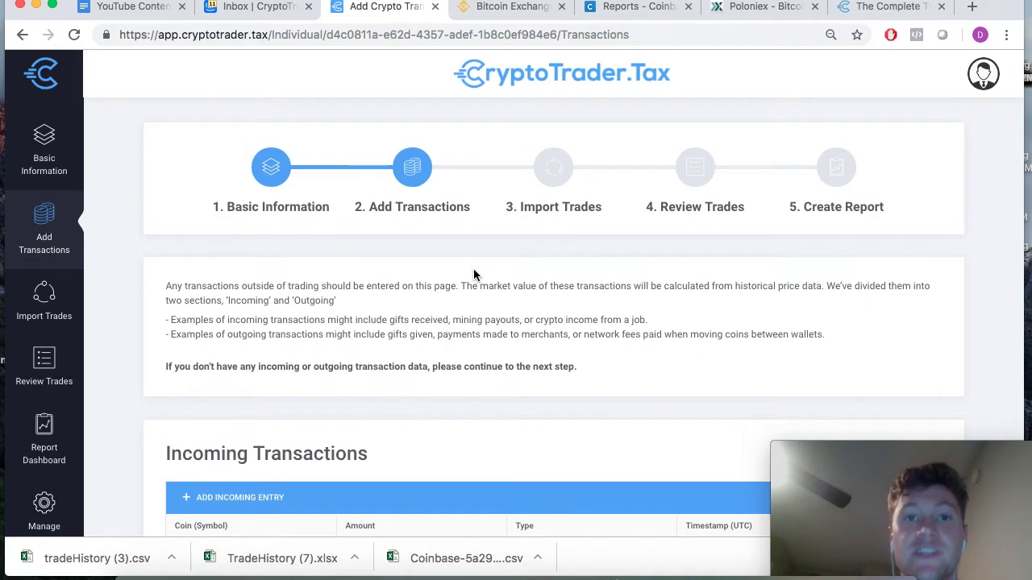
pyautogui.scroll(-3, 473, 274)
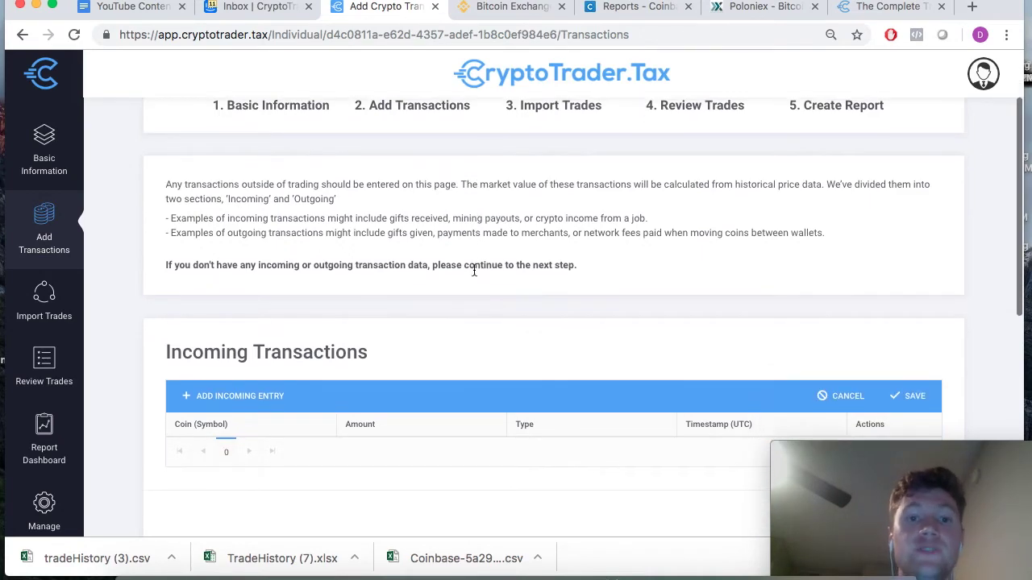
pyautogui.scroll(-1, 473, 270)
pyautogui.scroll(3, 474, 270)
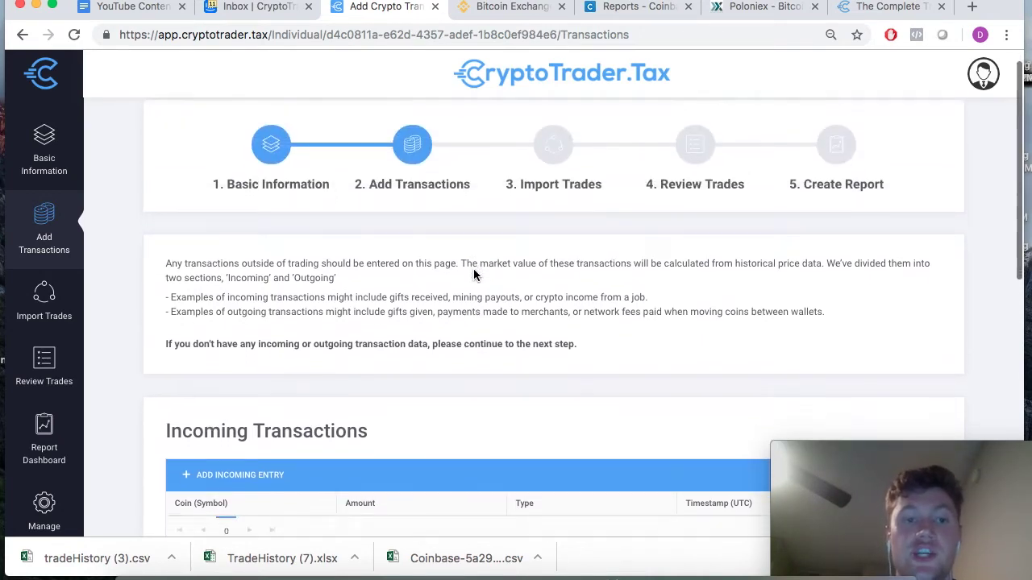
pyautogui.scroll(-3, 474, 271)
pyautogui.scroll(-3, 473, 274)
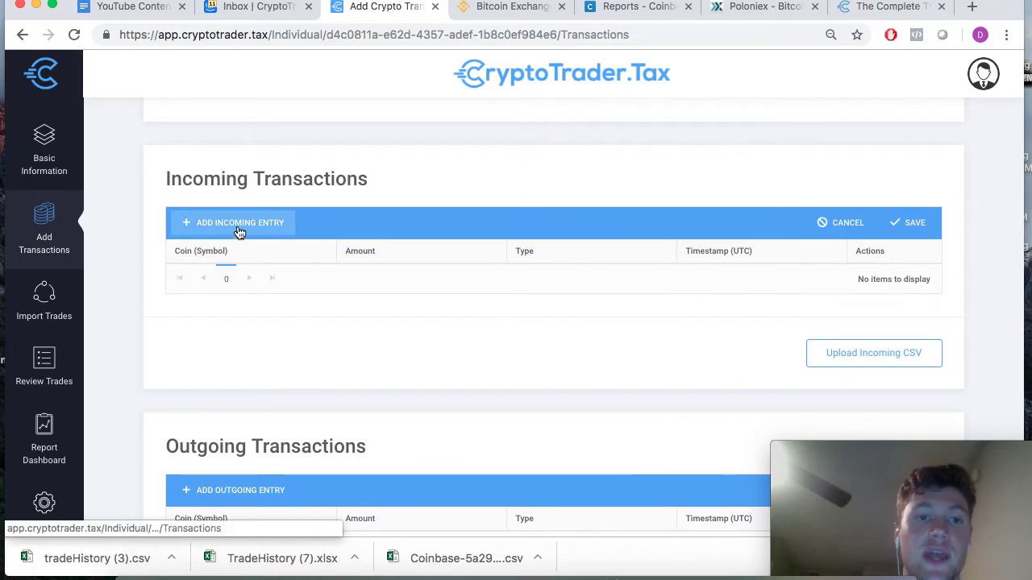
# - Add a new blank incoming transaction row with amount 0
pyautogui.click(239, 227)
pyautogui.scroll(7, 266, 373)
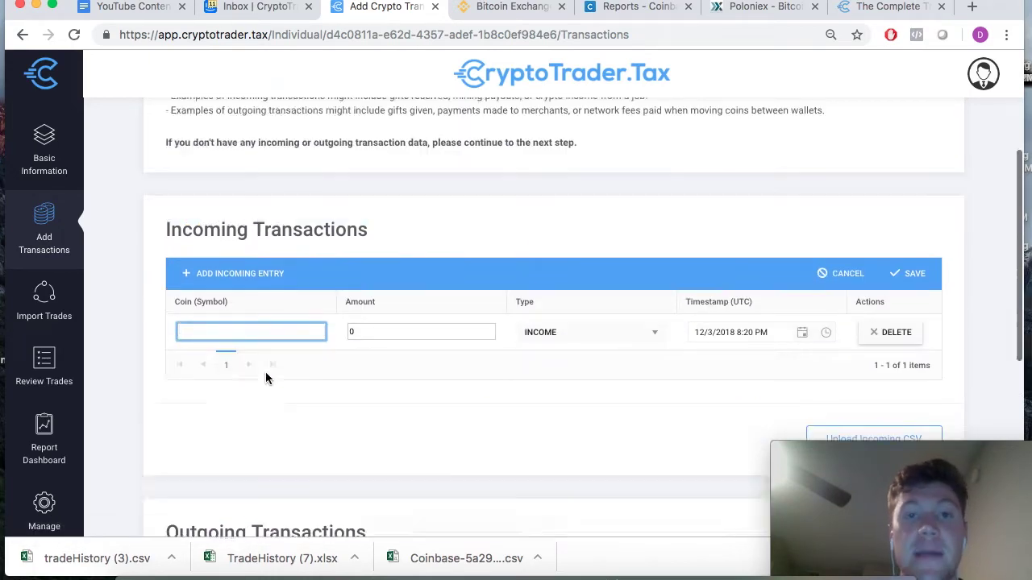
pyautogui.scroll(-2, 265, 372)
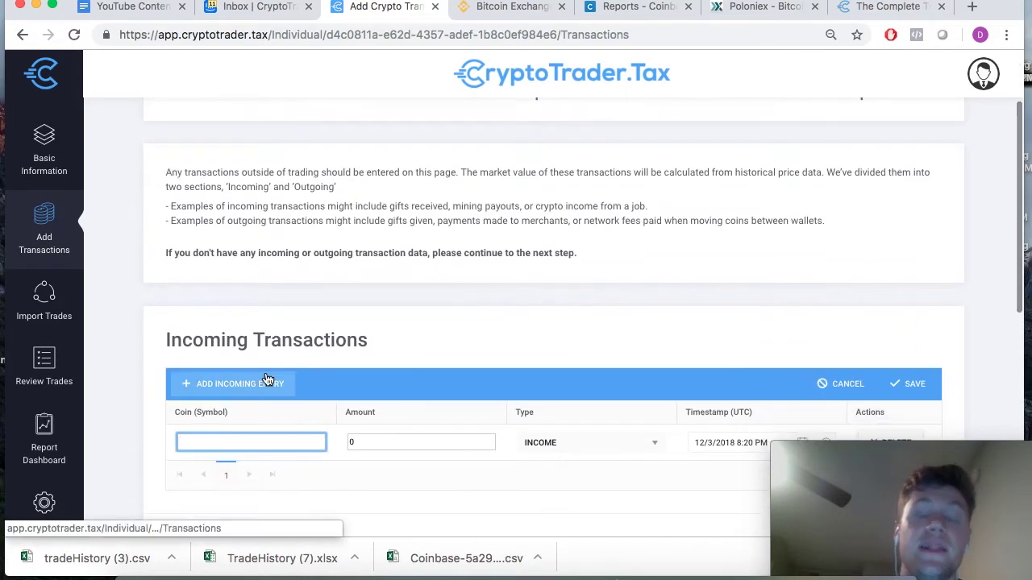
pyautogui.scroll(3, 267, 379)
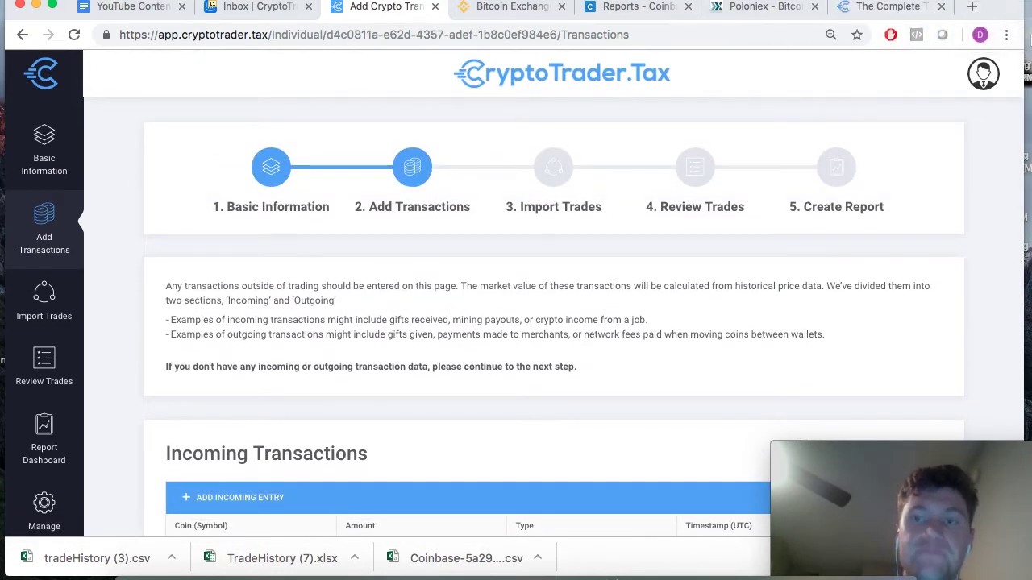
pyautogui.scroll(-3, 475, 444)
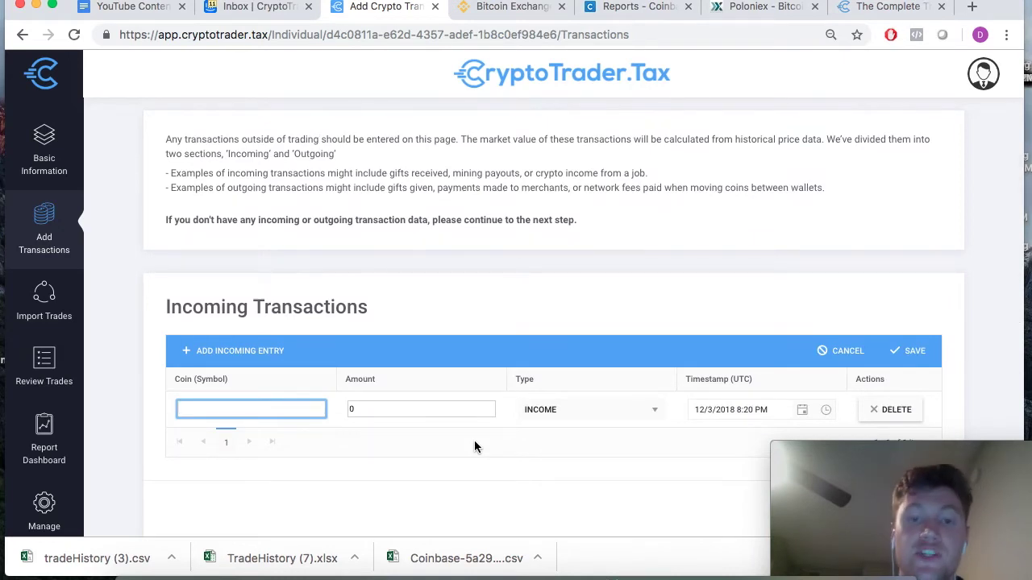
pyautogui.scroll(-2, 482, 419)
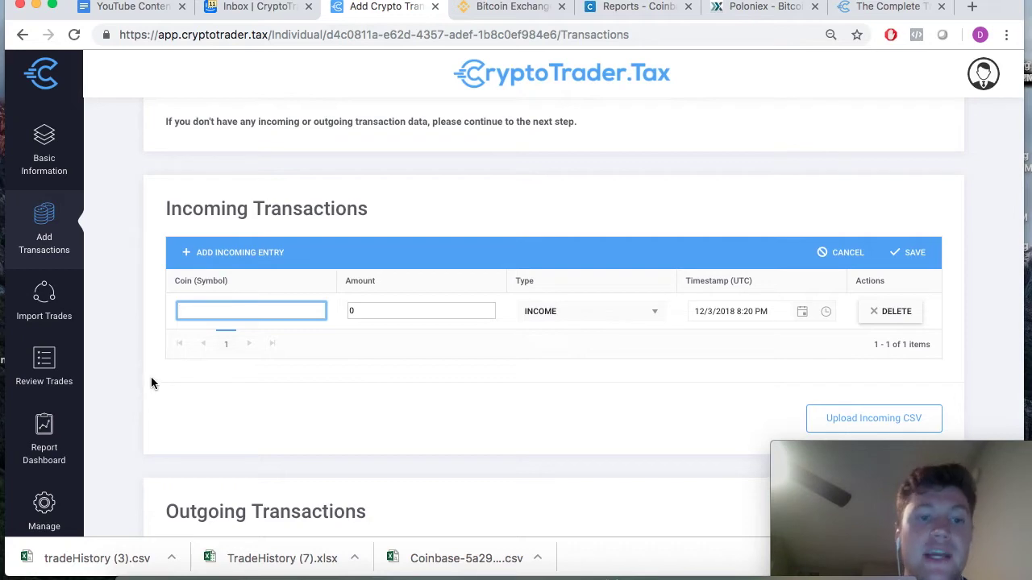
pyautogui.scroll(-2, 153, 384)
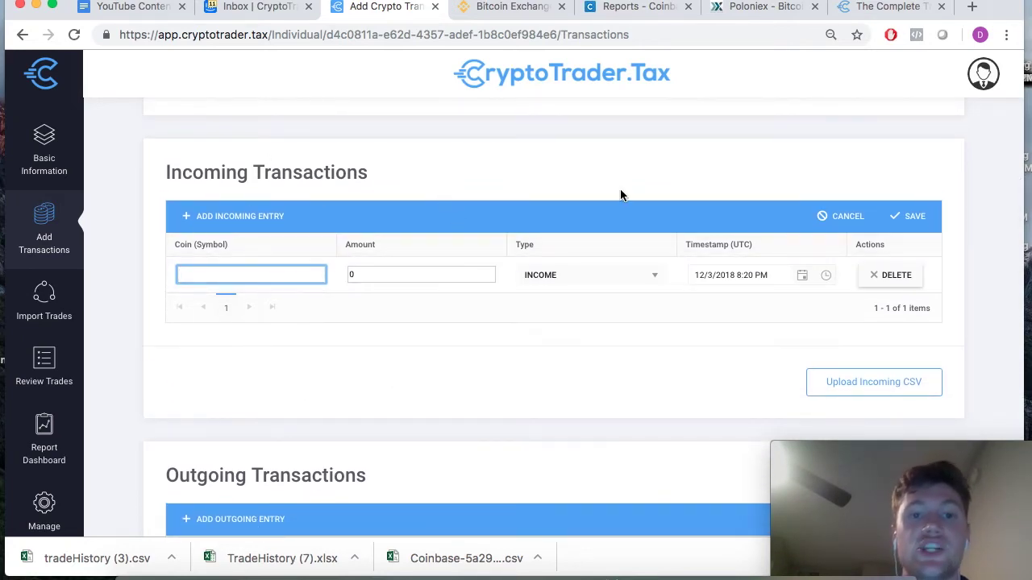
pyautogui.scroll(4, 612, 193)
pyautogui.scroll(-3, 621, 196)
# - Switch the new entry's type to MINING, then back to INCOME
pyautogui.click(589, 347)
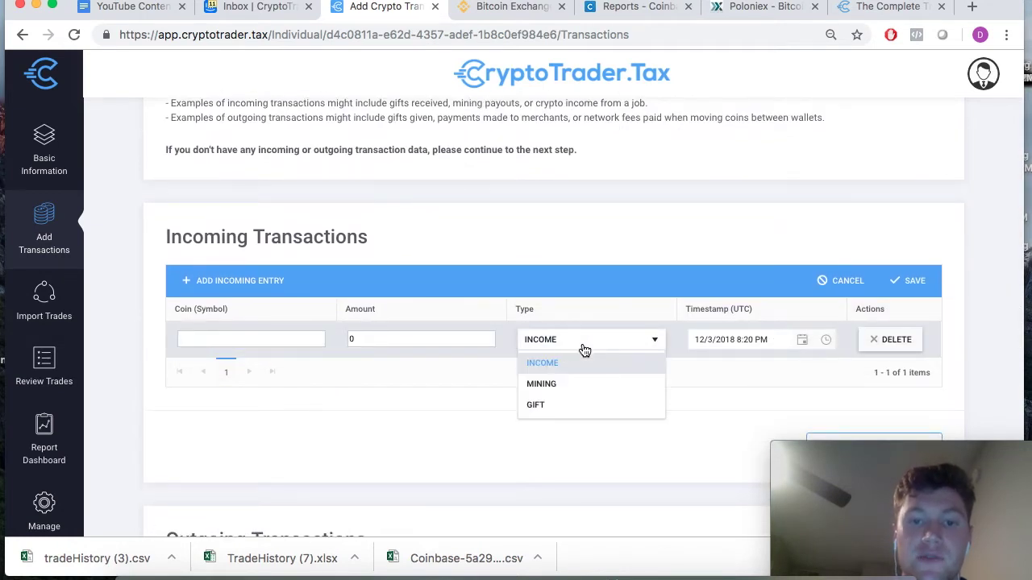
pyautogui.click(549, 386)
pyautogui.click(586, 342)
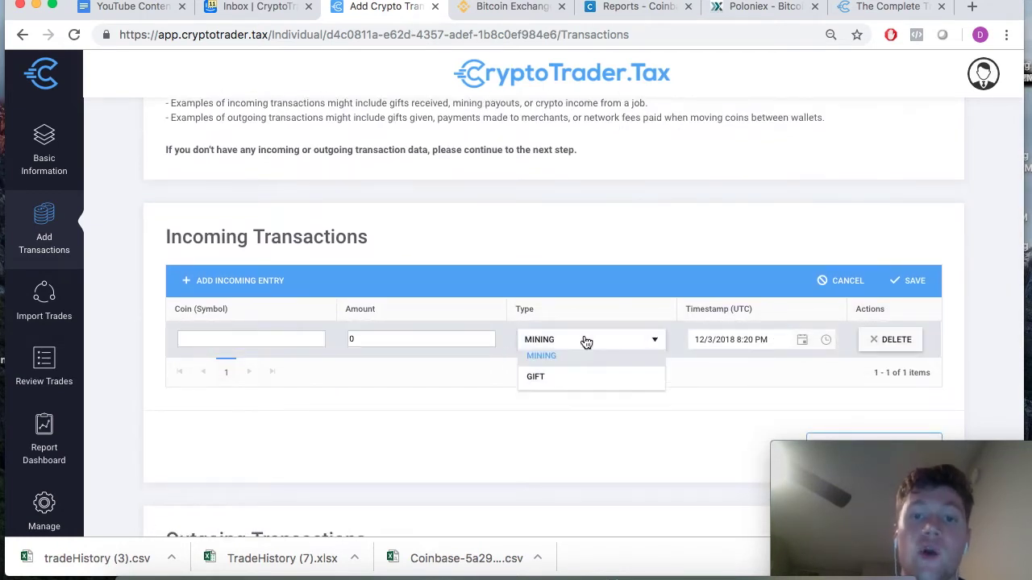
pyautogui.click(552, 364)
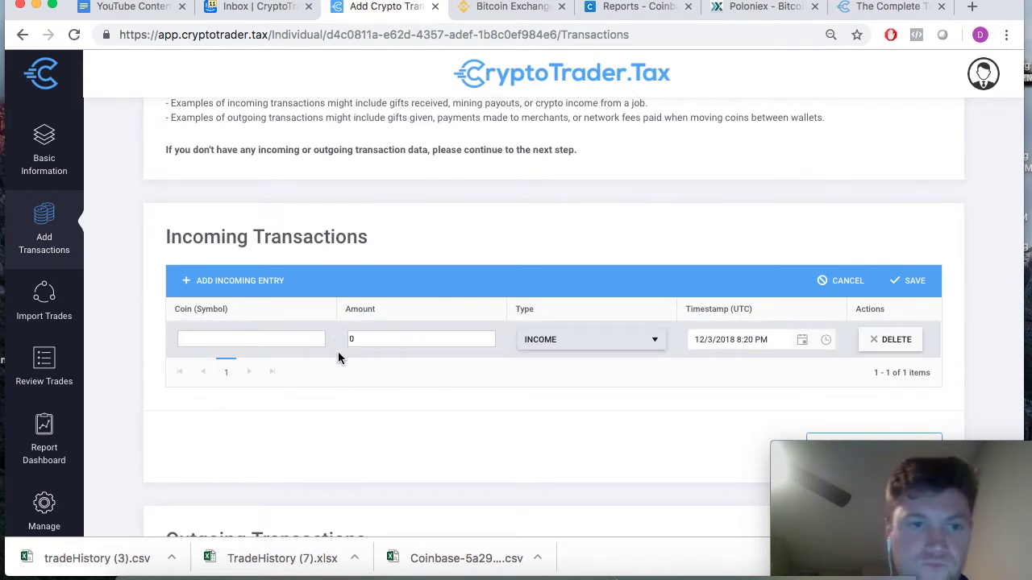
pyautogui.scroll(-1, 350, 404)
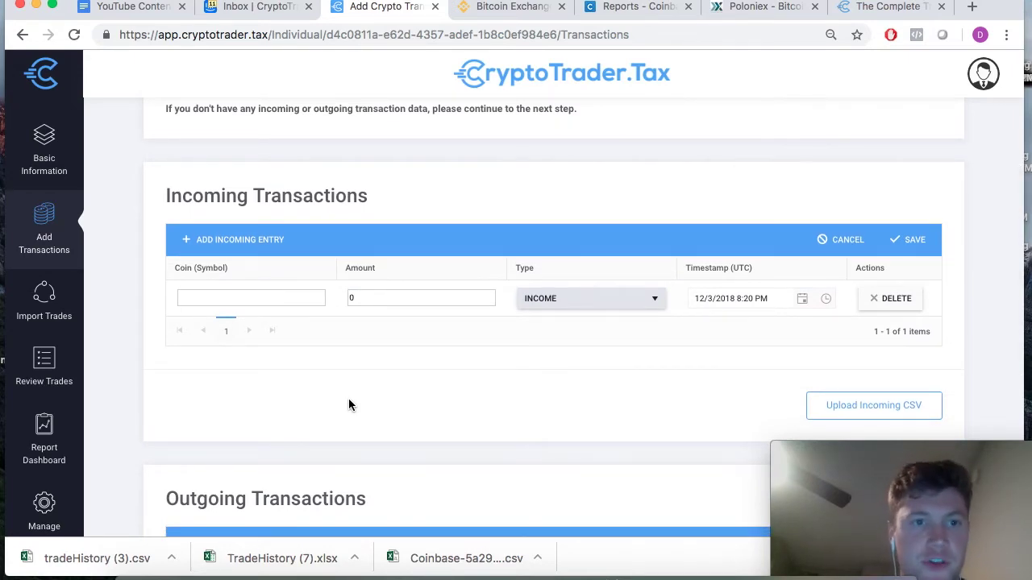
pyautogui.scroll(-5, 348, 404)
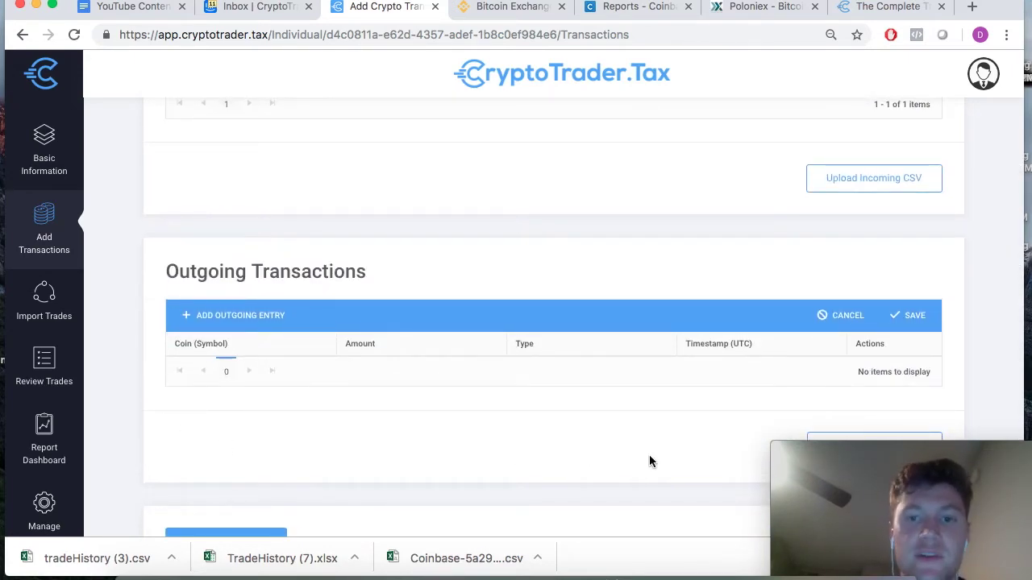
pyautogui.scroll(10, 651, 461)
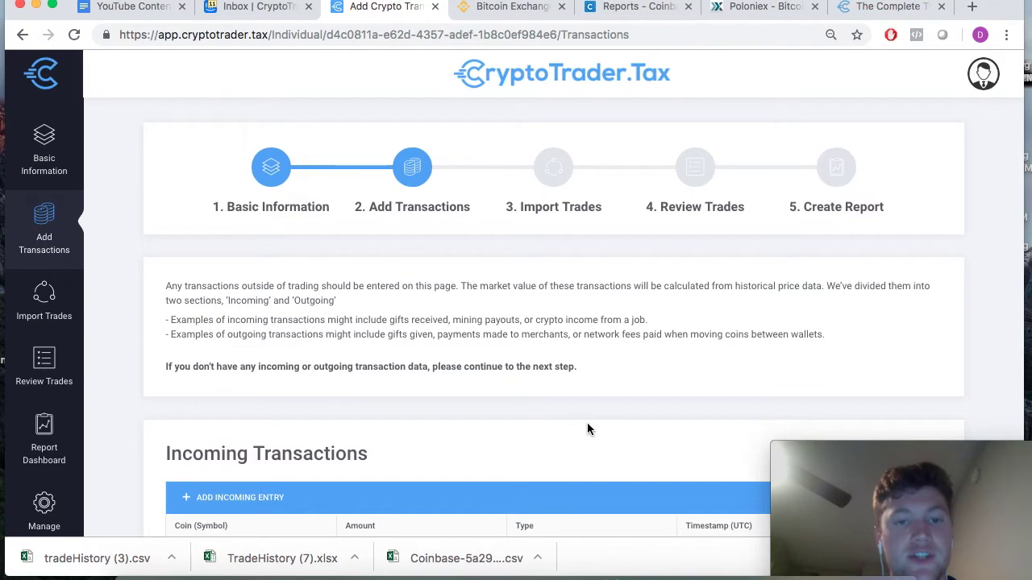
pyautogui.scroll(-10, 583, 426)
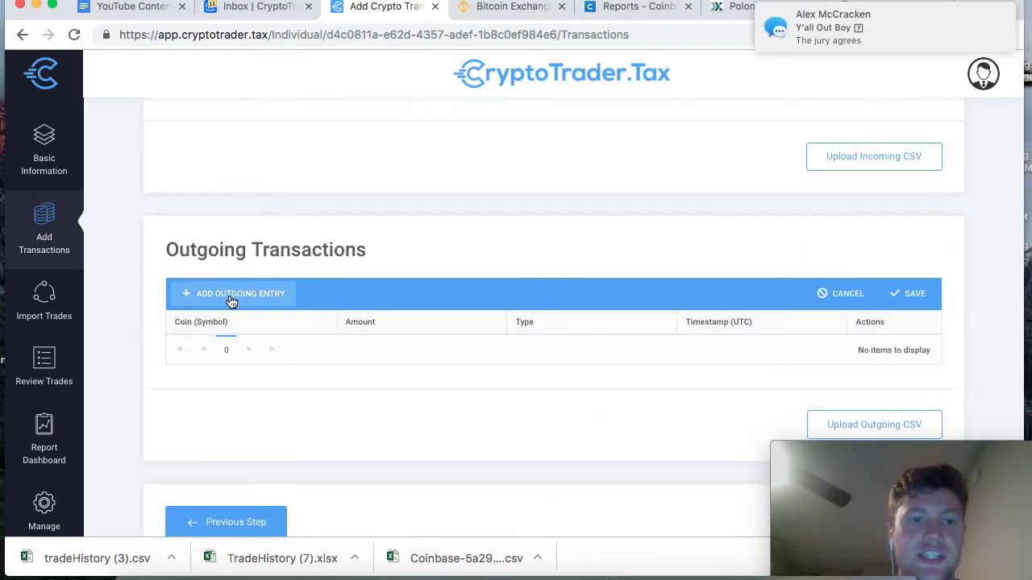
# - Try an outgoing row, then highlight the note about continuing without transaction data
pyautogui.click(232, 295)
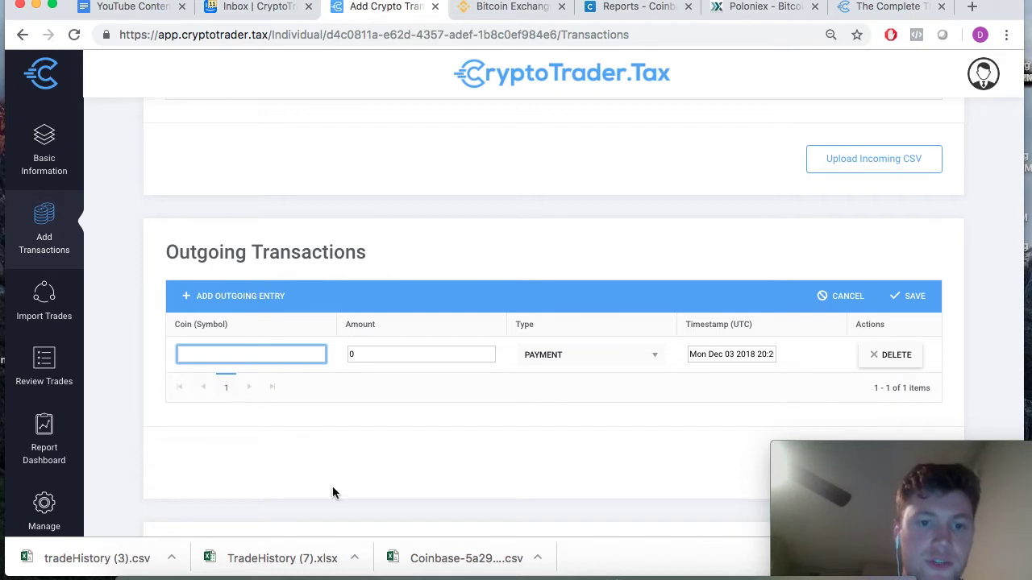
pyautogui.rightClick(363, 572)
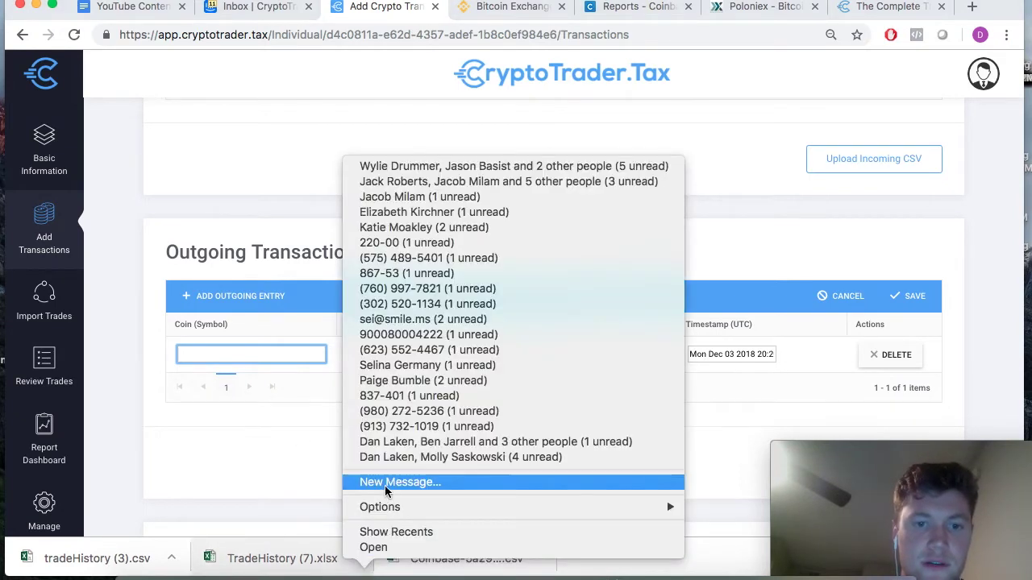
pyautogui.click(304, 501)
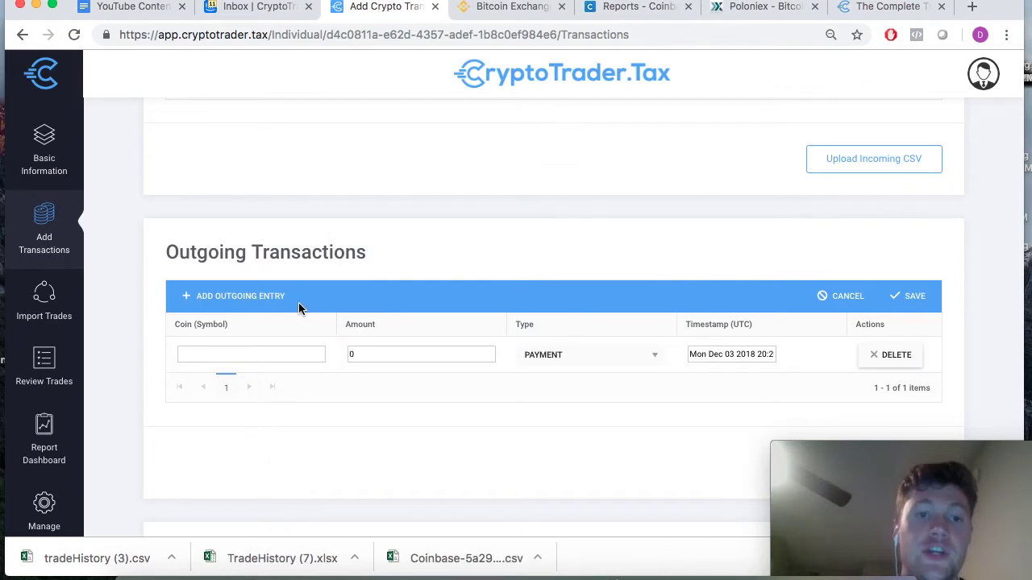
pyautogui.click(265, 299)
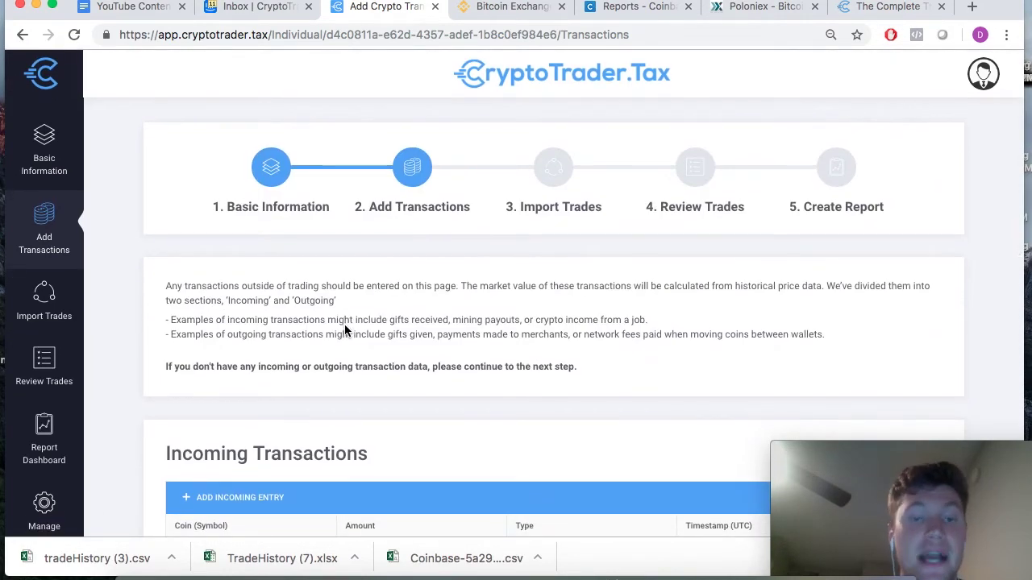
pyautogui.moveTo(166, 365); pyautogui.dragTo(597, 369)
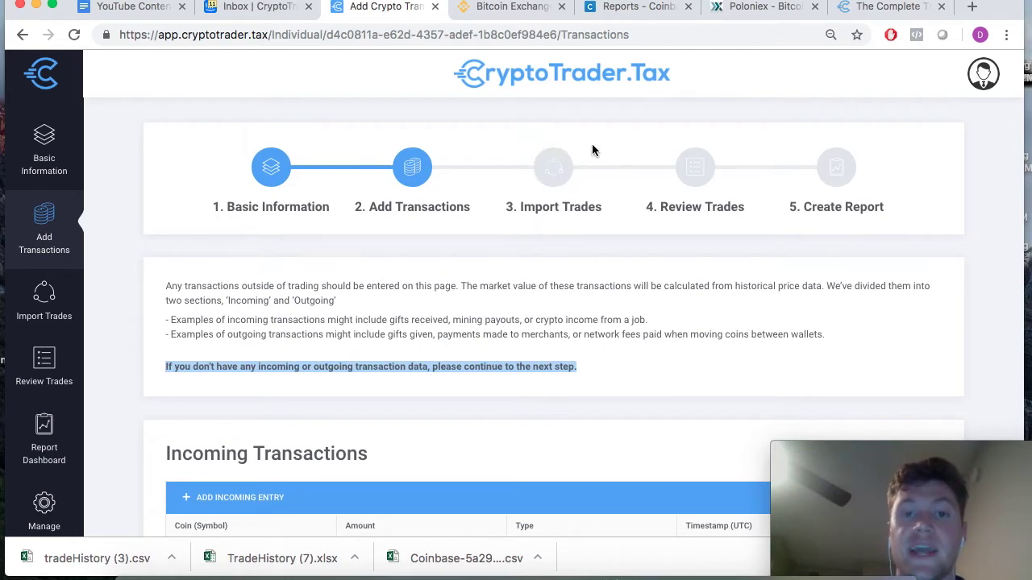
# - Leave both transaction tables empty and advance to step 3, Import Trades
pyautogui.scroll(-10, 499, 213)
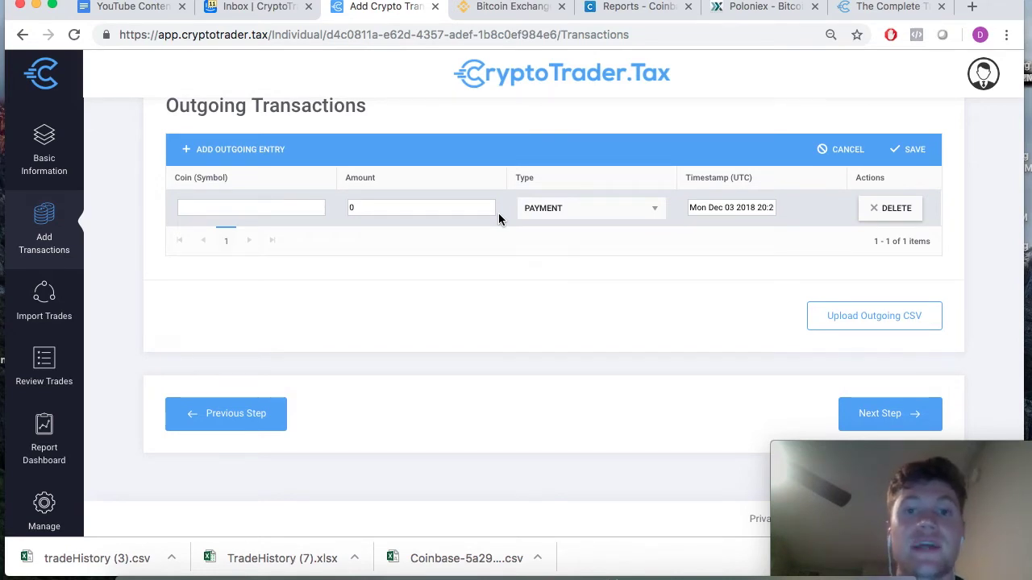
pyautogui.scroll(5, 498, 213)
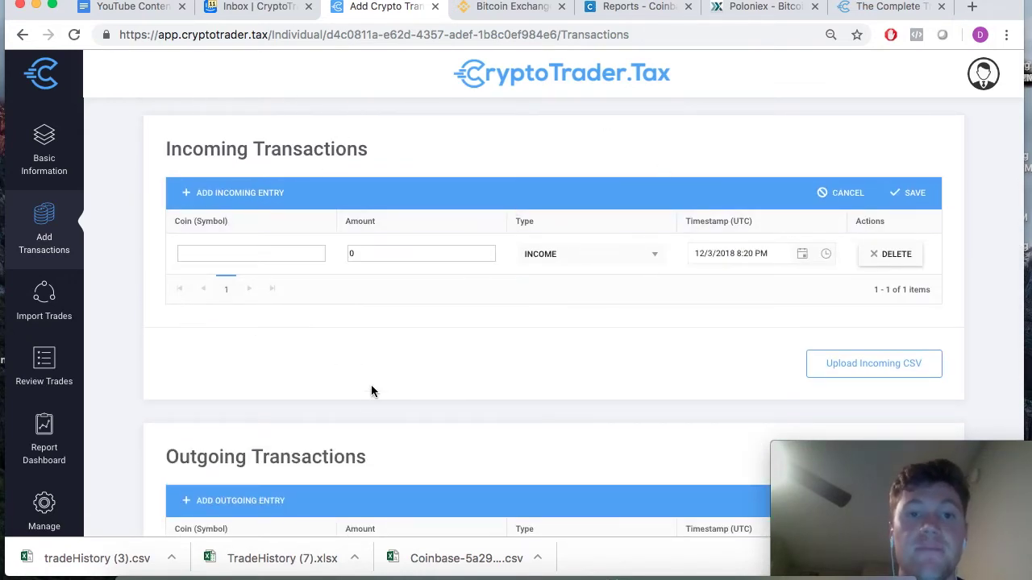
pyautogui.scroll(3, 371, 390)
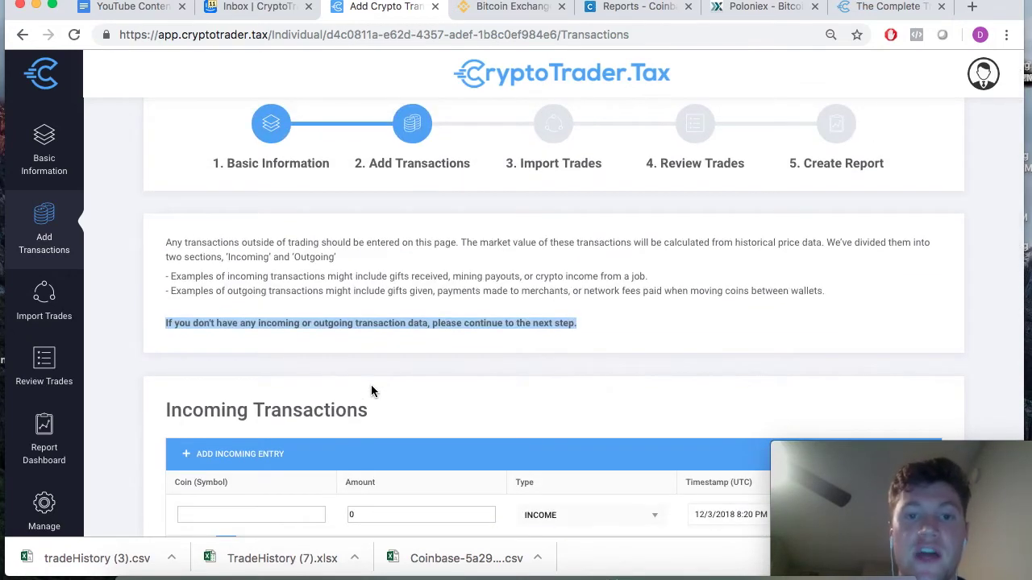
pyautogui.scroll(-10, 371, 391)
pyautogui.scroll(9, 371, 390)
pyautogui.scroll(1, 371, 384)
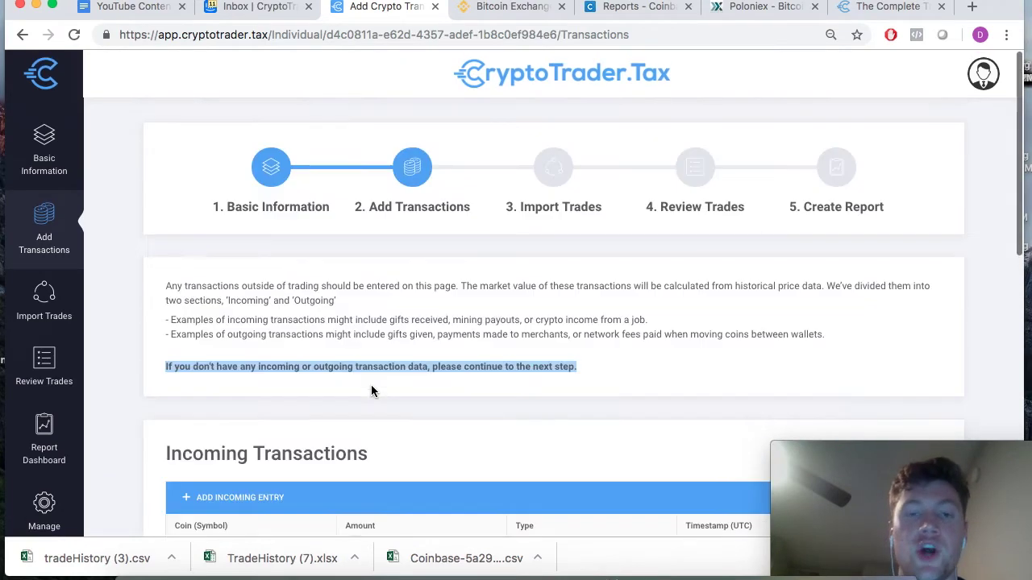
pyautogui.moveTo(838, 576); pyautogui.dragTo(844, 539)
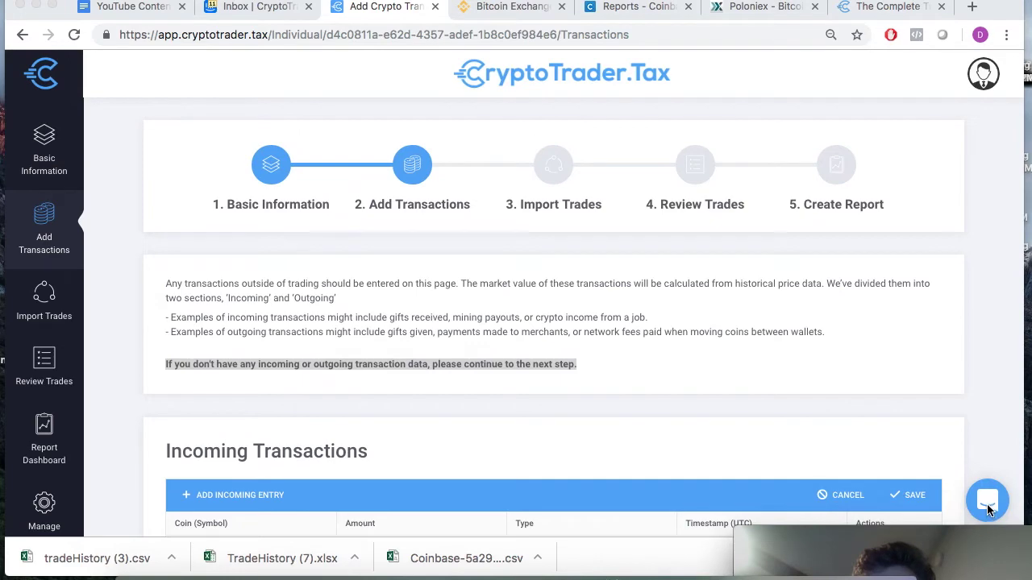
pyautogui.moveTo(945, 534); pyautogui.dragTo(972, 435)
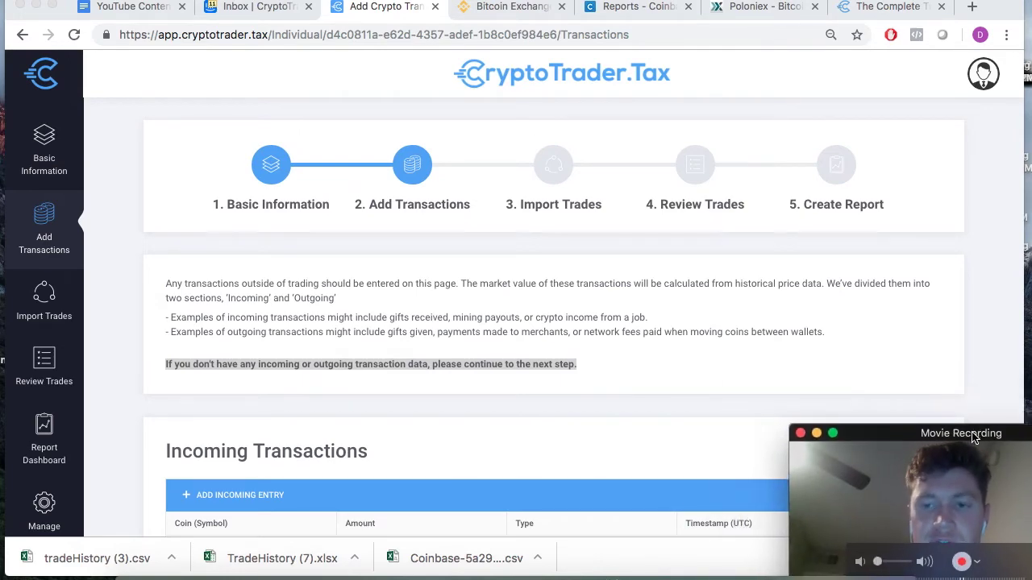
pyautogui.scroll(-5, 637, 295)
pyautogui.scroll(-5, 637, 295)
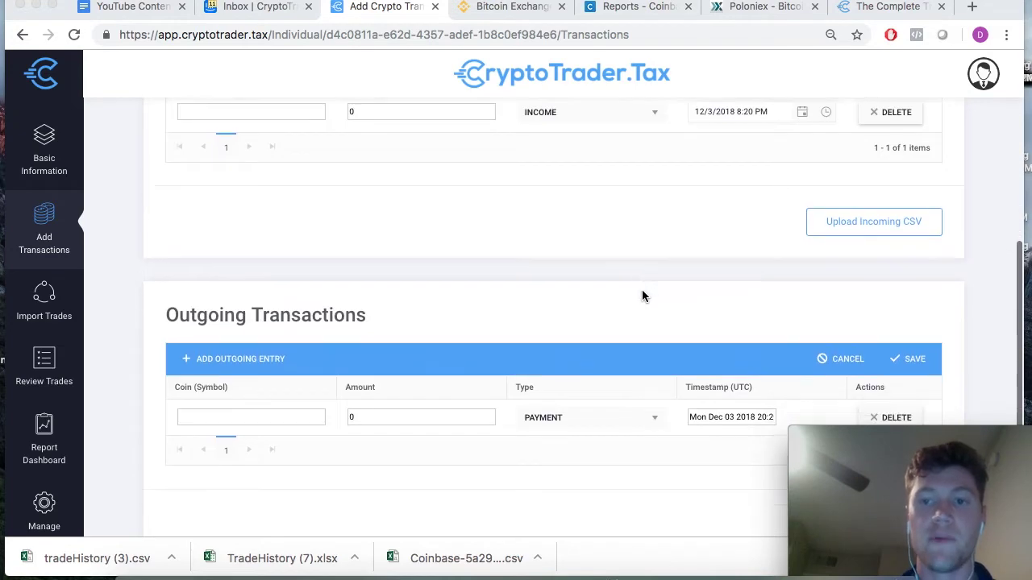
pyautogui.click(885, 412)
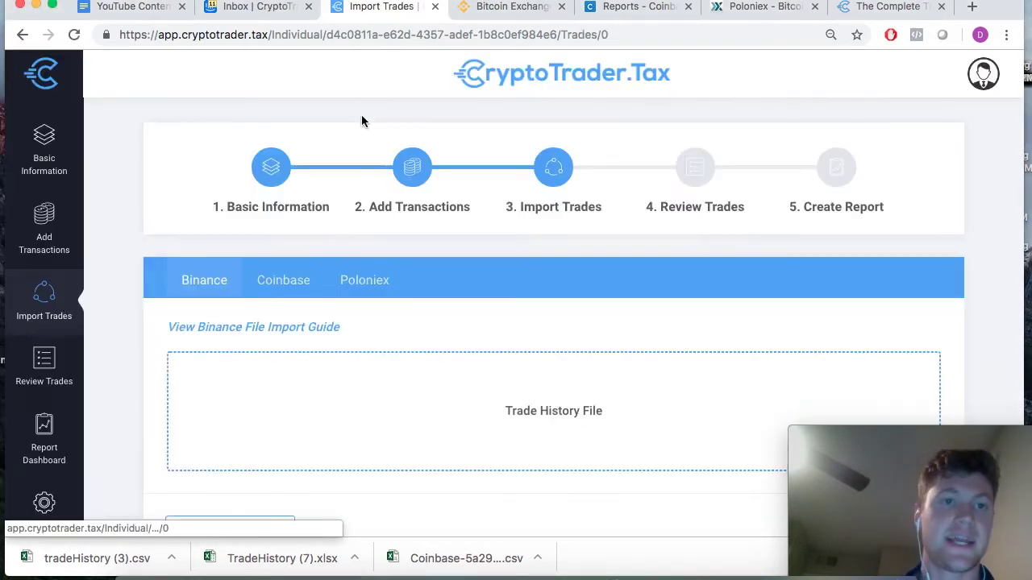
# - With the Binance tab chosen, open the View Binance File Import Guide link in a new tab
pyautogui.scroll(-2, 416, 416)
pyautogui.scroll(2, 414, 416)
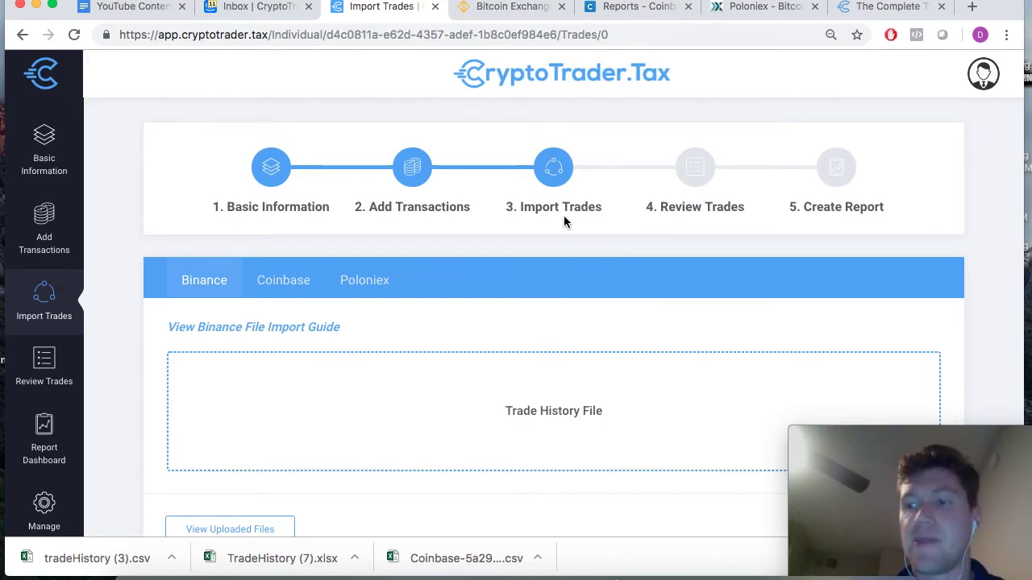
pyautogui.click(866, 40)
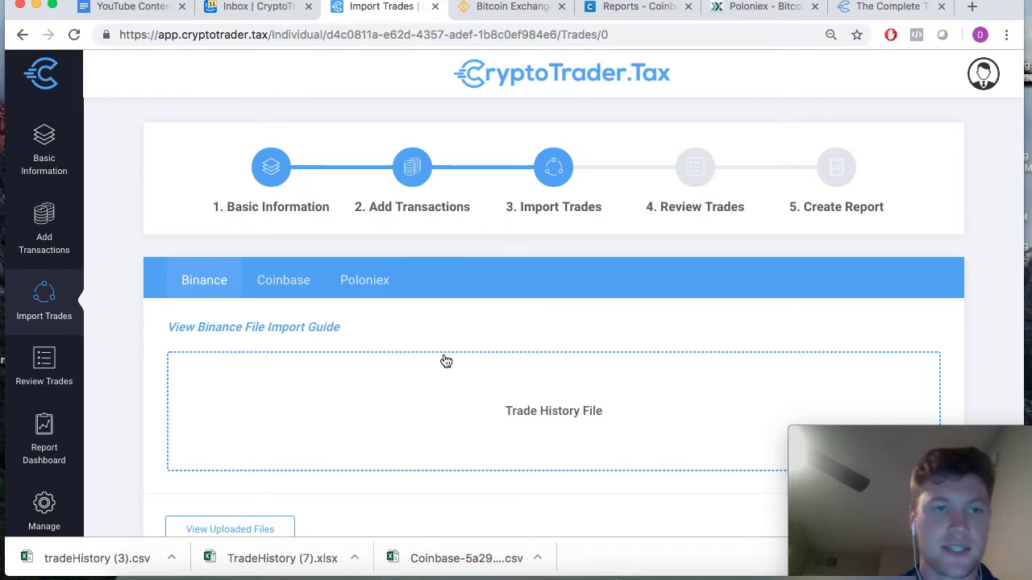
pyautogui.scroll(-3, 421, 362)
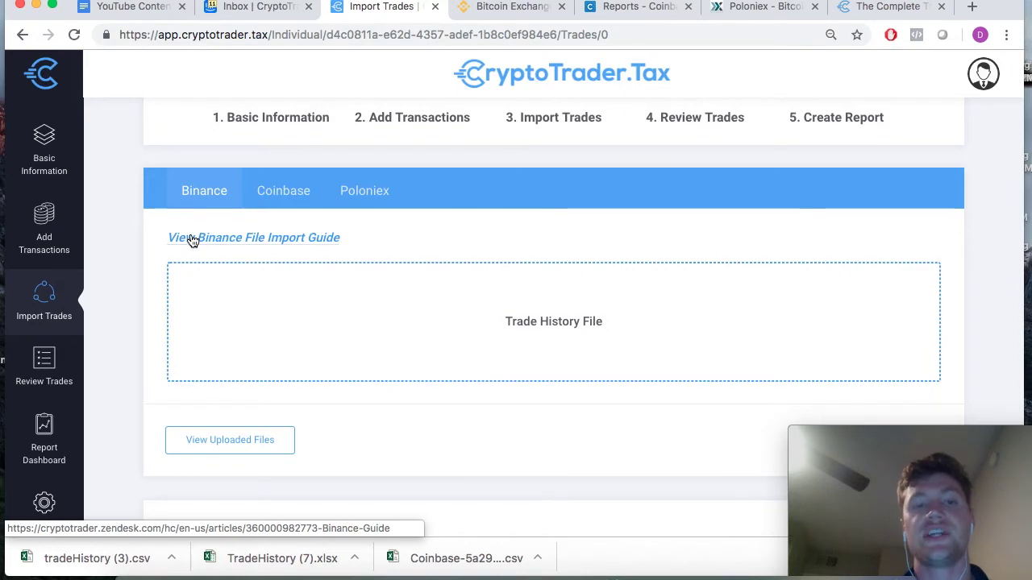
pyautogui.scroll(-2, 464, 323)
pyautogui.scroll(3, 465, 324)
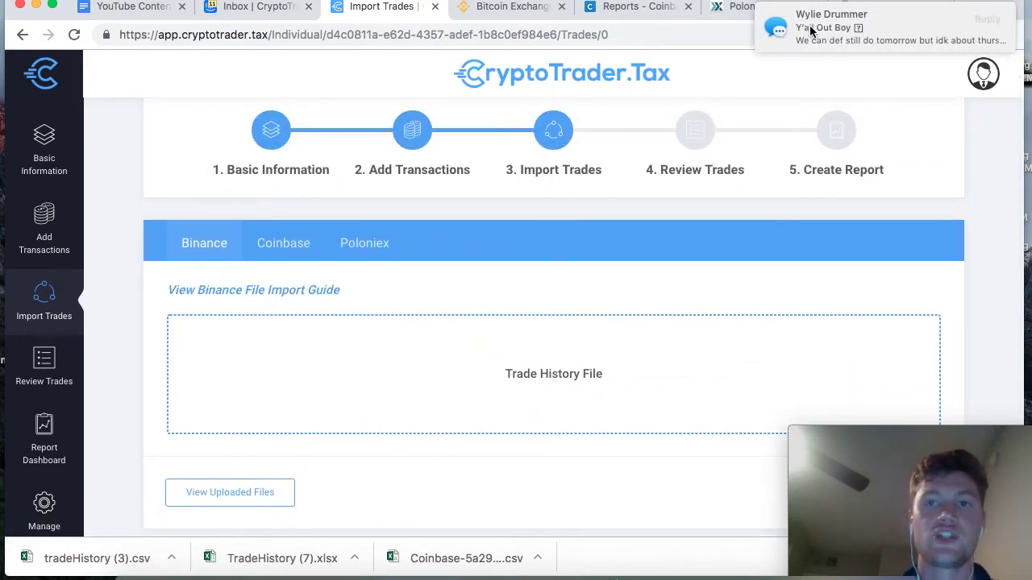
pyautogui.click(202, 294)
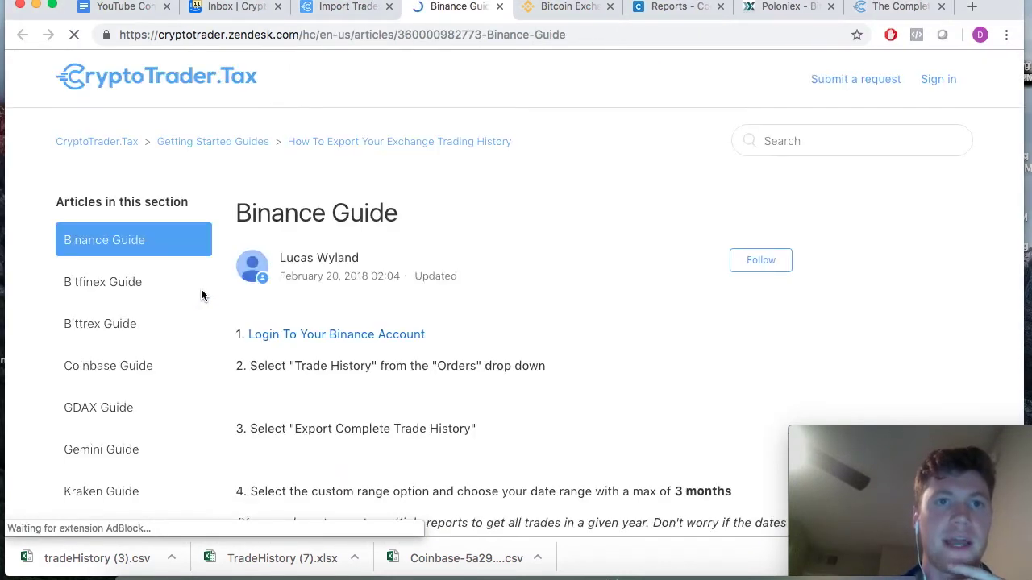
# - Compare the Binance Guide's export steps with Import Trades, then go to the binance.com homepage
pyautogui.click(341, 10)
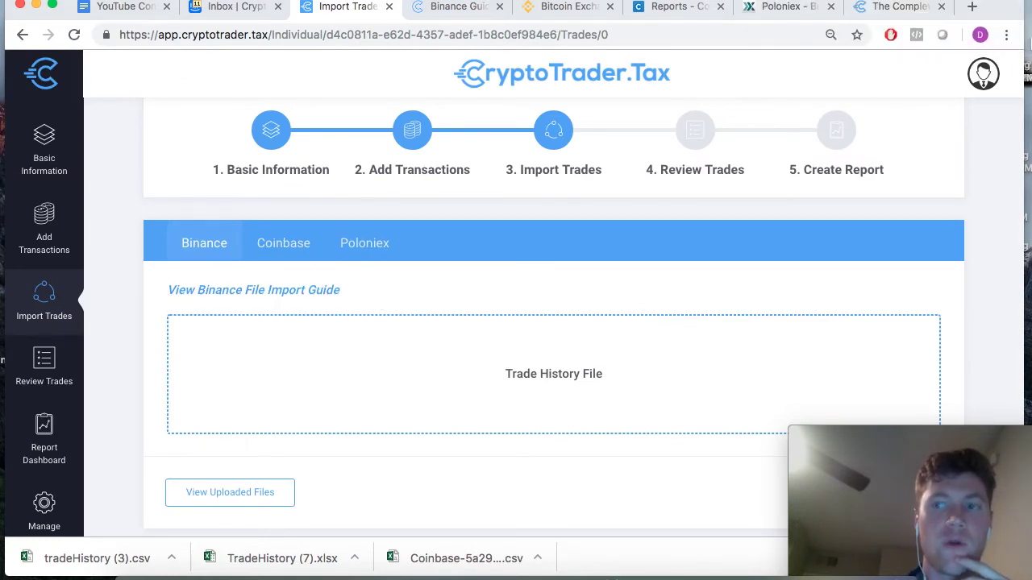
pyautogui.click(476, 16)
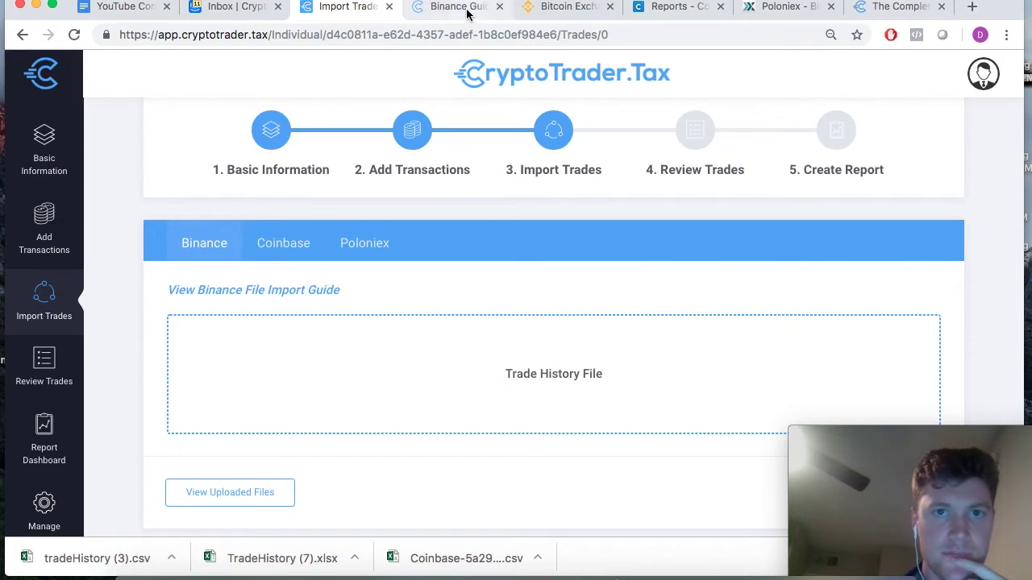
pyautogui.scroll(-1, 363, 274)
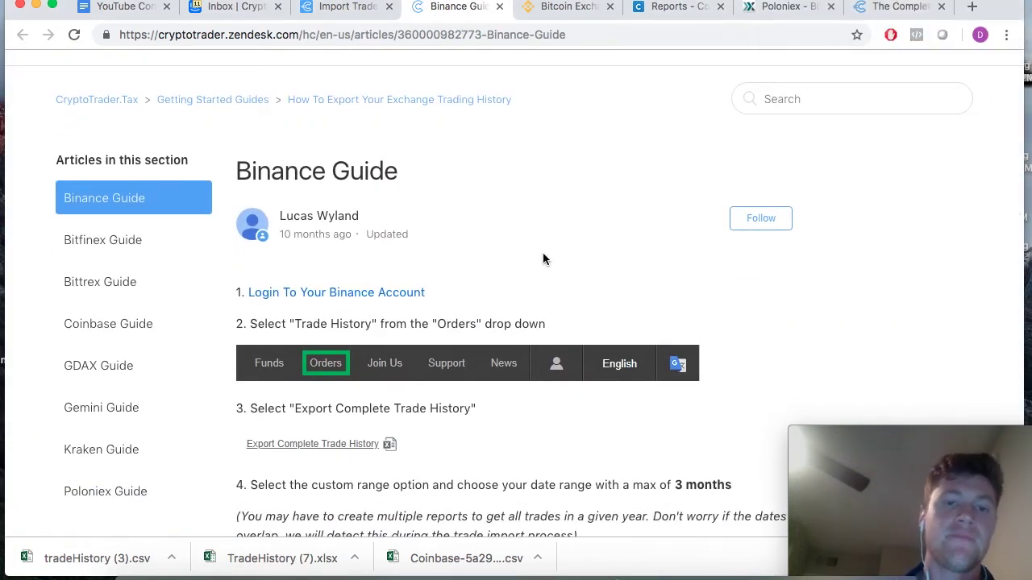
pyautogui.scroll(-2, 543, 254)
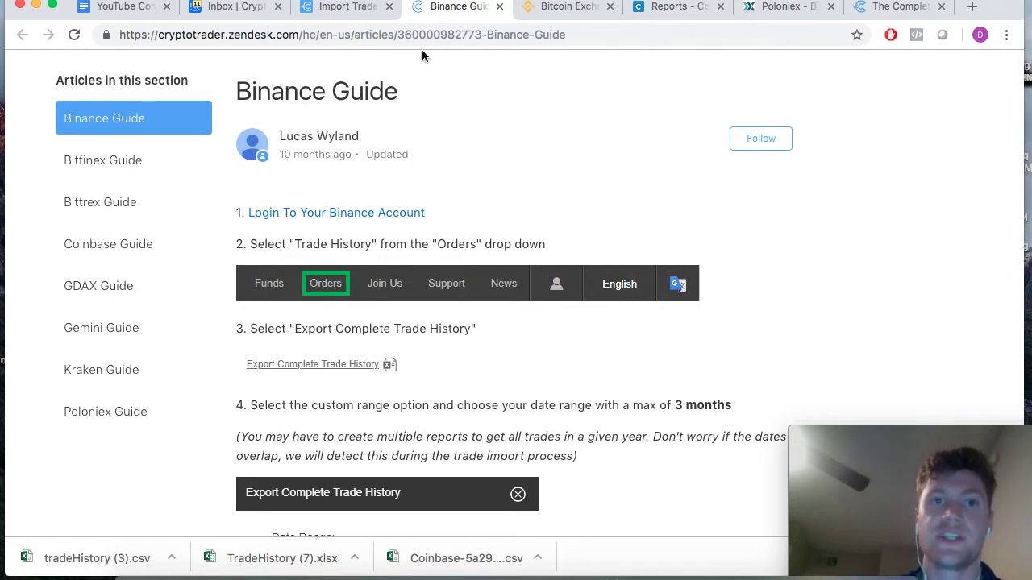
pyautogui.click(345, 8)
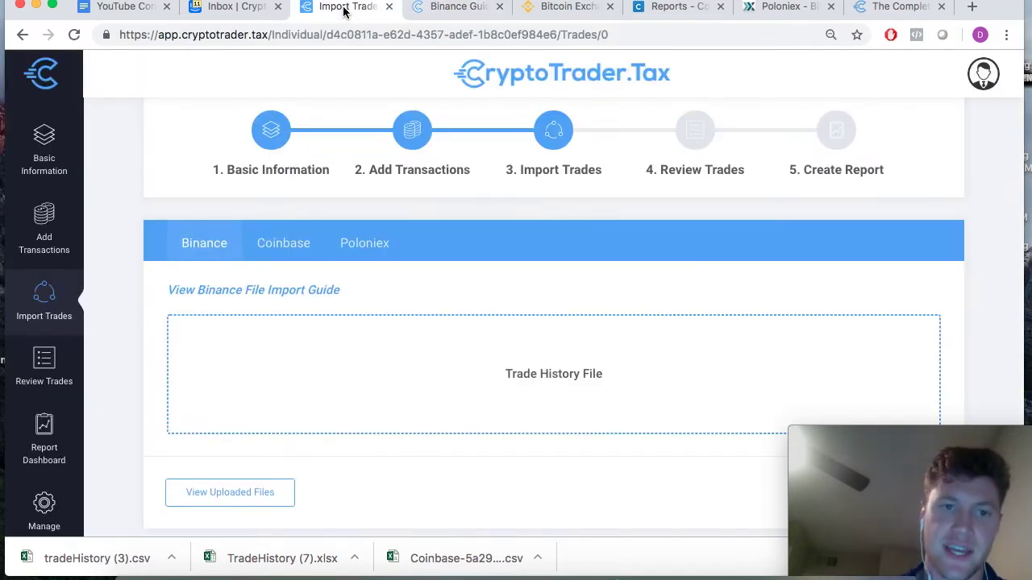
pyautogui.click(464, 16)
pyautogui.scroll(-2, 471, 270)
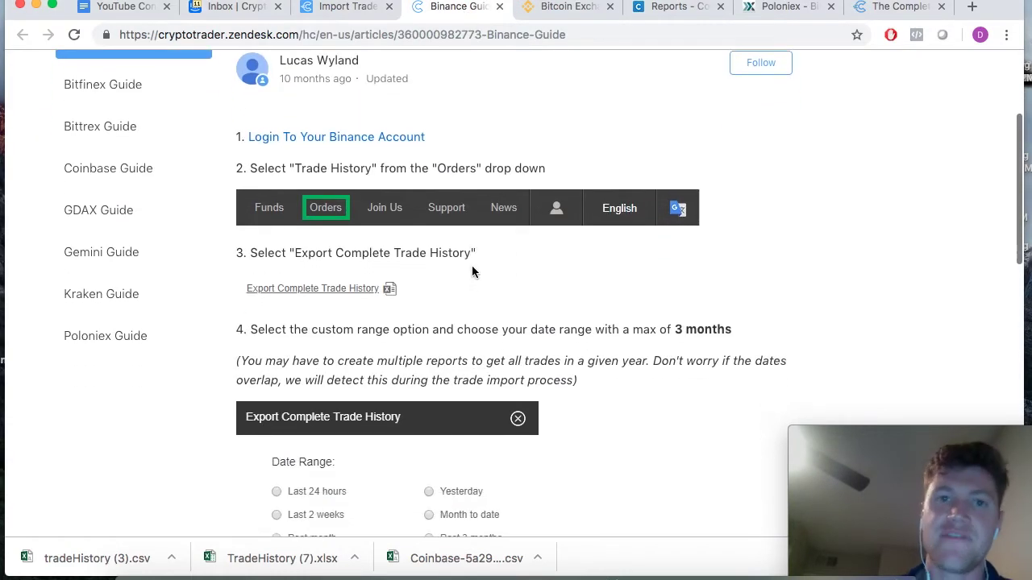
pyautogui.scroll(4, 472, 270)
pyautogui.scroll(-2, 445, 203)
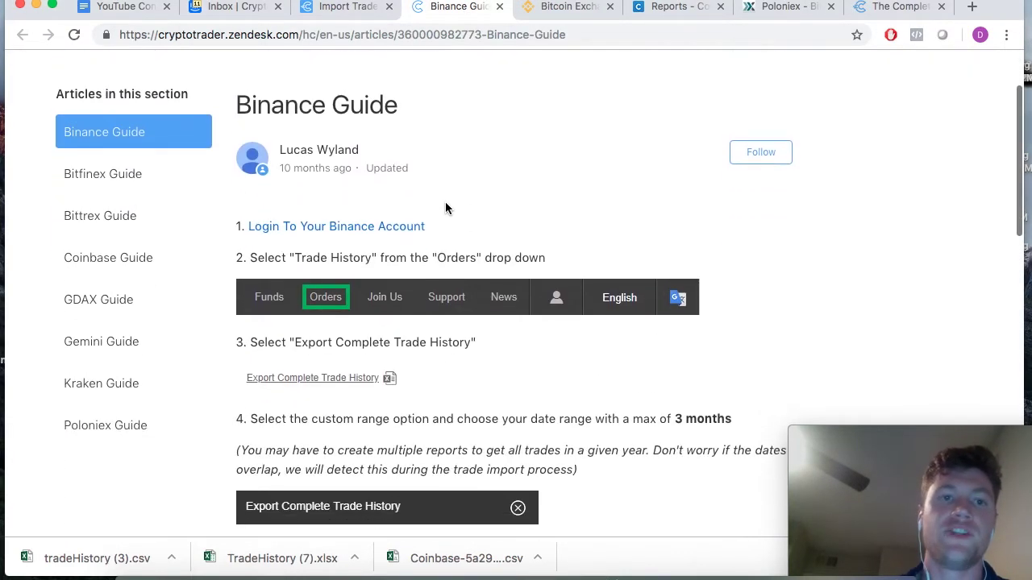
pyautogui.click(334, 16)
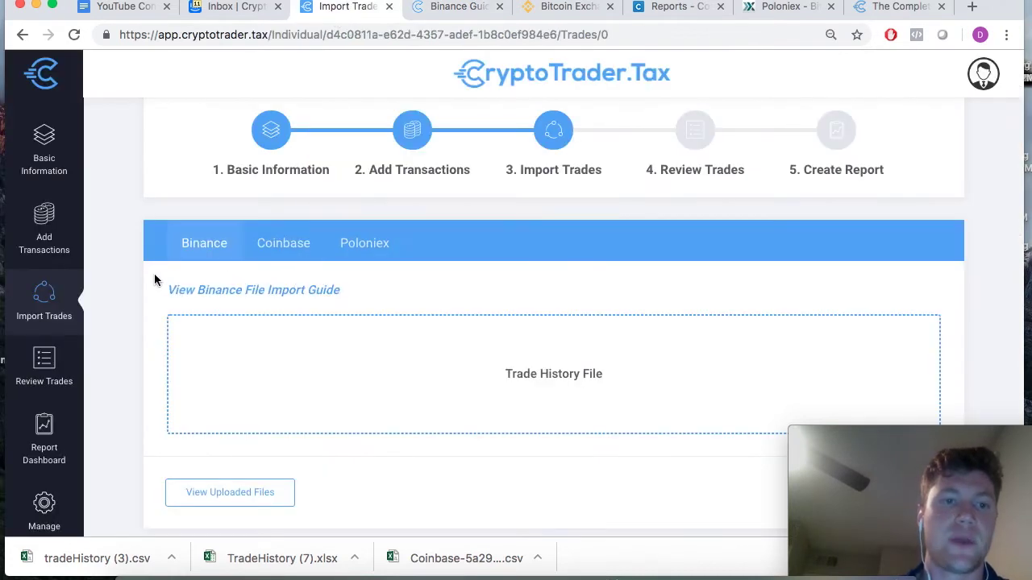
pyautogui.click(459, 16)
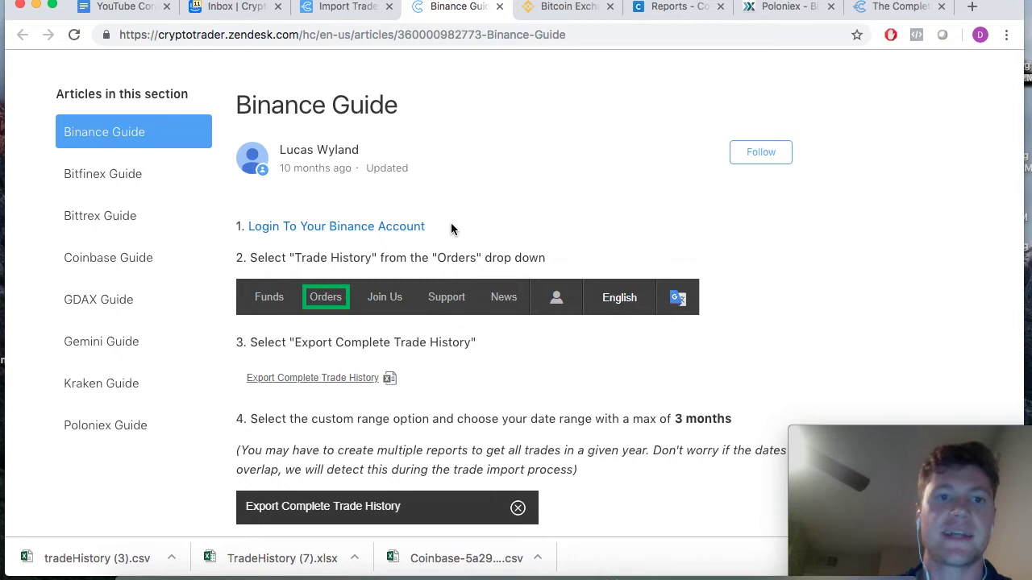
pyautogui.click(569, 8)
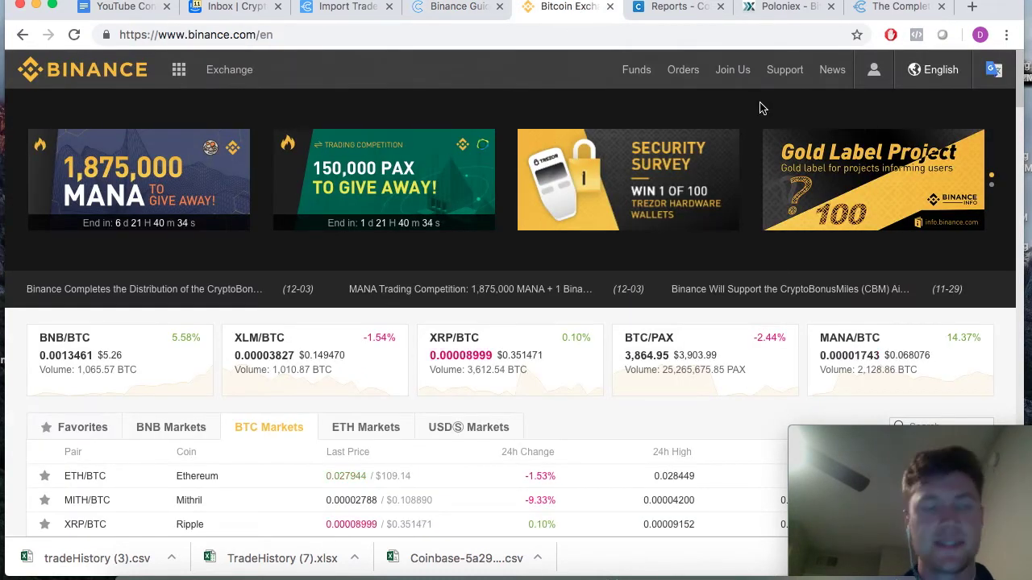
# - Recheck the guide, then choose Trade History from Binance's Orders menu
pyautogui.moveTo(676, 74)
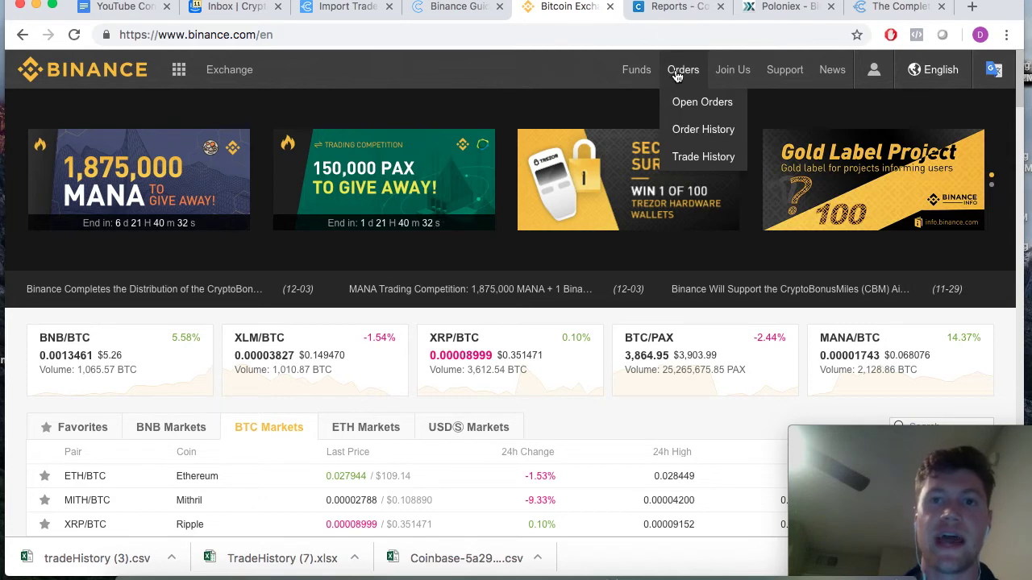
pyautogui.click(458, 8)
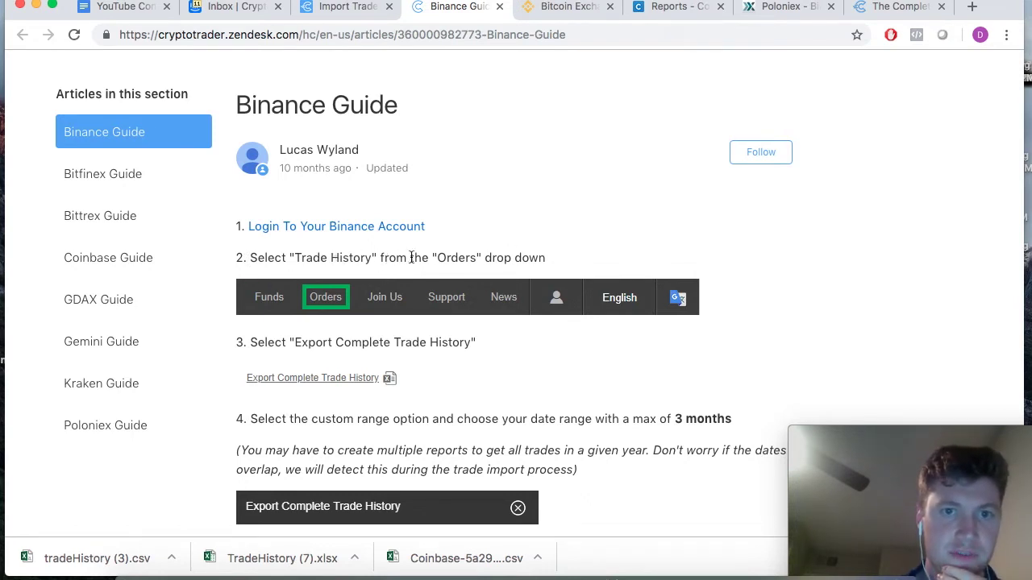
pyautogui.click(559, 10)
pyautogui.moveTo(683, 71)
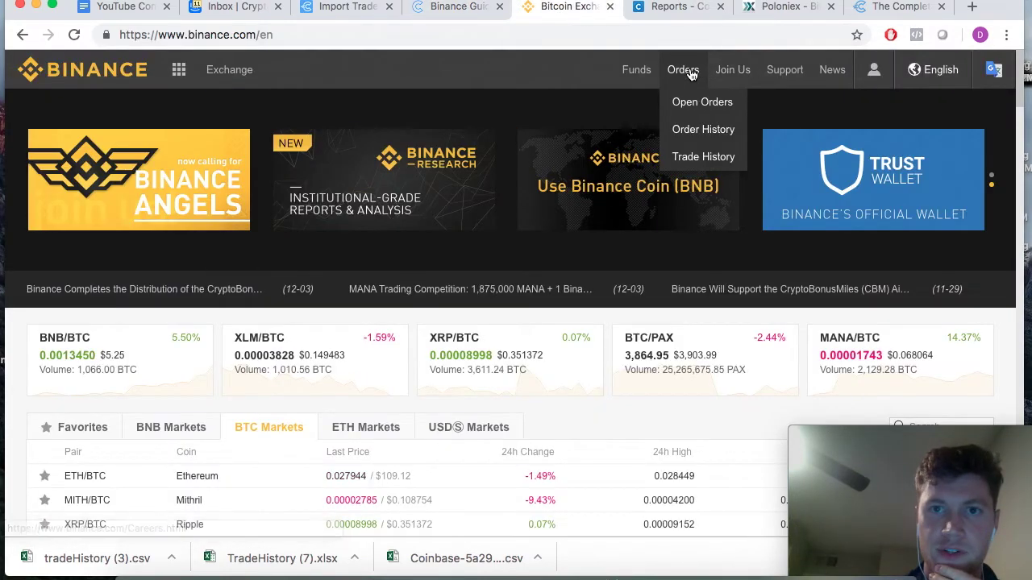
pyautogui.click(691, 157)
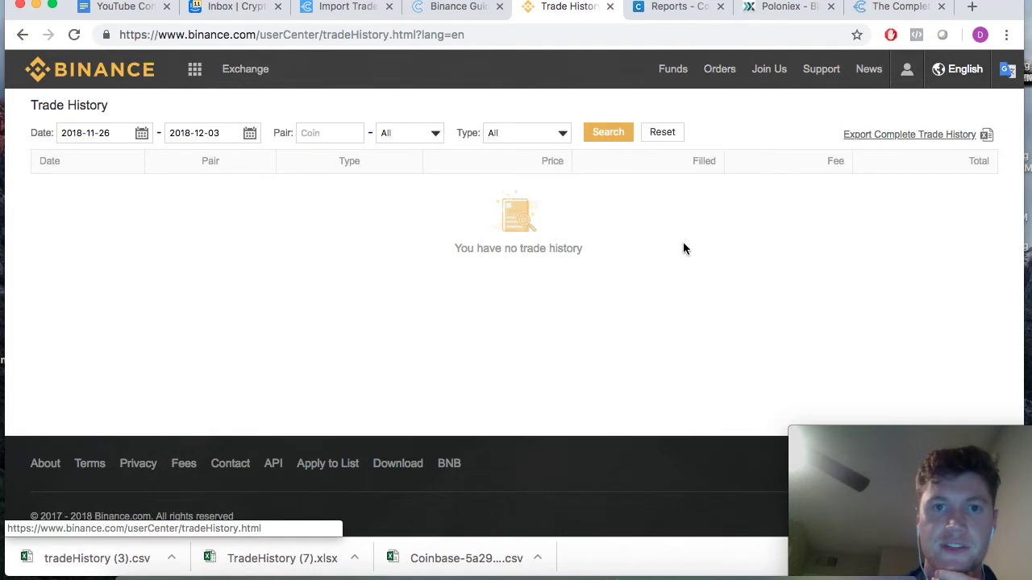
pyautogui.click(449, 8)
pyautogui.scroll(-3, 399, 258)
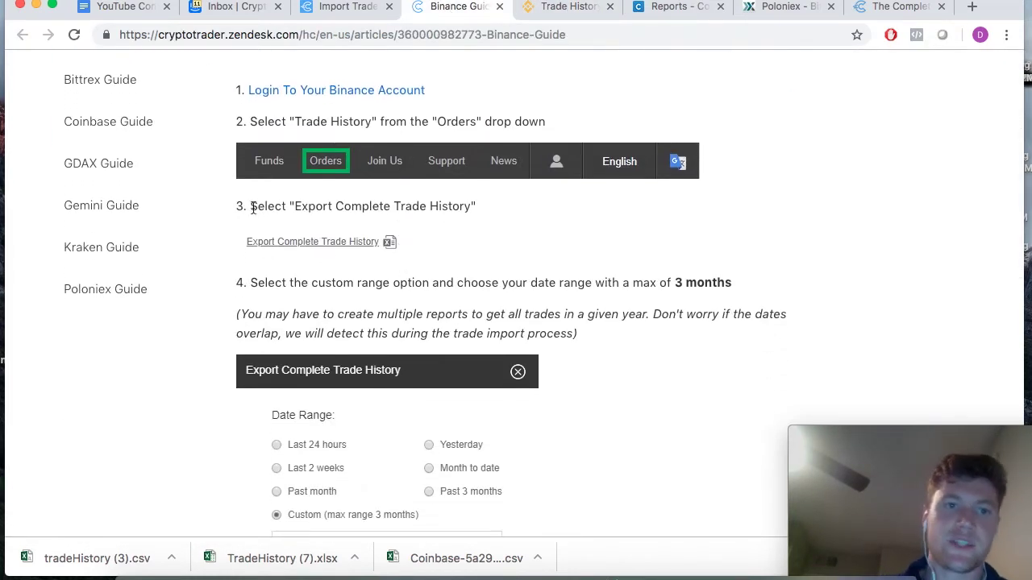
pyautogui.moveTo(257, 210); pyautogui.dragTo(479, 210)
pyautogui.click(566, 8)
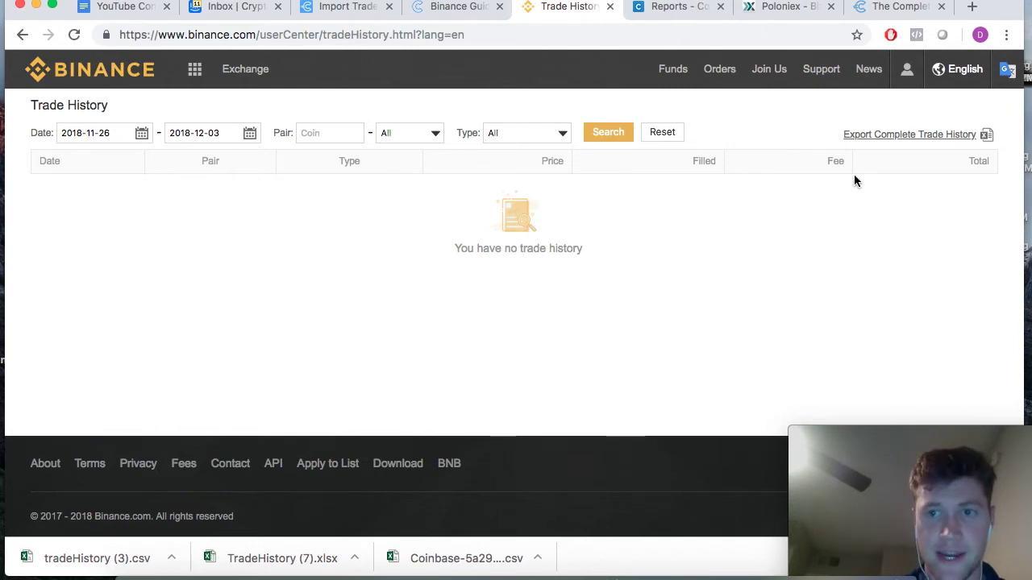
# - Open Export Complete Trade History and its custom date-range calendar for 2018-11-26 ~ 2018-12-03
pyautogui.click(923, 136)
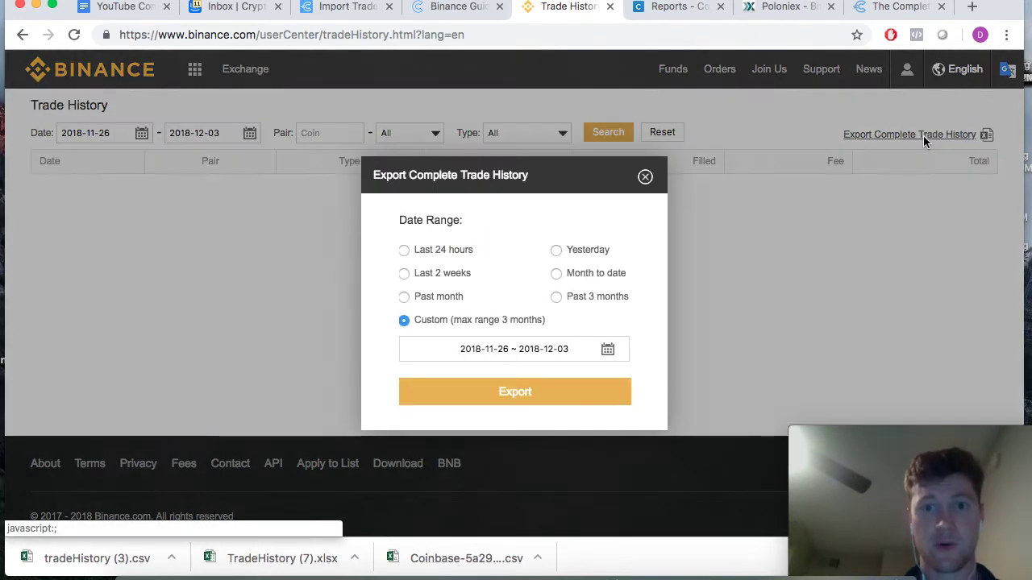
pyautogui.click(456, 15)
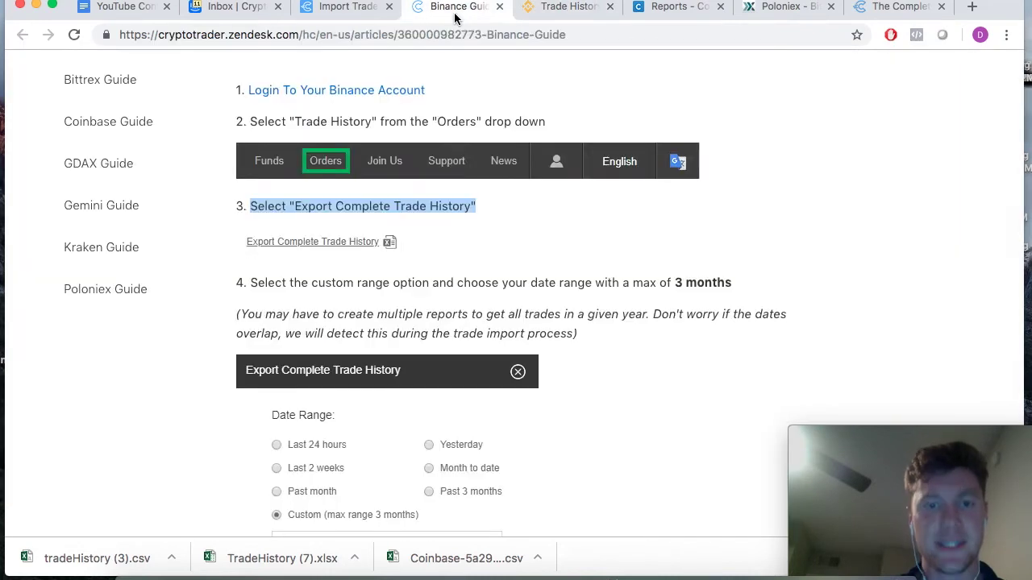
pyautogui.scroll(-3, 467, 239)
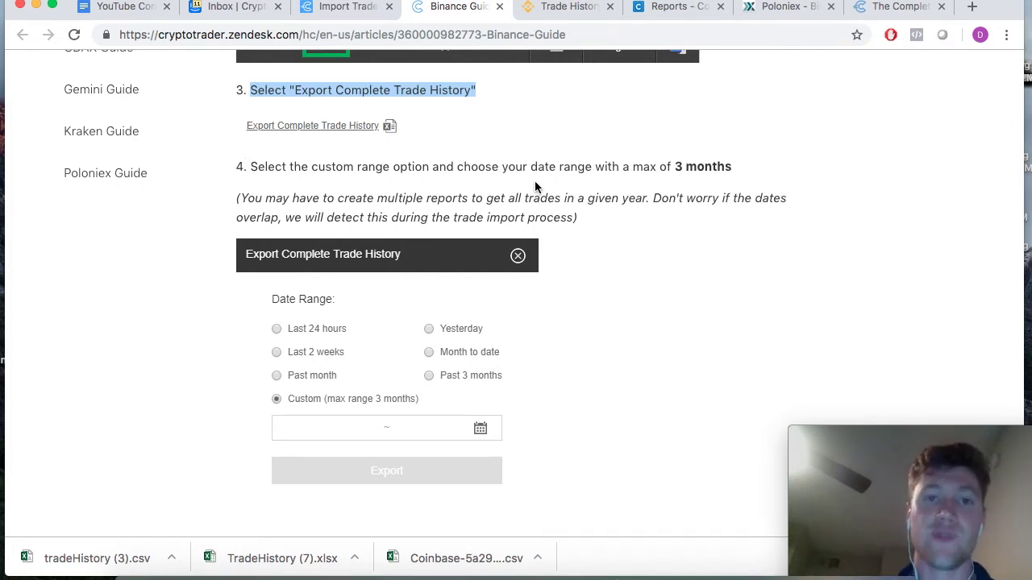
pyautogui.click(570, 8)
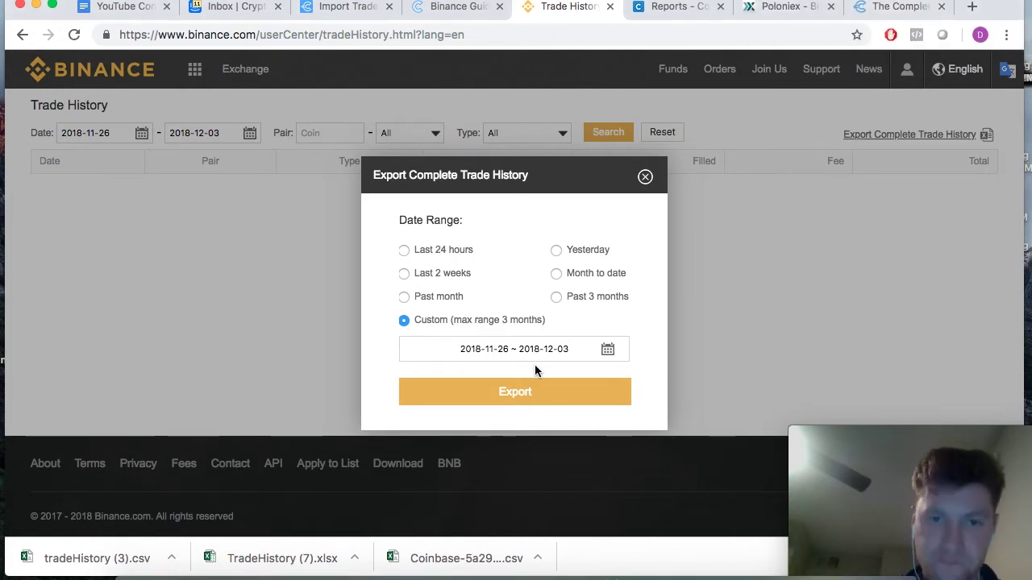
pyautogui.click(483, 349)
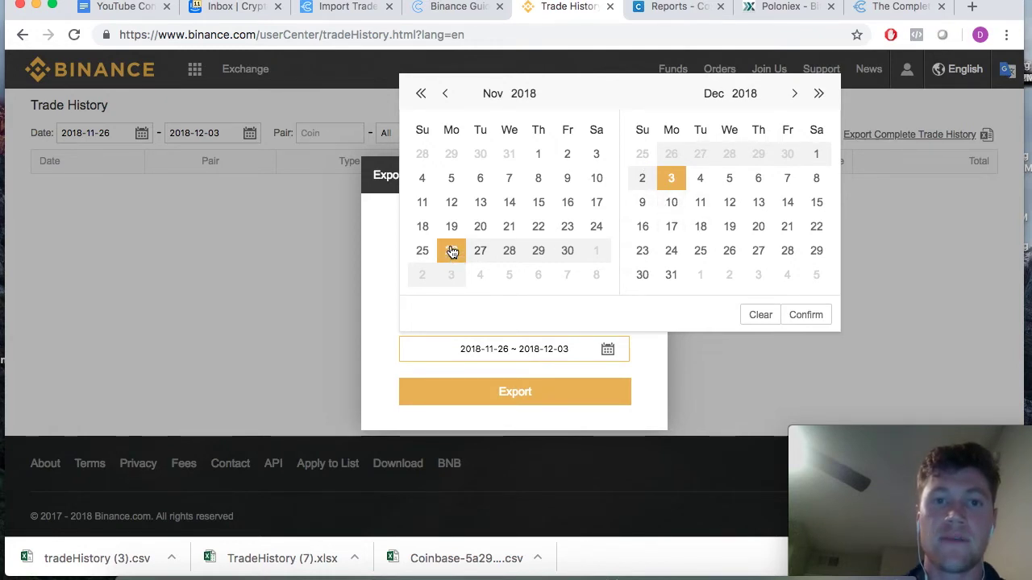
# - Set the Binance trade history date range to October 7 – December 3, 2018
pyautogui.click(447, 95)
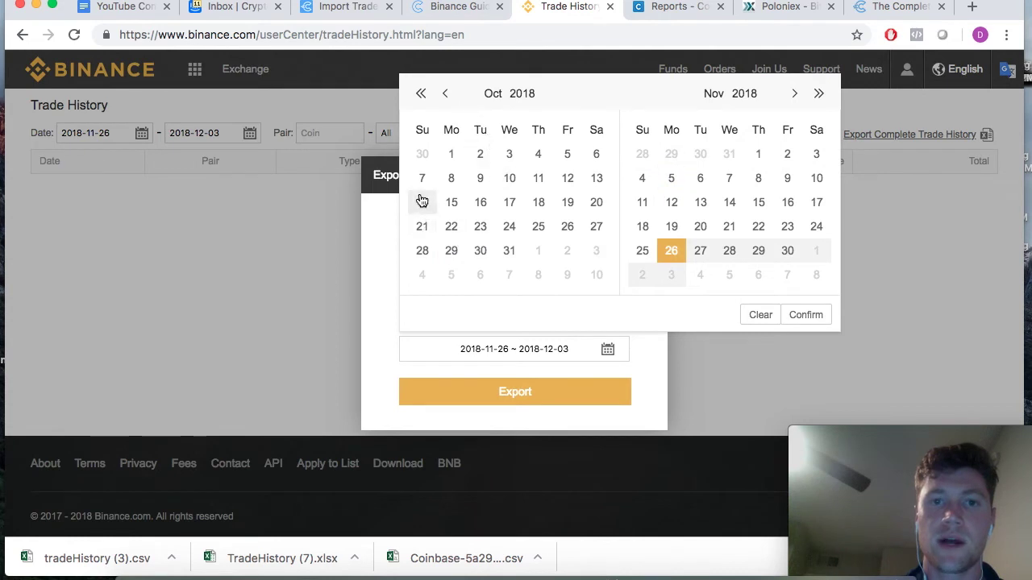
pyautogui.click(422, 179)
pyautogui.click(795, 95)
pyautogui.click(679, 178)
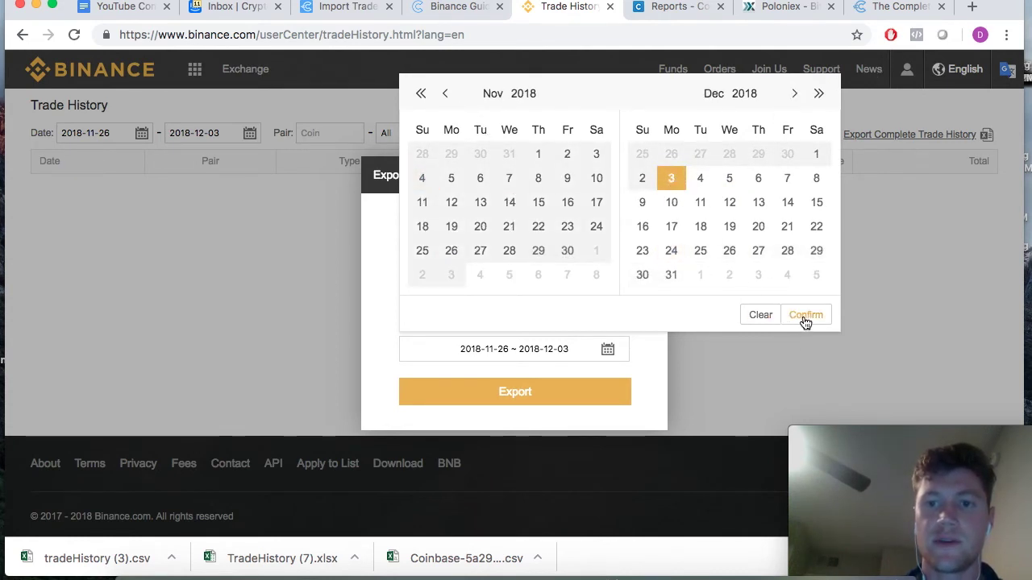
pyautogui.click(804, 318)
pyautogui.moveTo(461, 351); pyautogui.dragTo(571, 349)
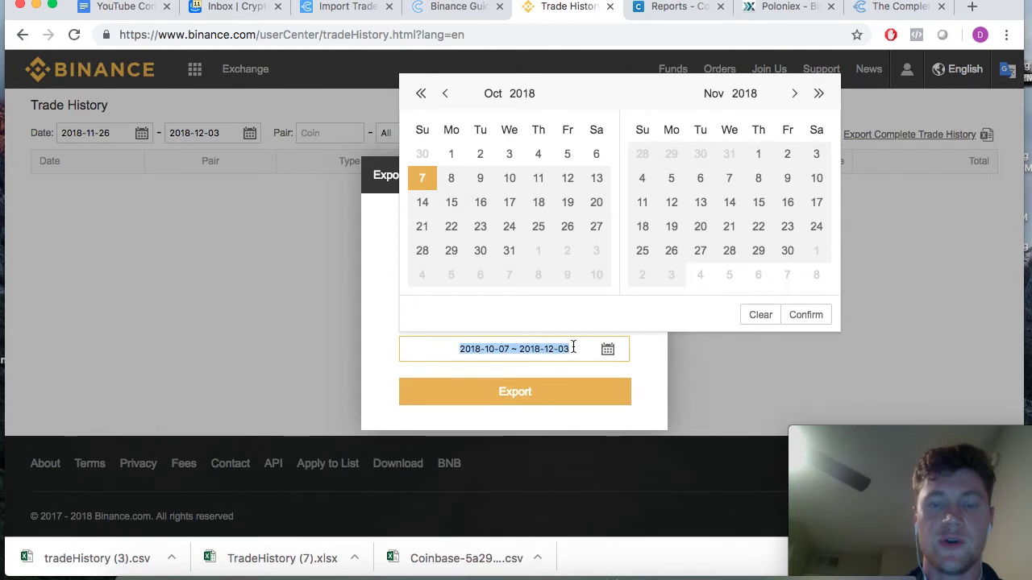
pyautogui.click(377, 353)
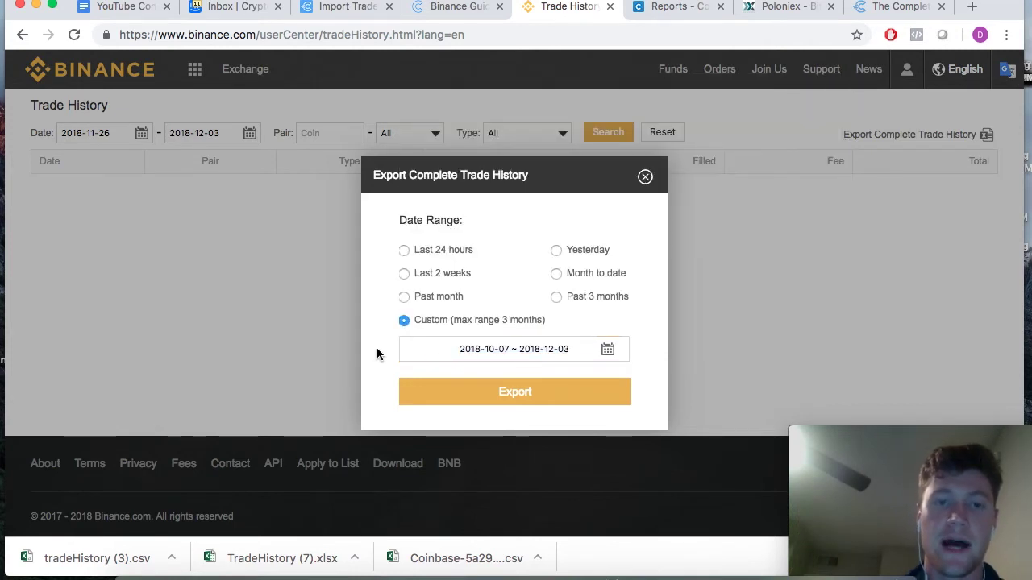
# - Export that range as TradeHistory (8).xlsx, then close the export options dialog
pyautogui.click(490, 394)
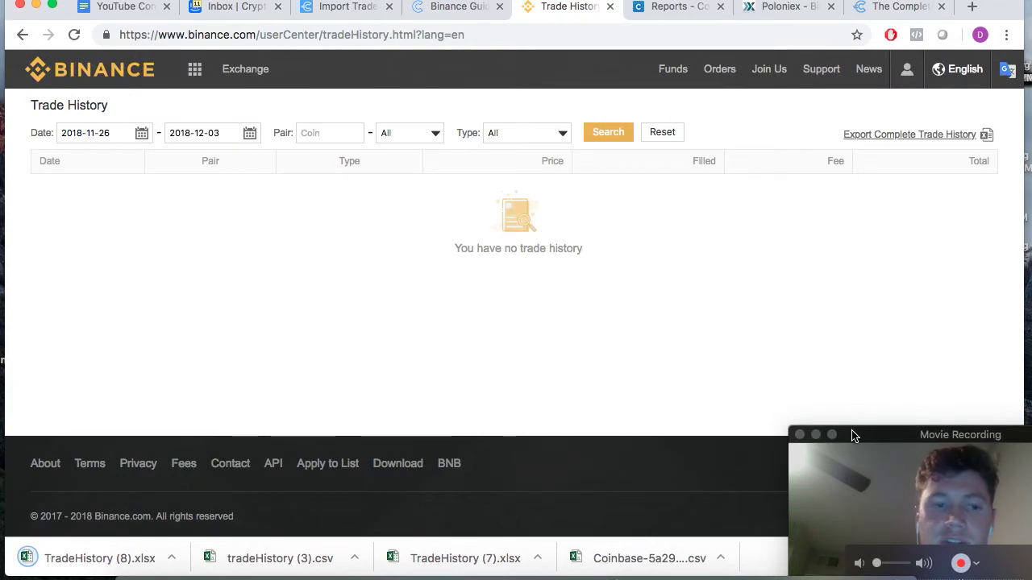
pyautogui.click(886, 134)
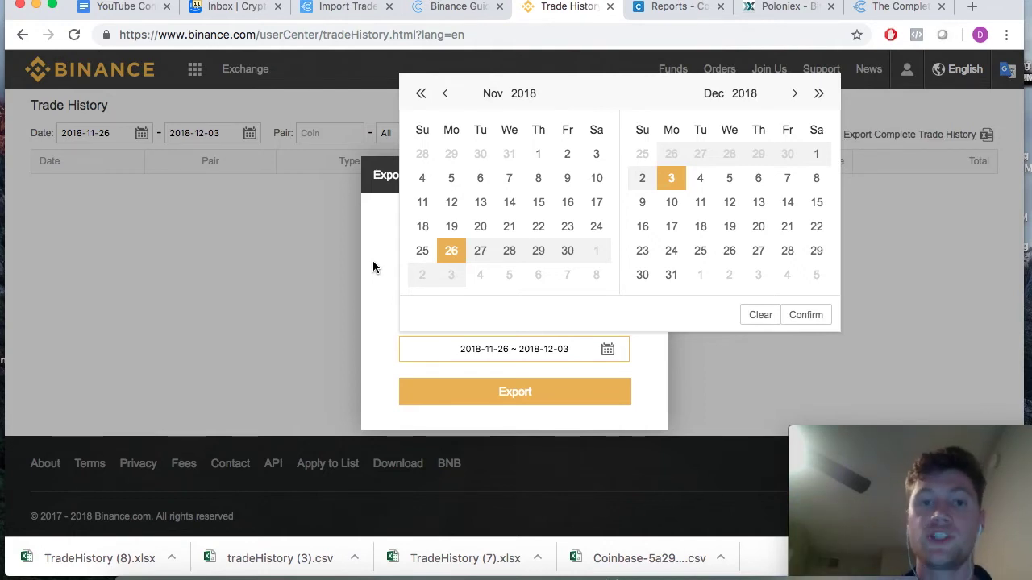
pyautogui.click(371, 285)
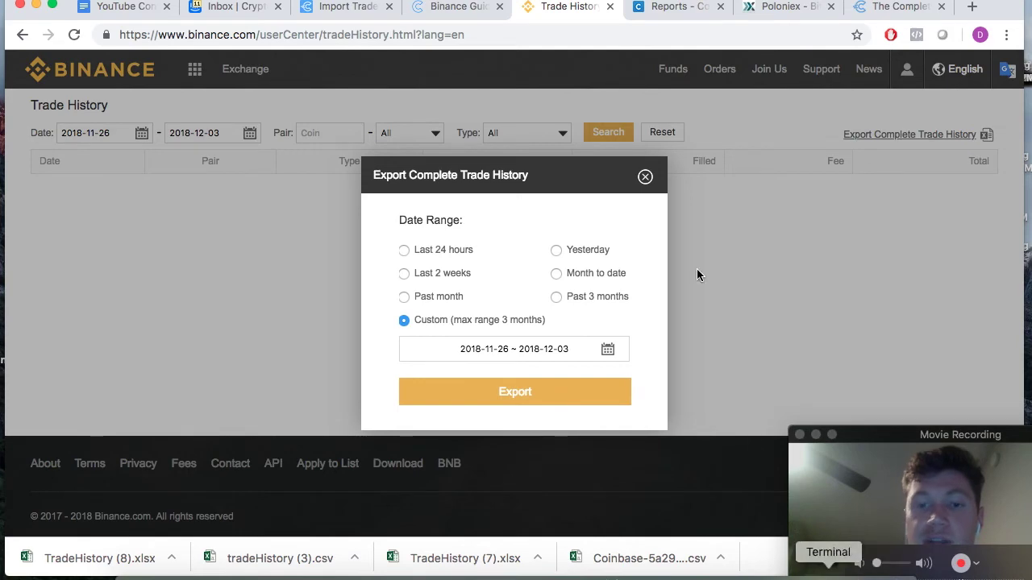
pyautogui.click(645, 177)
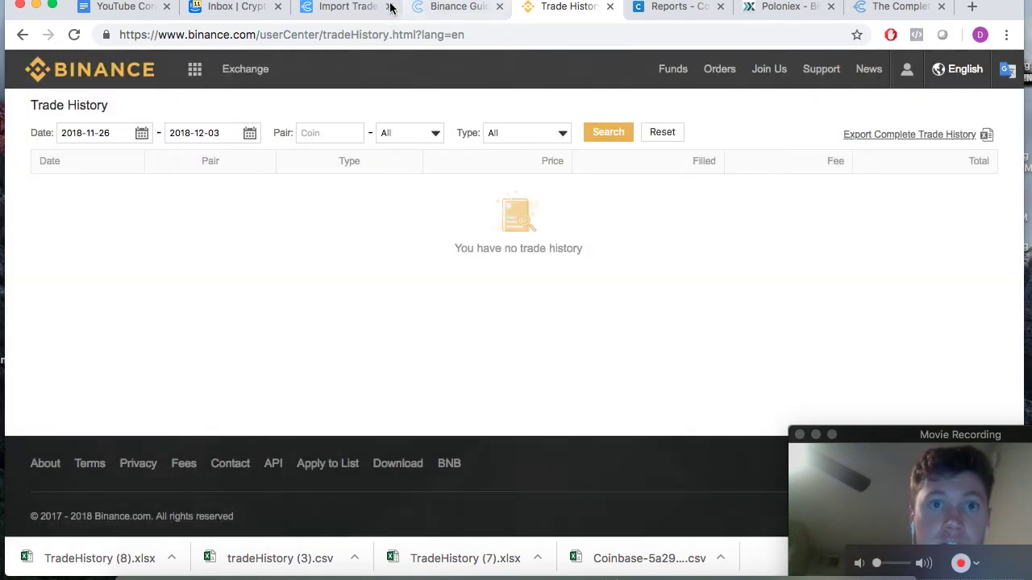
# - Choose TradeHistory (8).xlsx from Downloads as the Binance trade history file
pyautogui.click(338, 8)
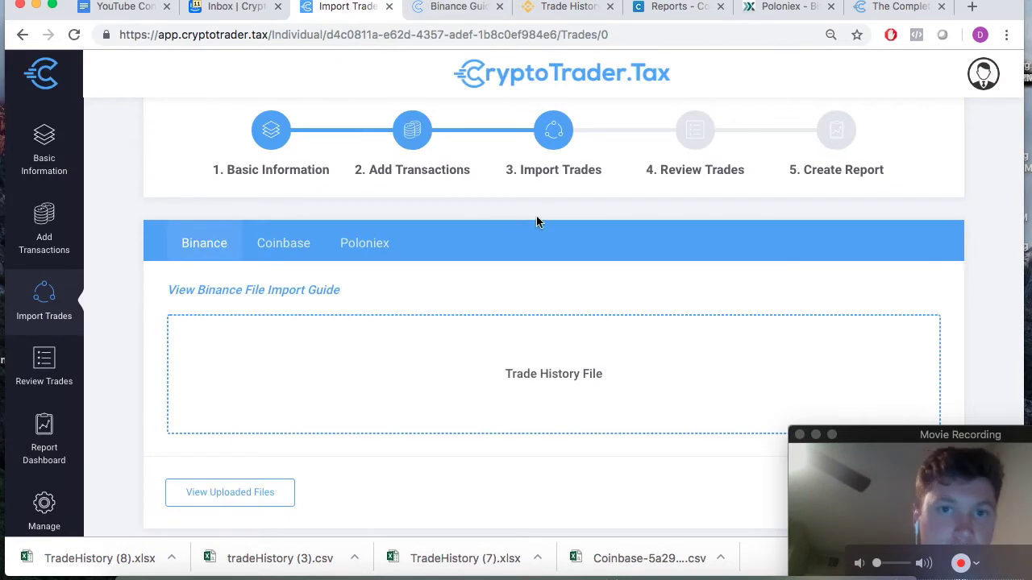
pyautogui.scroll(-3, 395, 345)
pyautogui.scroll(1, 393, 337)
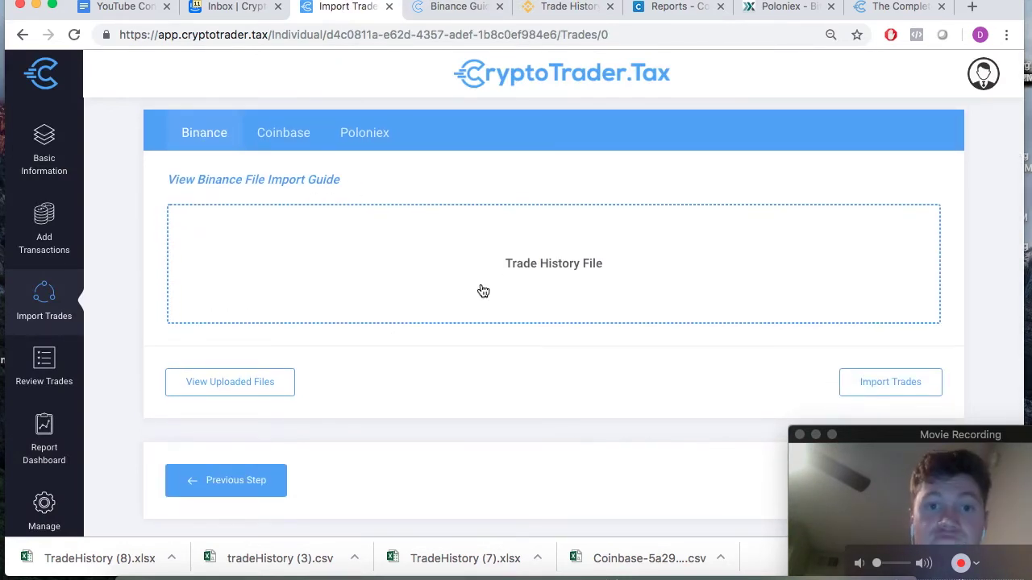
pyautogui.click(534, 267)
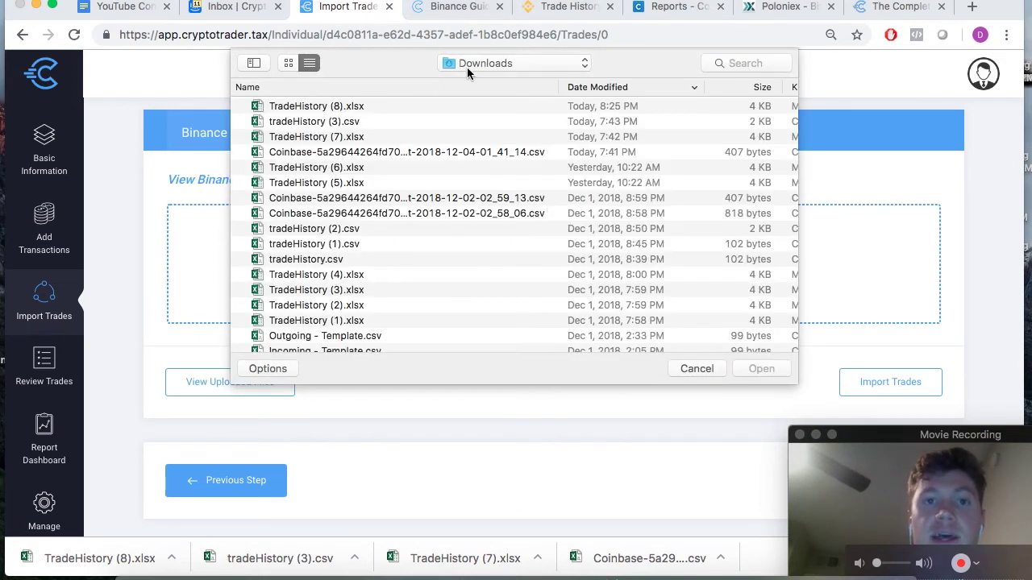
pyautogui.click(349, 109)
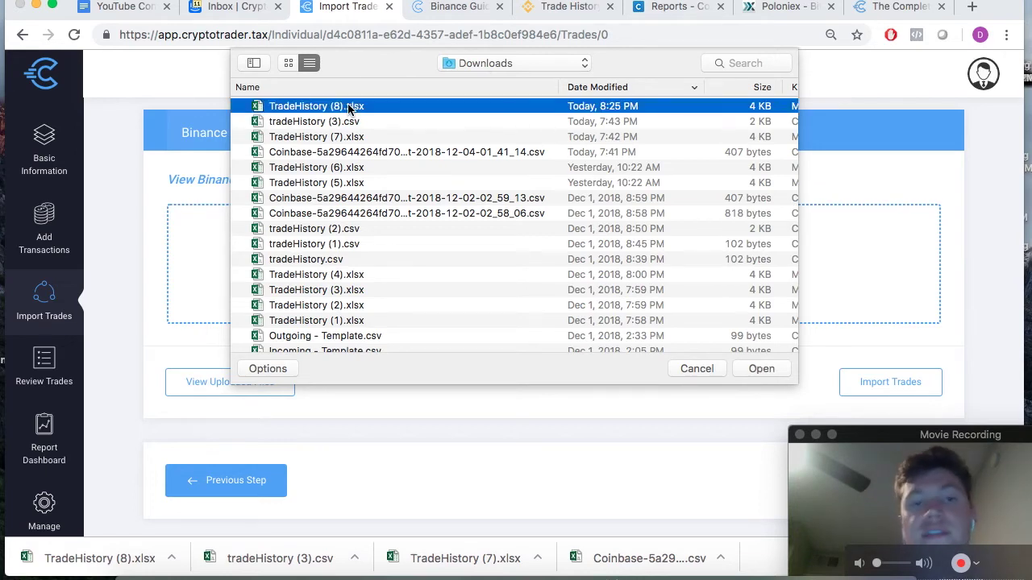
pyautogui.doubleClick(349, 108)
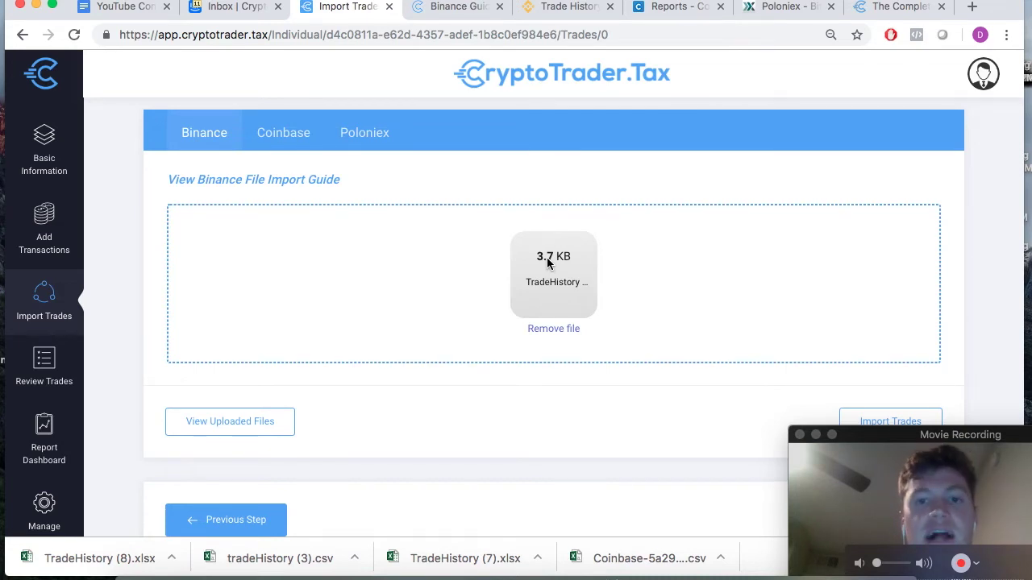
# - Import the Binance trades from the uploaded TradeHistory (8).xlsx
pyautogui.scroll(-1, 551, 264)
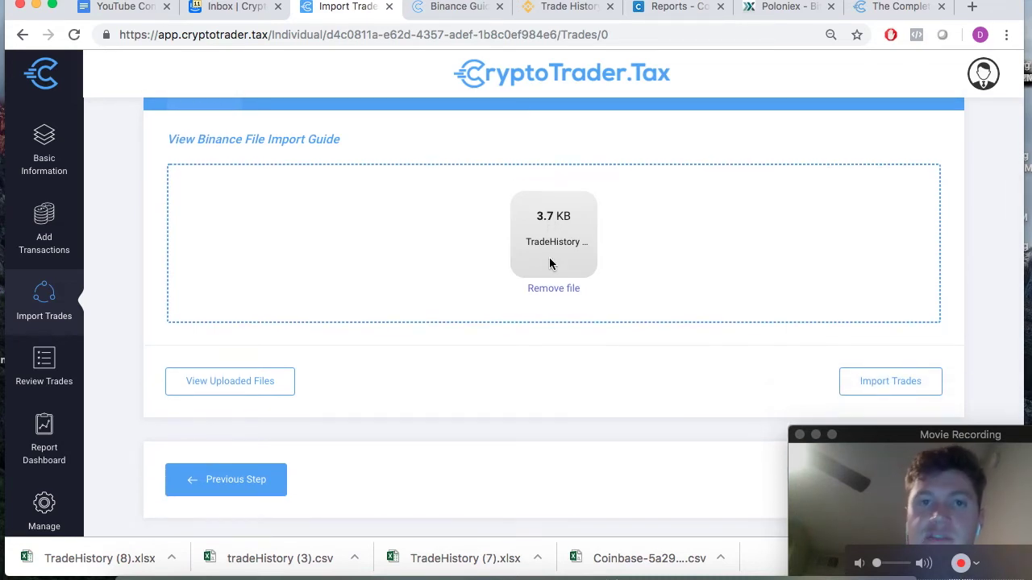
pyautogui.scroll(-1, 686, 256)
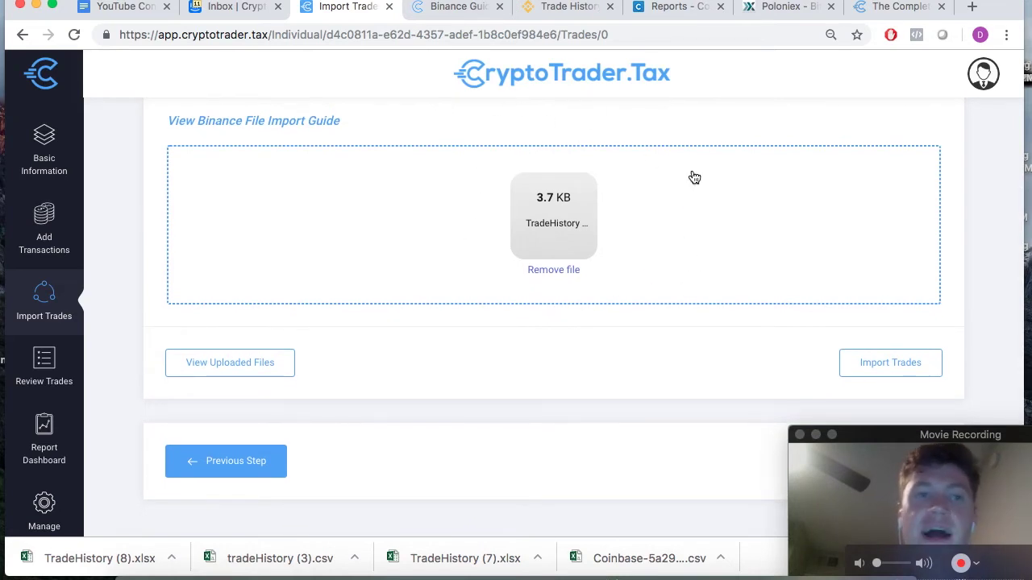
pyautogui.scroll(3, 500, 297)
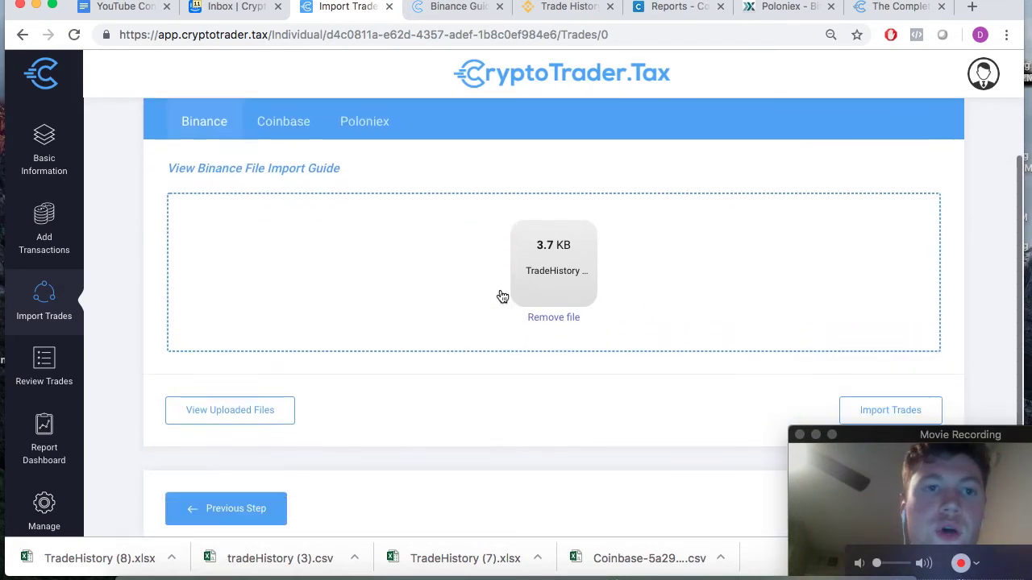
pyautogui.scroll(-4, 475, 322)
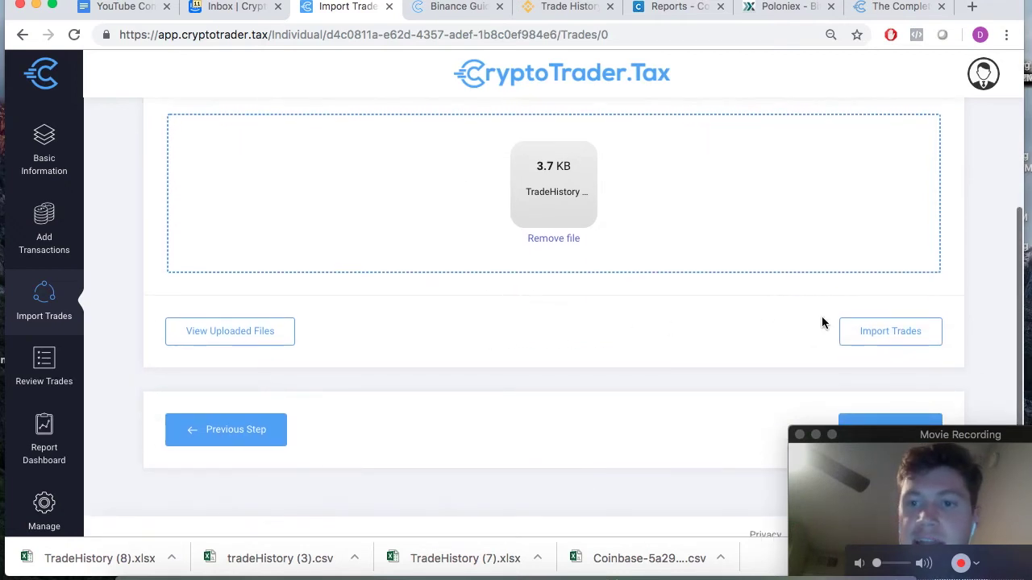
pyautogui.click(909, 339)
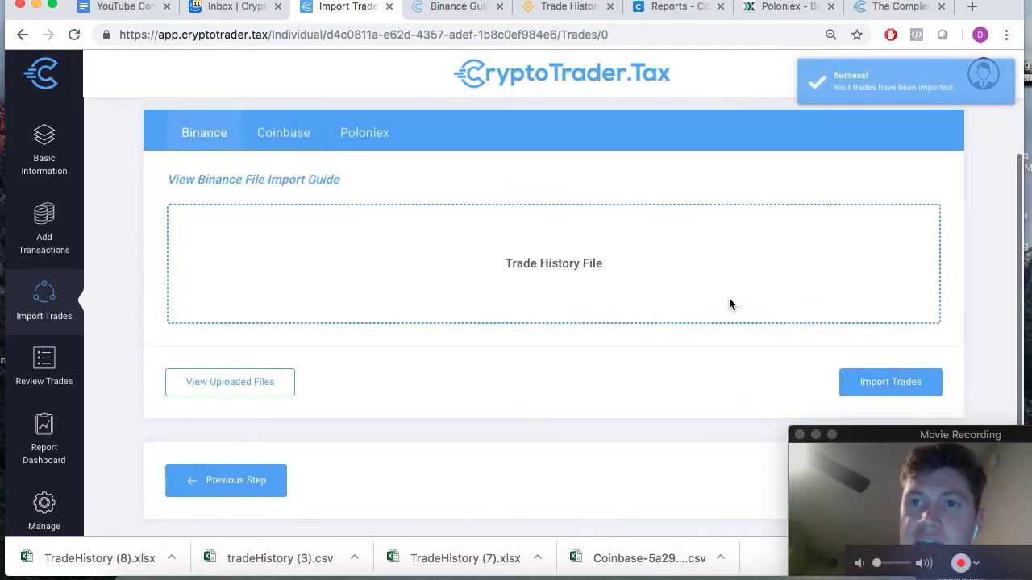
# - Switch the Import Trades exchange tabs from Binance to Coinbase
pyautogui.scroll(2, 731, 306)
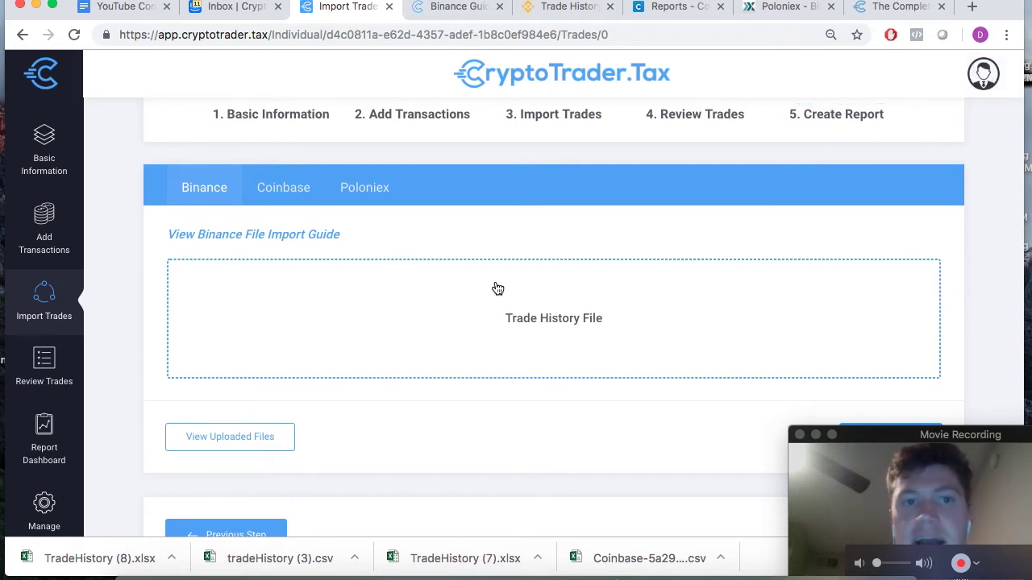
pyautogui.scroll(1, 496, 287)
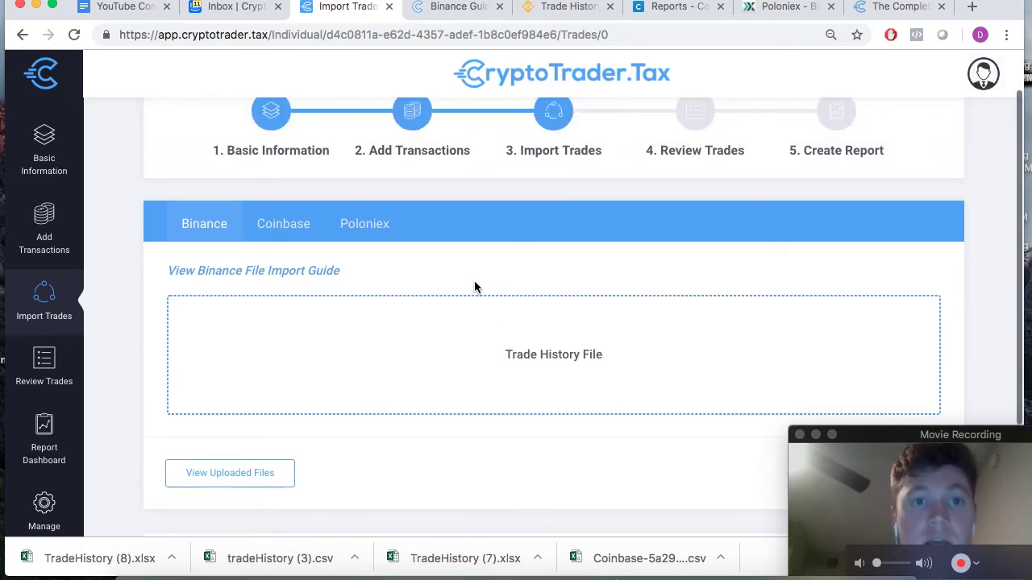
pyautogui.click(295, 234)
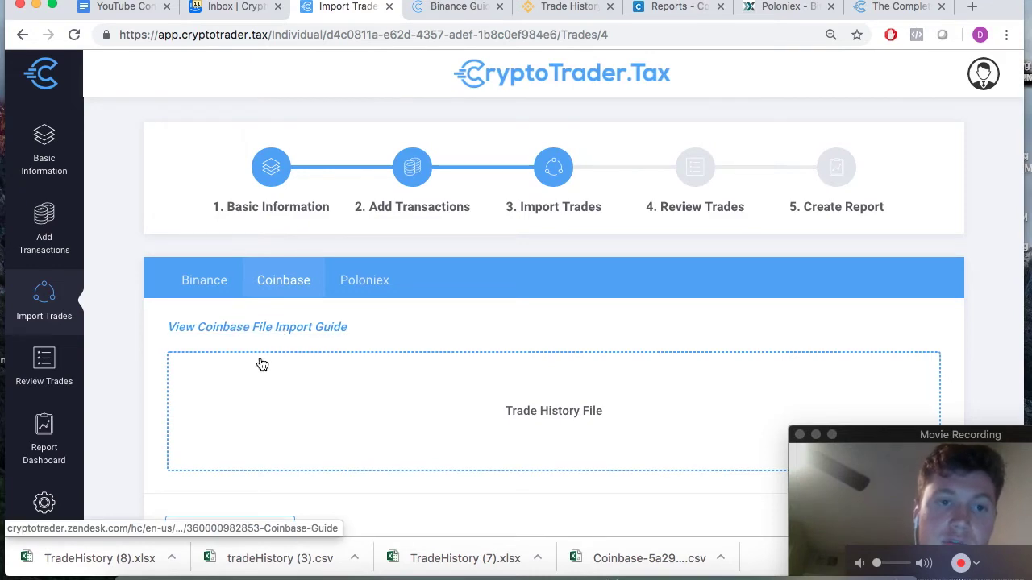
# - Open the Coinbase File Import Guide and highlight the step 3 report settings
pyautogui.click(269, 329)
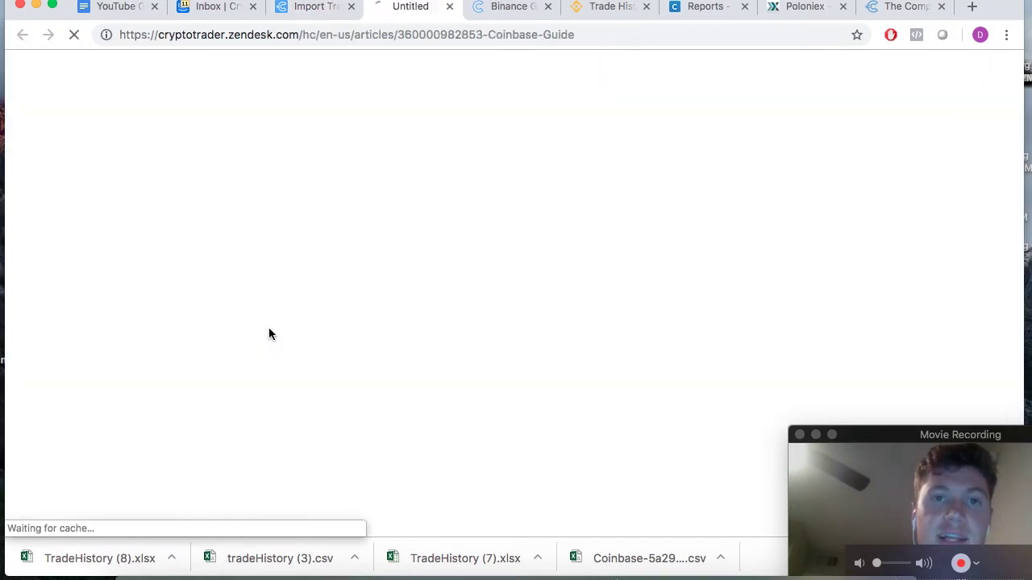
pyautogui.click(316, 8)
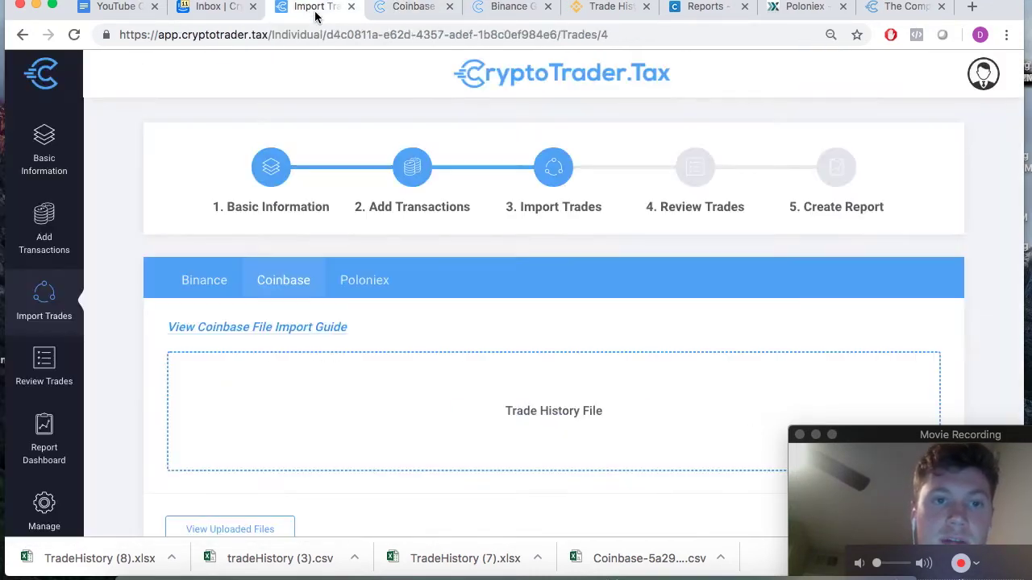
pyautogui.click(448, 7)
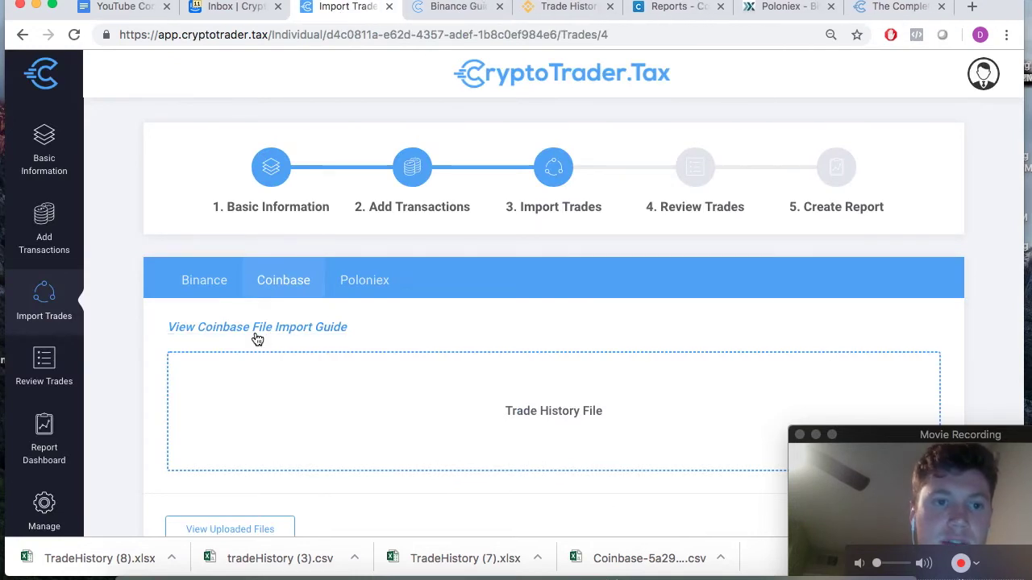
pyautogui.click(254, 328)
pyautogui.scroll(-1, 422, 312)
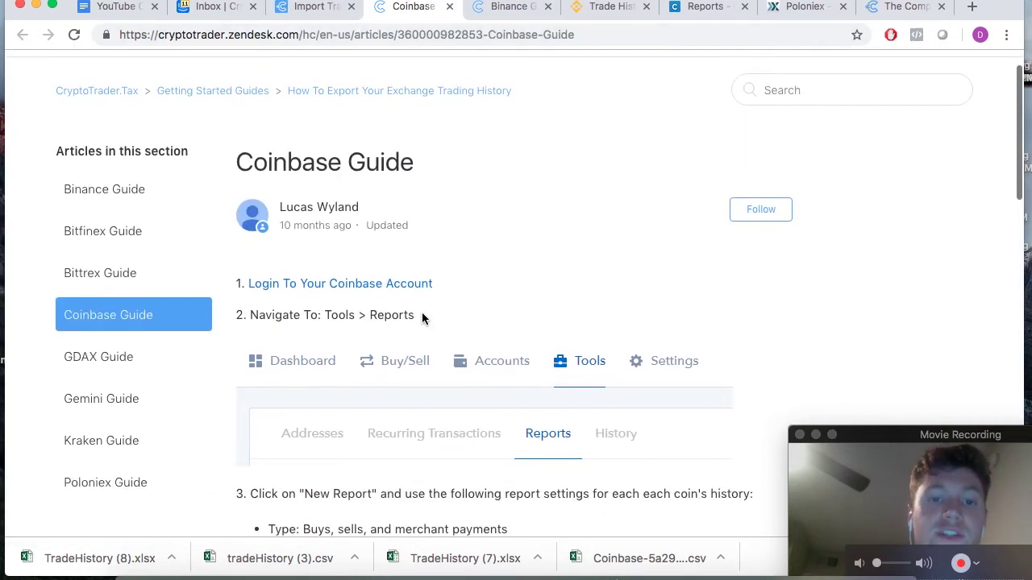
pyautogui.scroll(-3, 422, 317)
pyautogui.scroll(1, 422, 318)
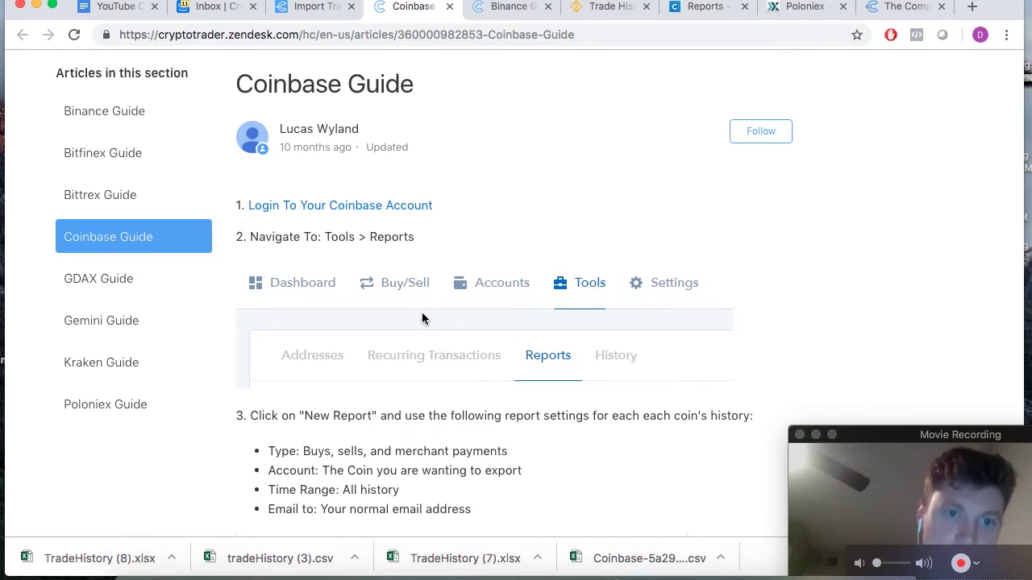
pyautogui.scroll(-2, 422, 317)
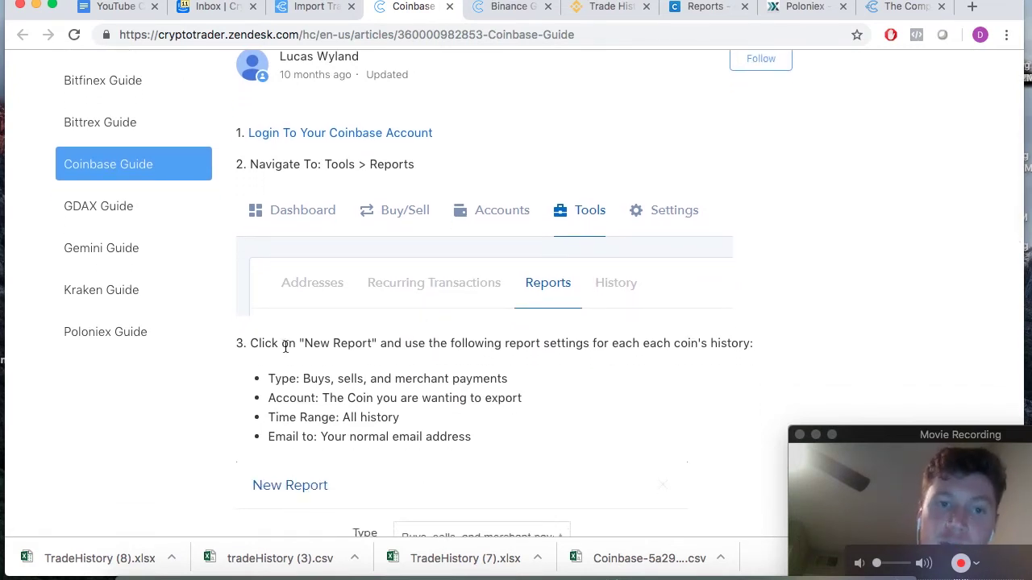
pyautogui.moveTo(251, 345); pyautogui.dragTo(479, 438)
pyautogui.click(480, 436)
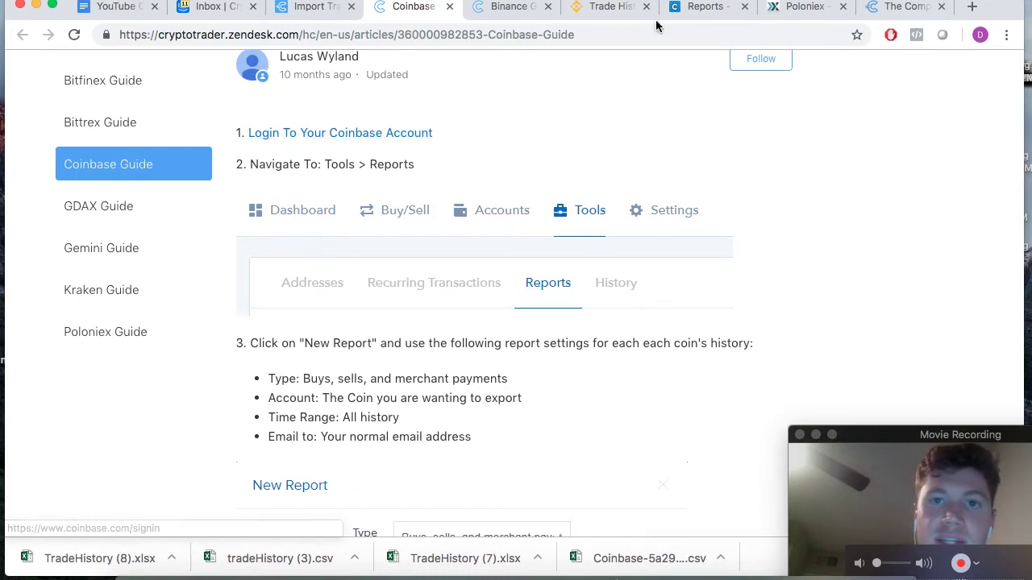
# - Go to Coinbase's Tools > Reports page, following the guide's navigation step
pyautogui.click(703, 8)
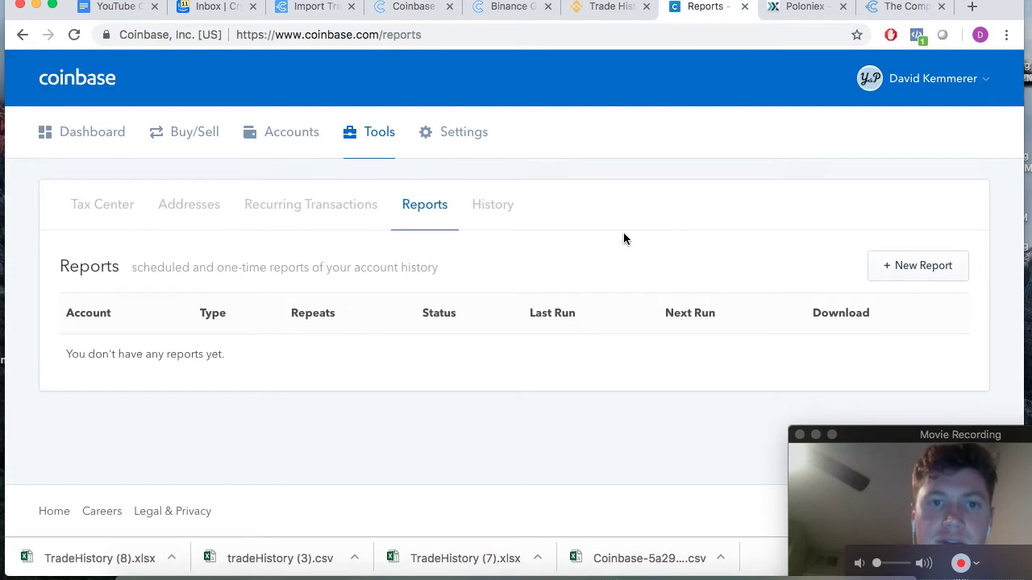
pyautogui.click(403, 13)
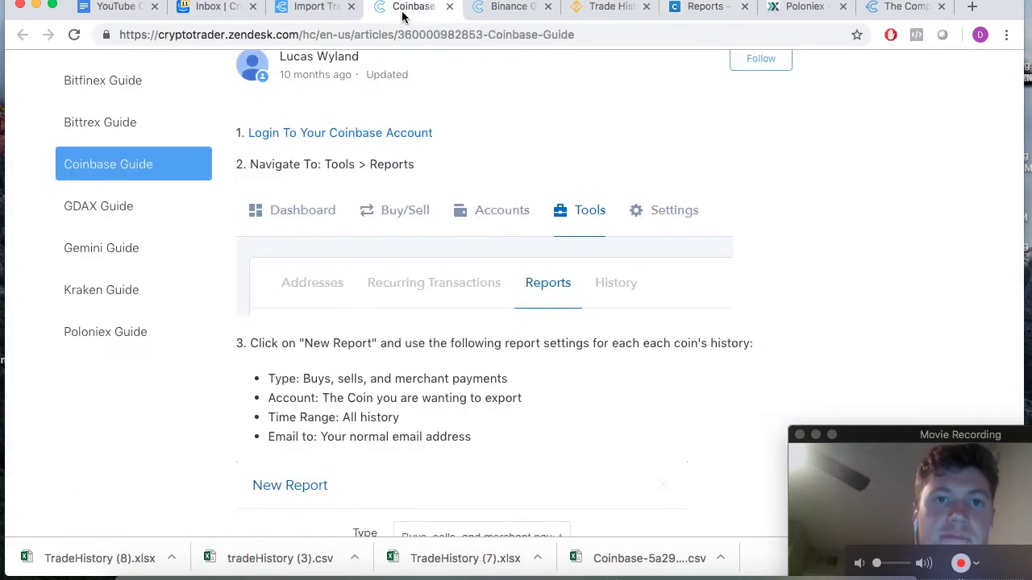
pyautogui.moveTo(327, 165); pyautogui.dragTo(415, 168)
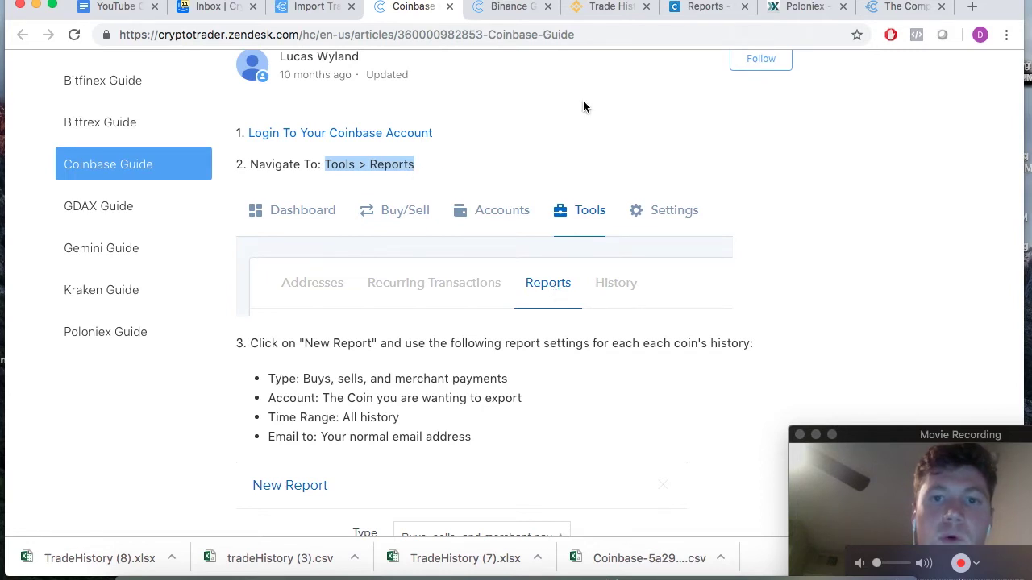
pyautogui.click(693, 10)
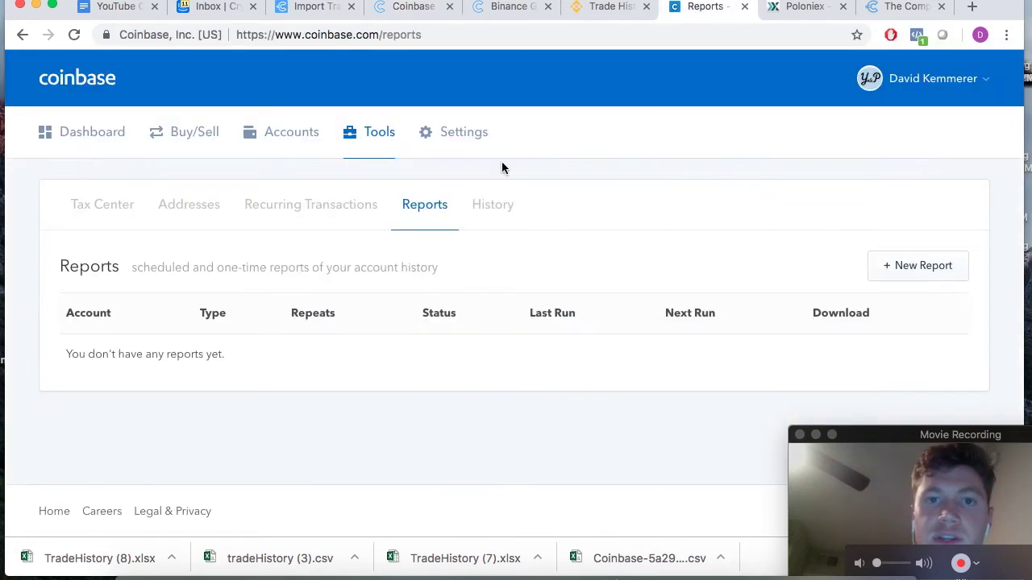
pyautogui.click(387, 144)
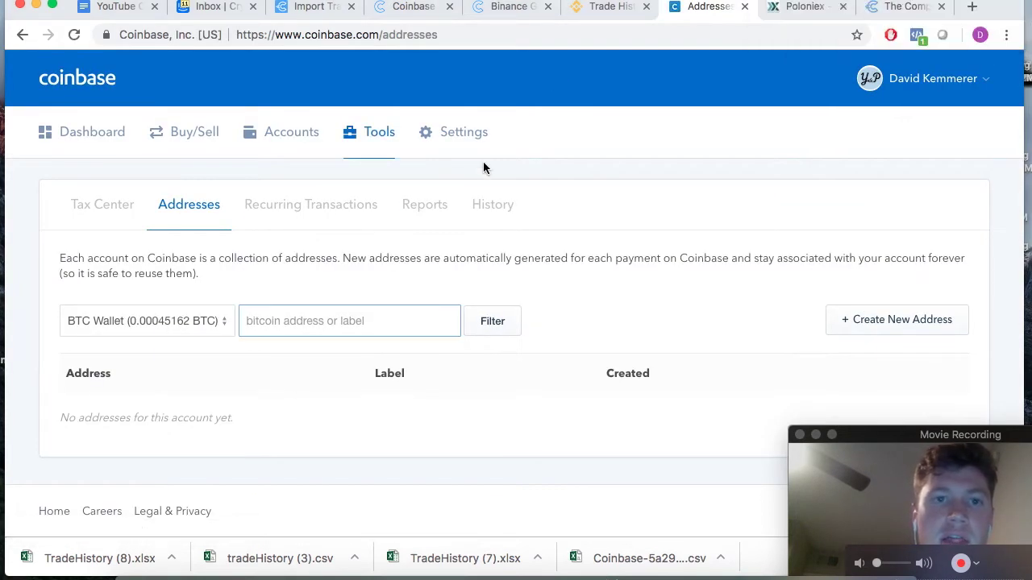
pyautogui.click(433, 204)
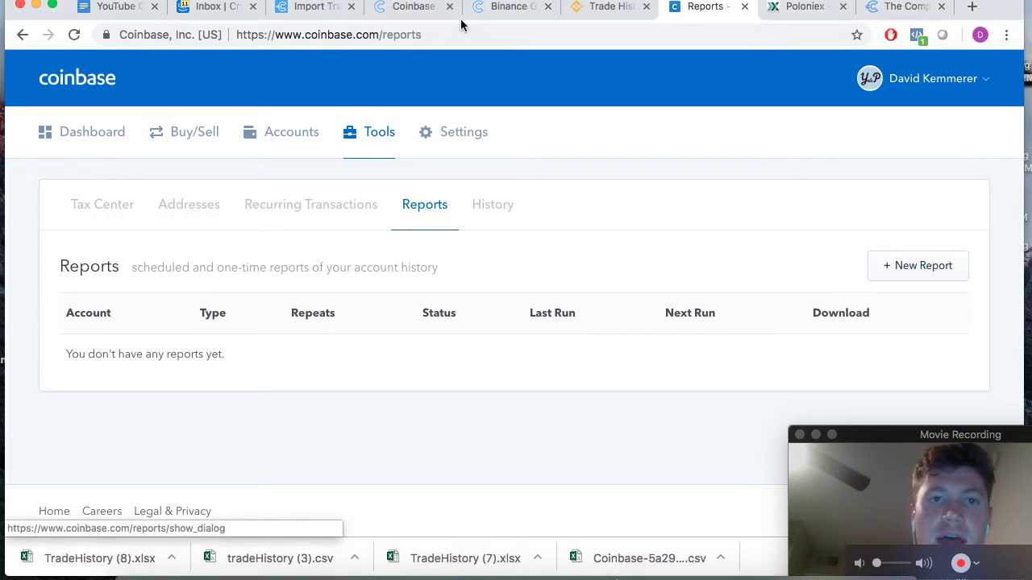
# - Review the guide's four recommended report settings and report type, then return to Coinbase Reports
pyautogui.click(417, 10)
pyautogui.scroll(-1, 416, 270)
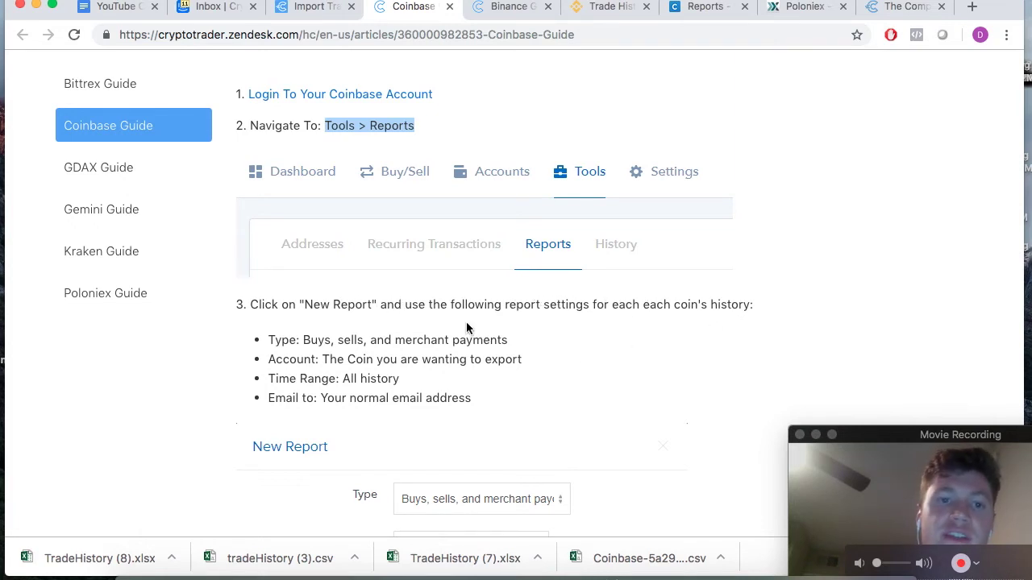
pyautogui.scroll(-1, 440, 350)
pyautogui.moveTo(472, 342); pyautogui.dragTo(266, 290)
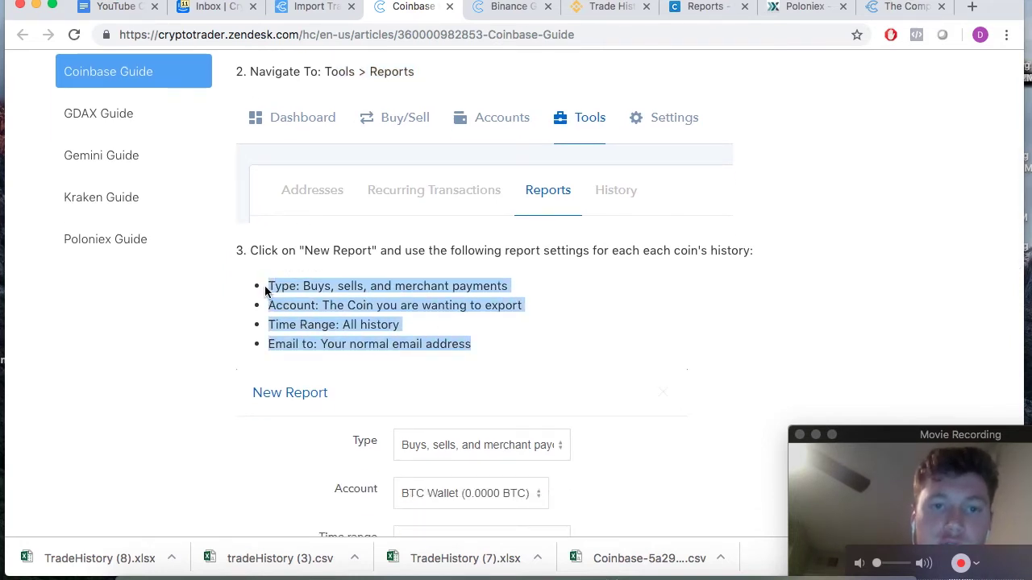
pyautogui.click(449, 329)
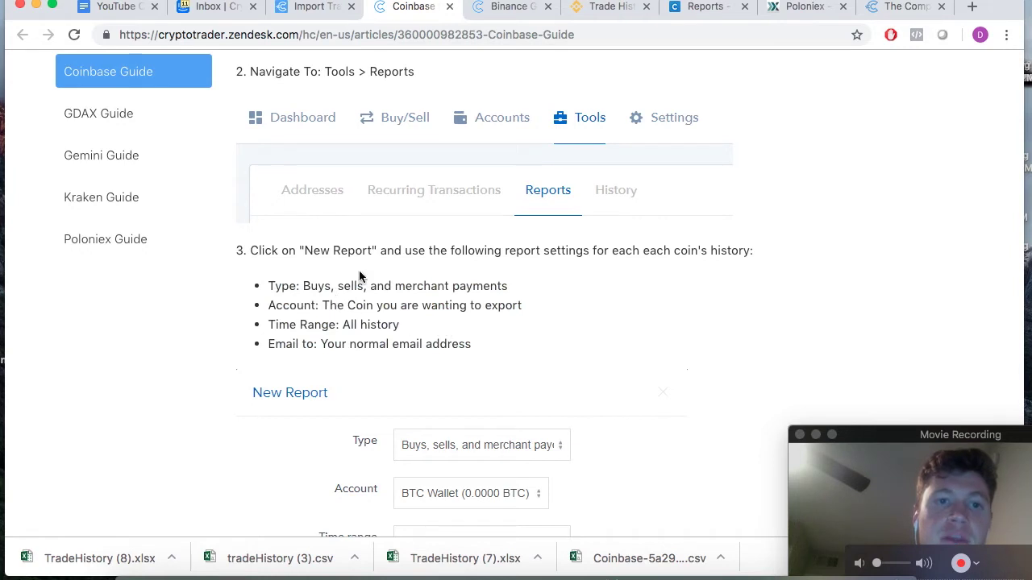
pyautogui.moveTo(305, 285); pyautogui.dragTo(517, 287)
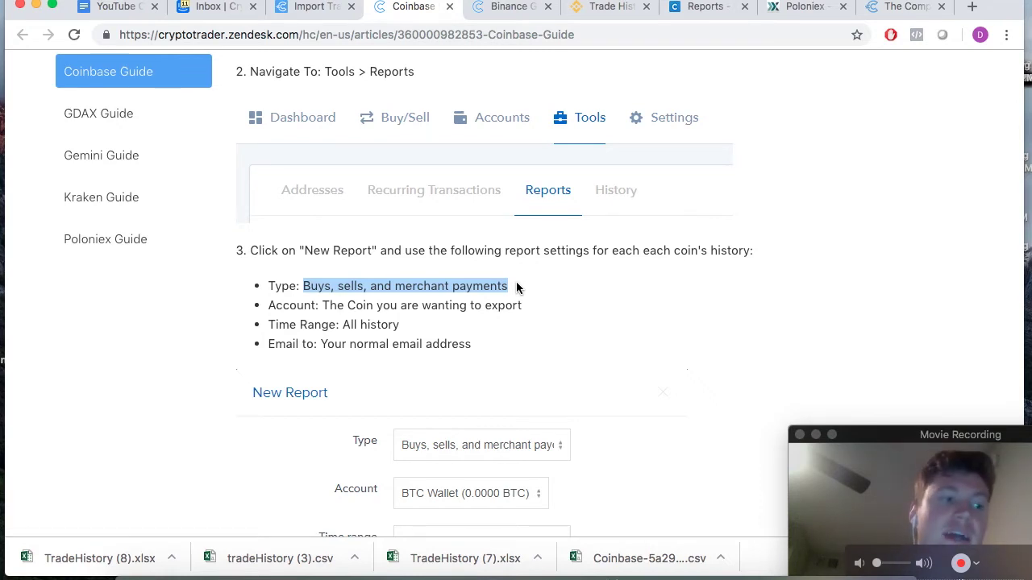
pyautogui.click(701, 8)
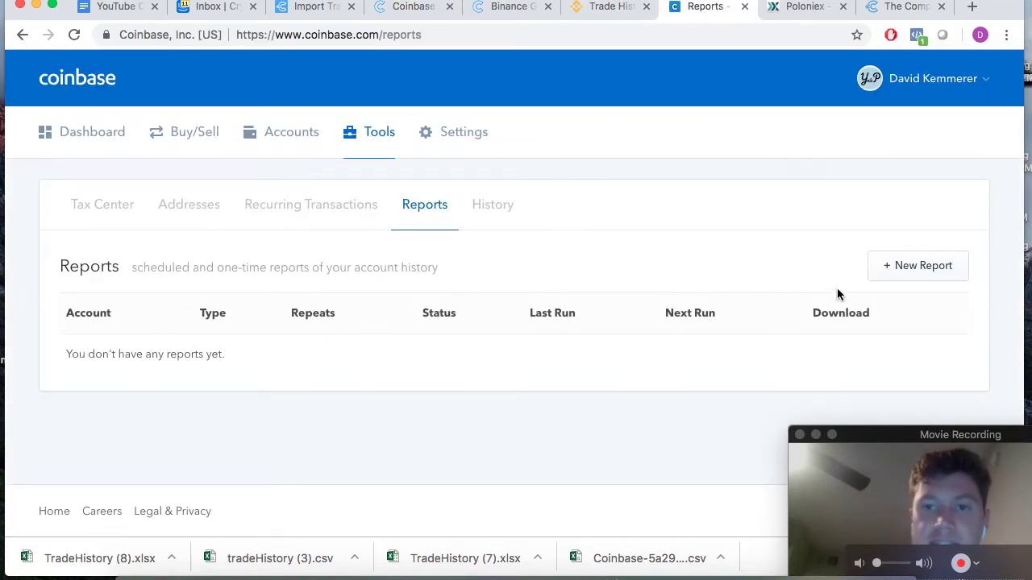
# - Start a new Coinbase report of type Buys, sells, and merchant payouts, checking the guide
pyautogui.click(915, 266)
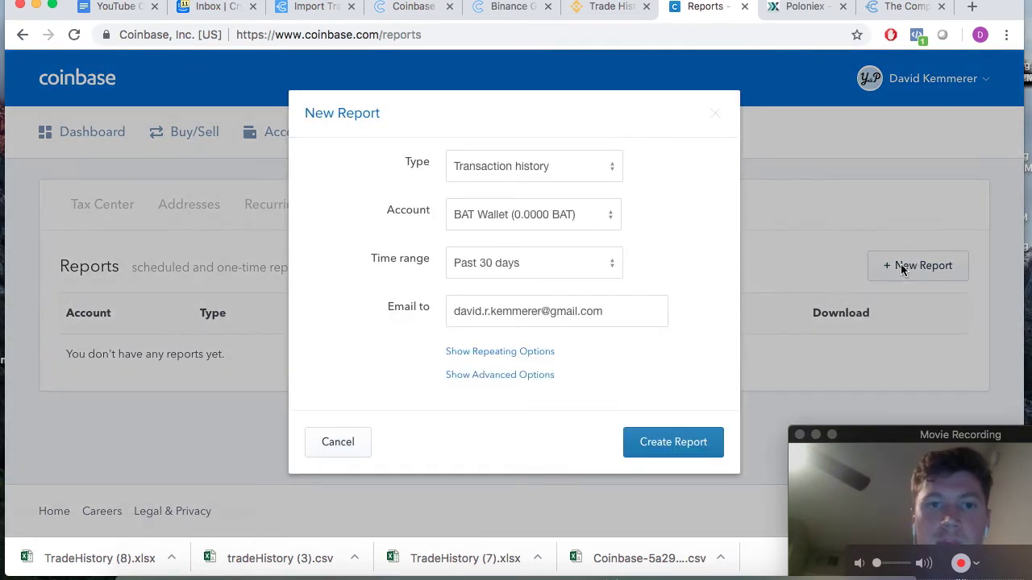
pyautogui.click(537, 167)
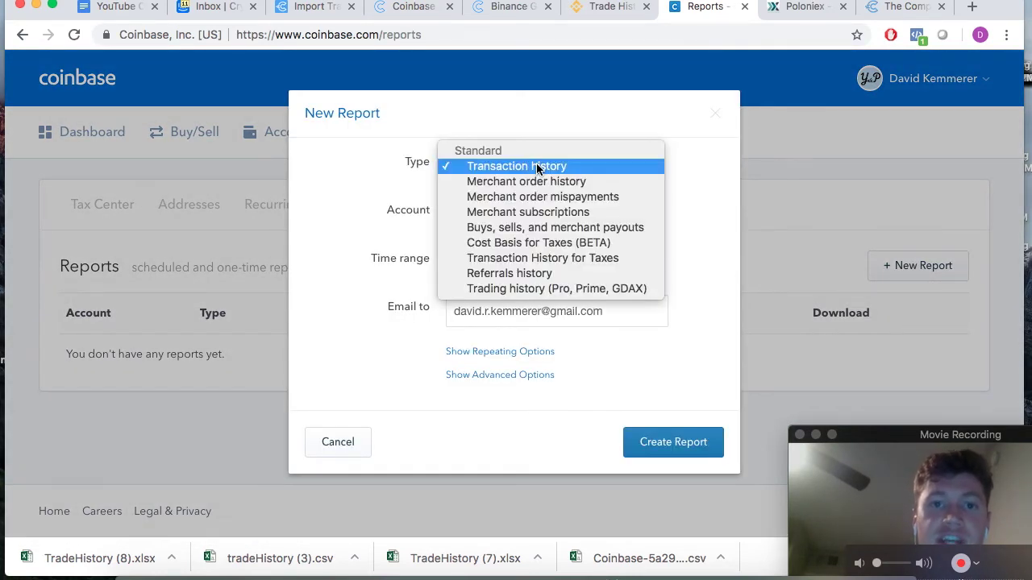
pyautogui.click(665, 172)
pyautogui.click(547, 171)
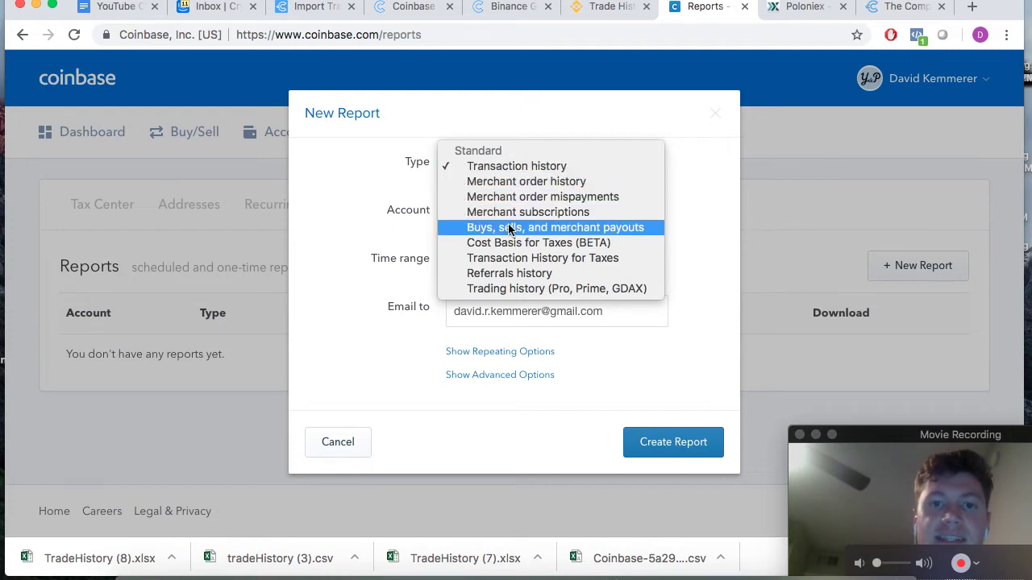
pyautogui.click(570, 229)
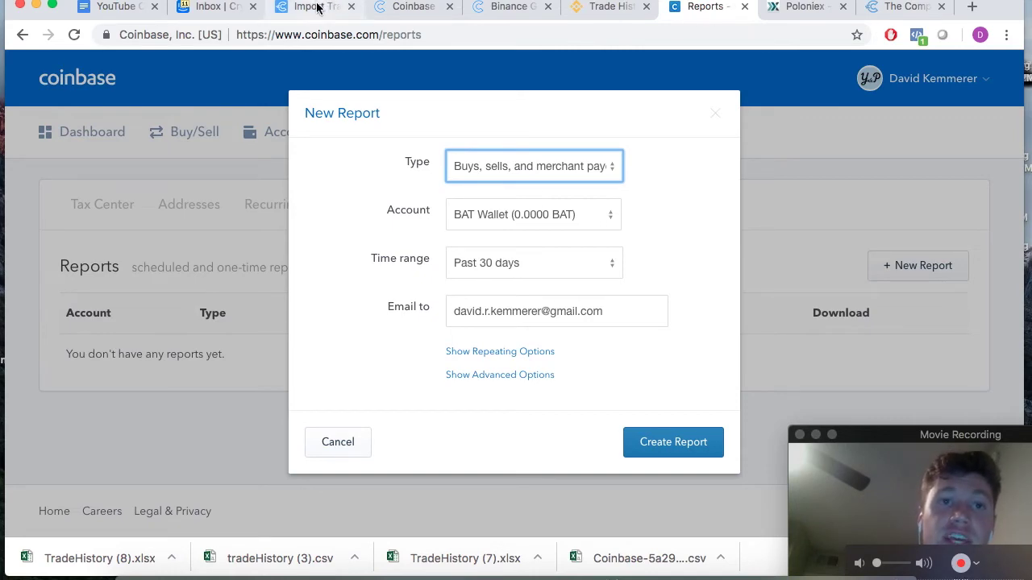
pyautogui.click(399, 8)
pyautogui.scroll(-5, 353, 347)
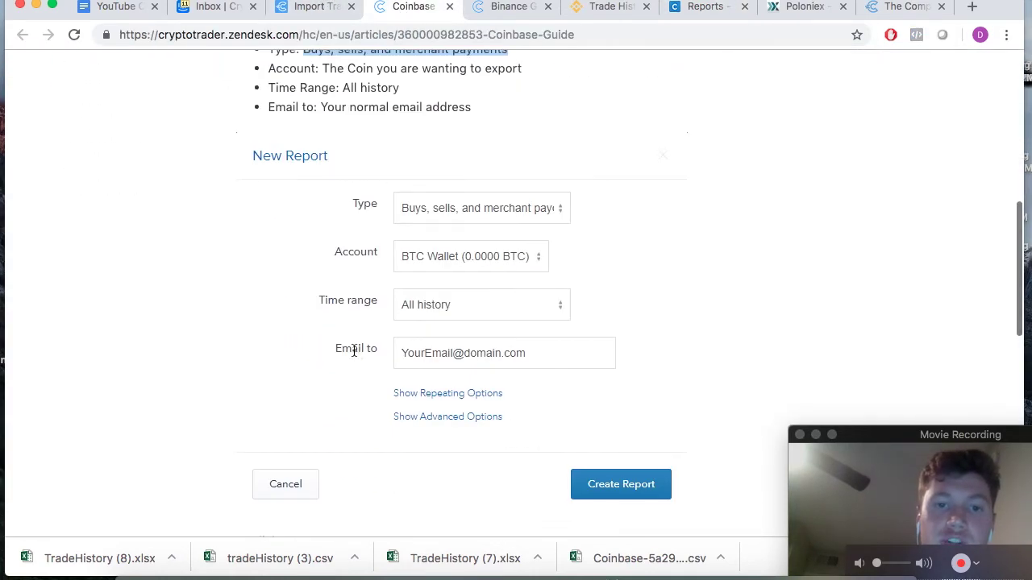
pyautogui.scroll(5, 353, 348)
pyautogui.moveTo(643, 257); pyautogui.dragTo(688, 258)
pyautogui.click(716, 8)
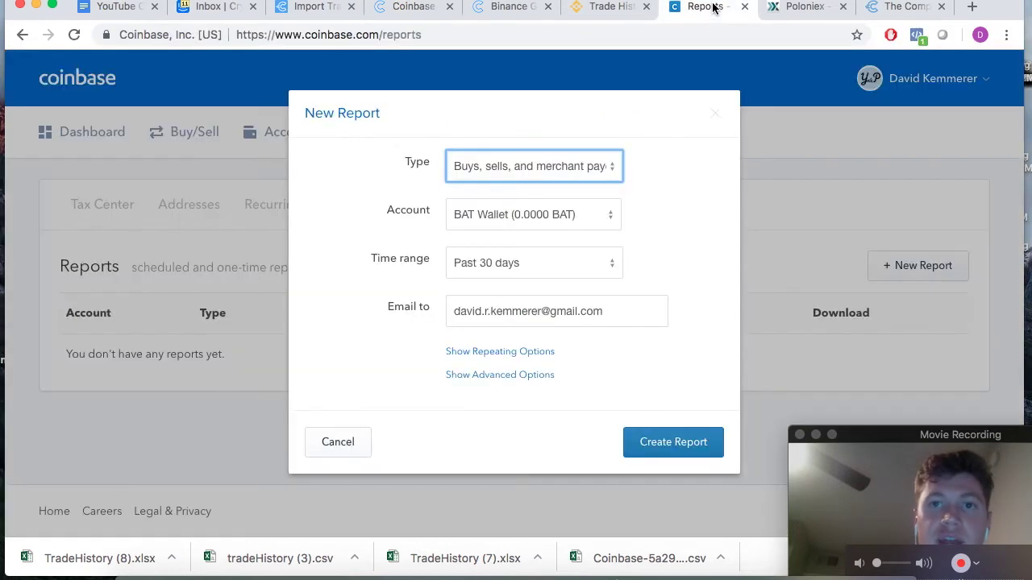
# - Set the report's account to ETH Wallet and time range to All history
pyautogui.click(573, 219)
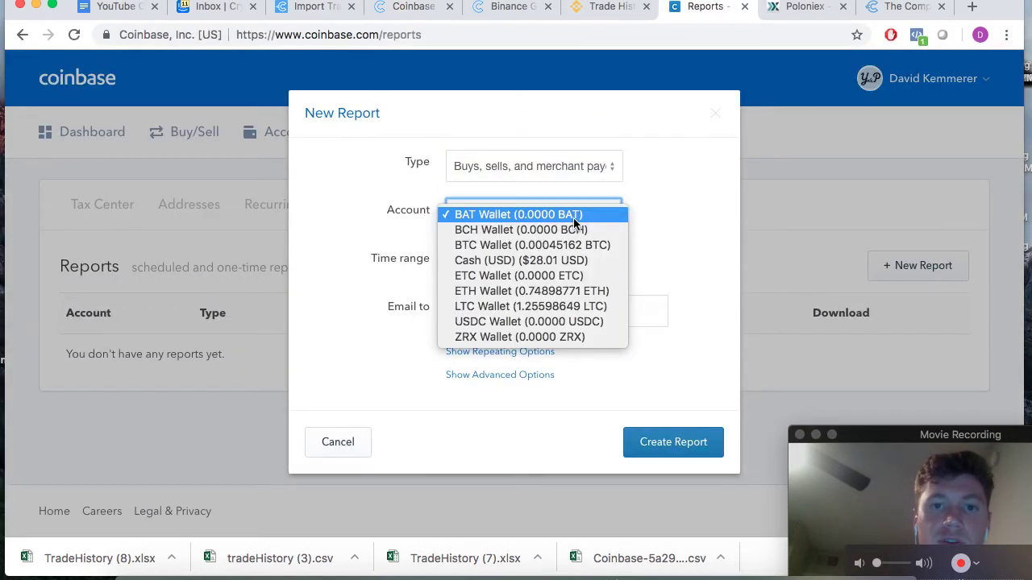
pyautogui.click(507, 292)
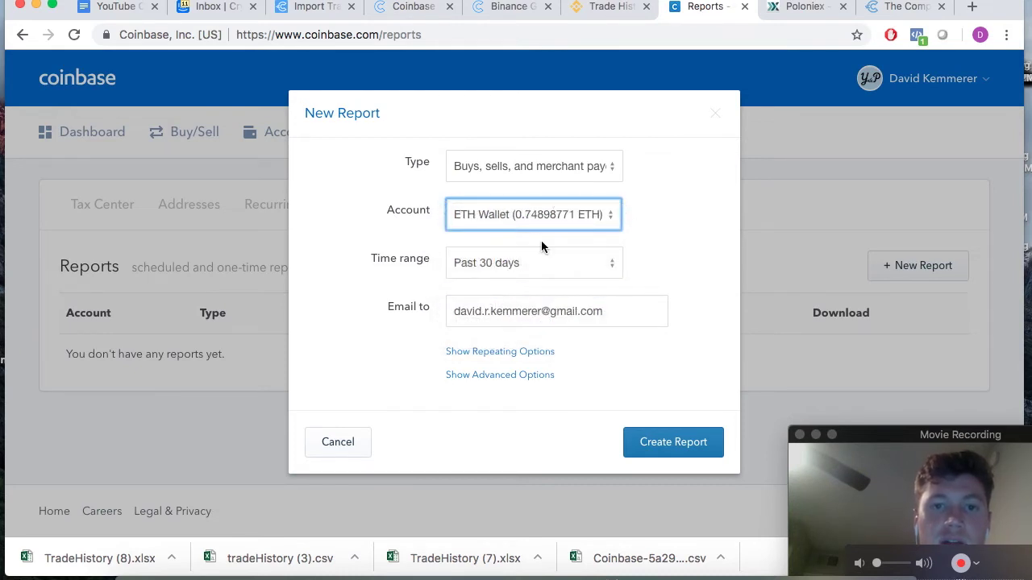
pyautogui.click(533, 264)
pyautogui.click(515, 340)
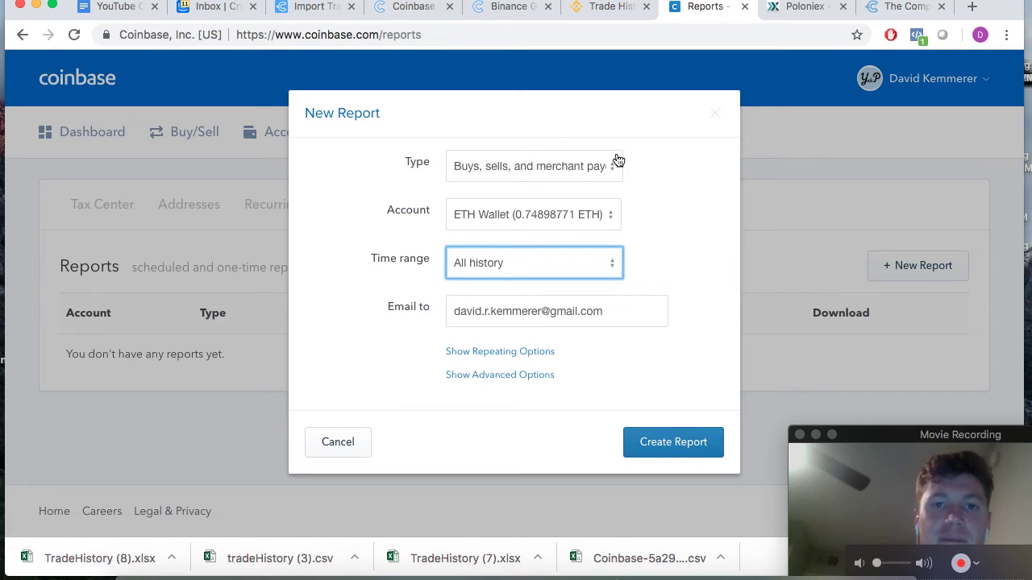
pyautogui.click(592, 175)
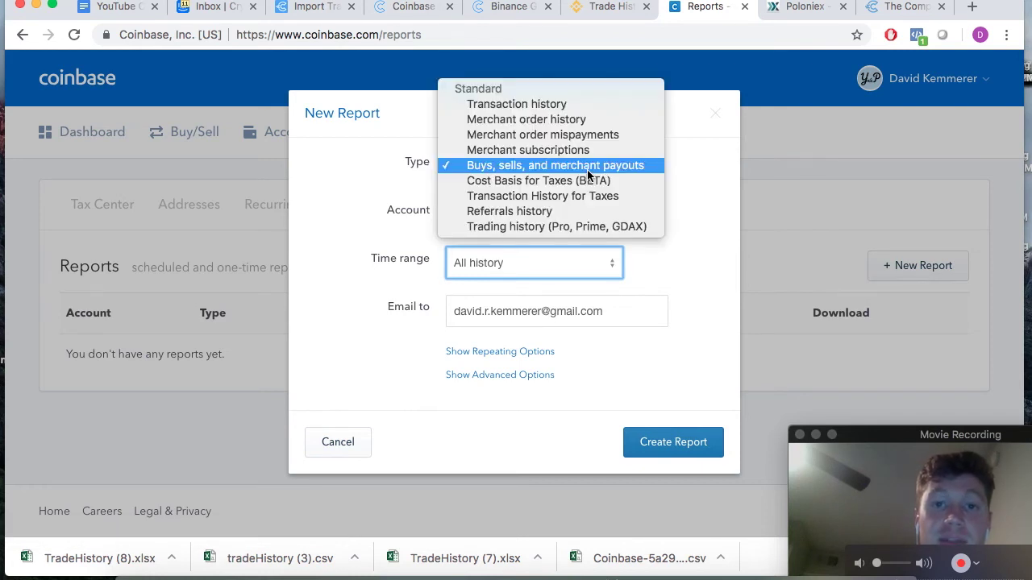
pyautogui.click(697, 170)
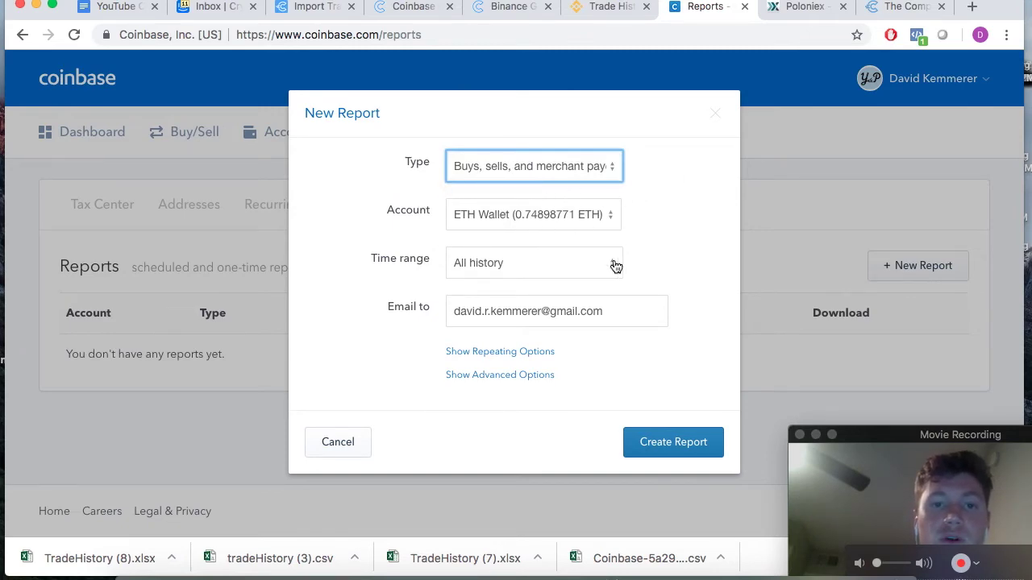
# - Create the ETH Wallet buys, sells, and merchant payouts report and download its CSV
pyautogui.click(655, 446)
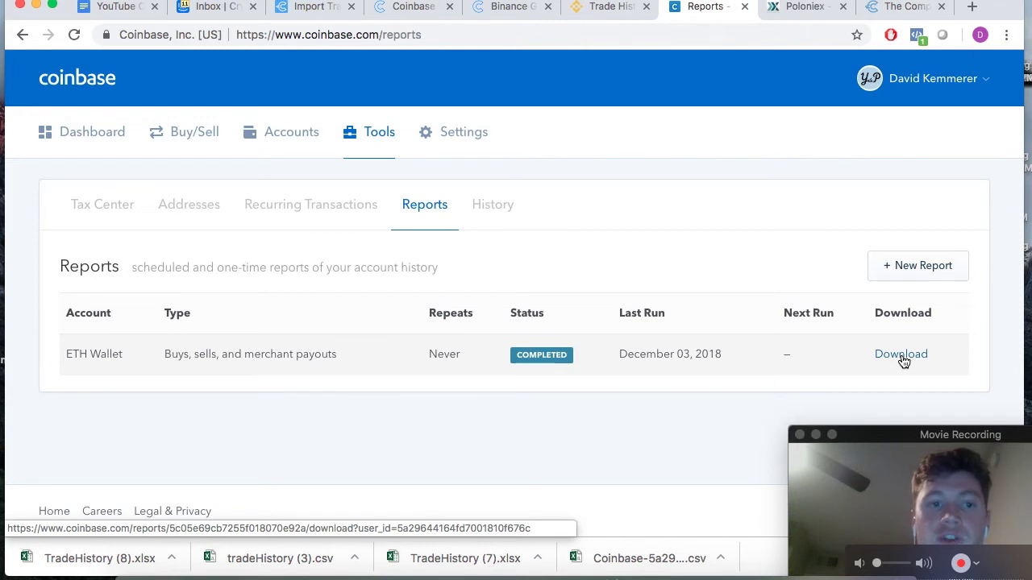
pyautogui.click(901, 359)
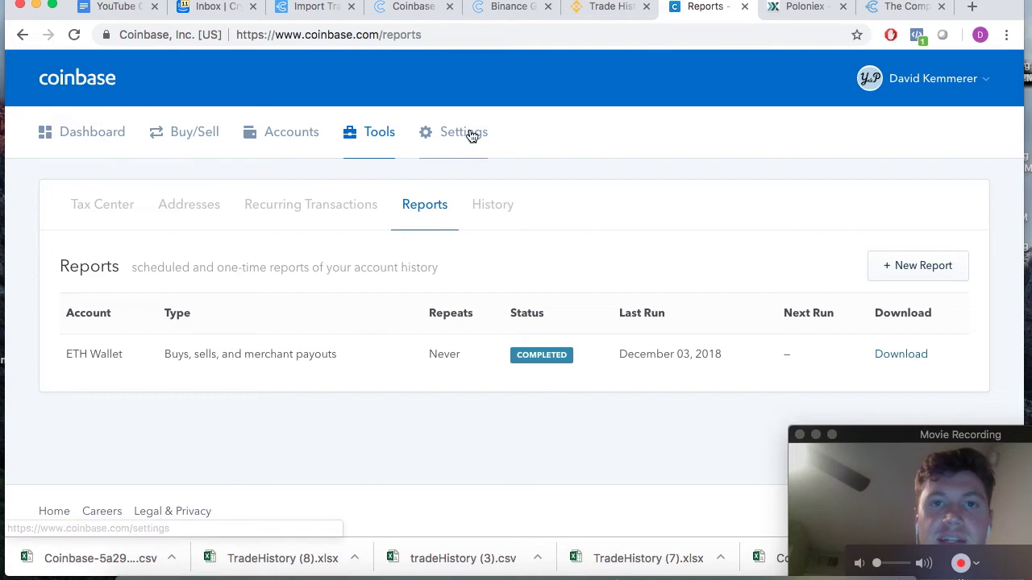
# - Upload the newest Coinbase CSV file and import its trades into CryptoTrader.Tax
pyautogui.click(308, 10)
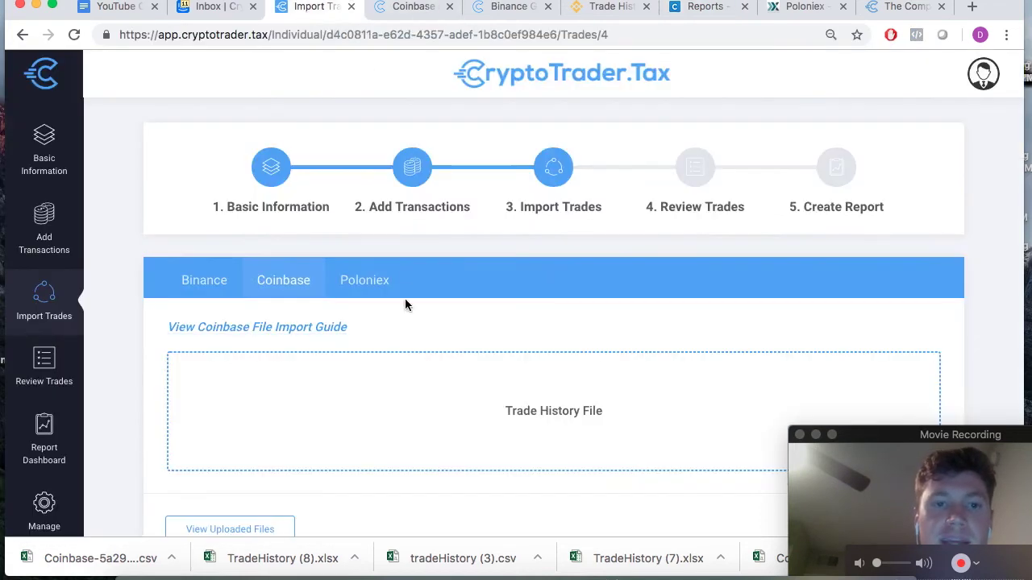
pyautogui.scroll(-3, 441, 363)
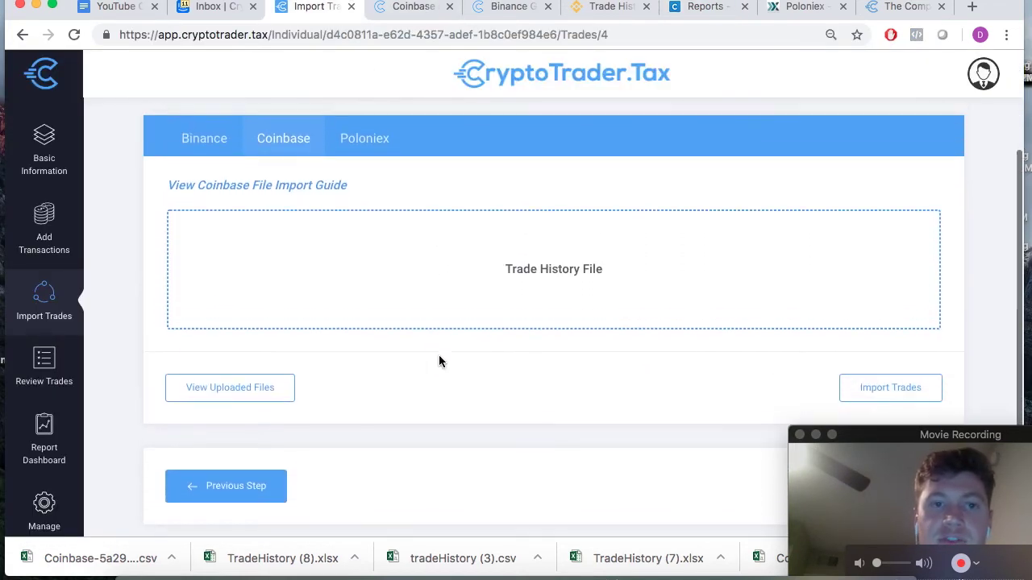
pyautogui.click(529, 276)
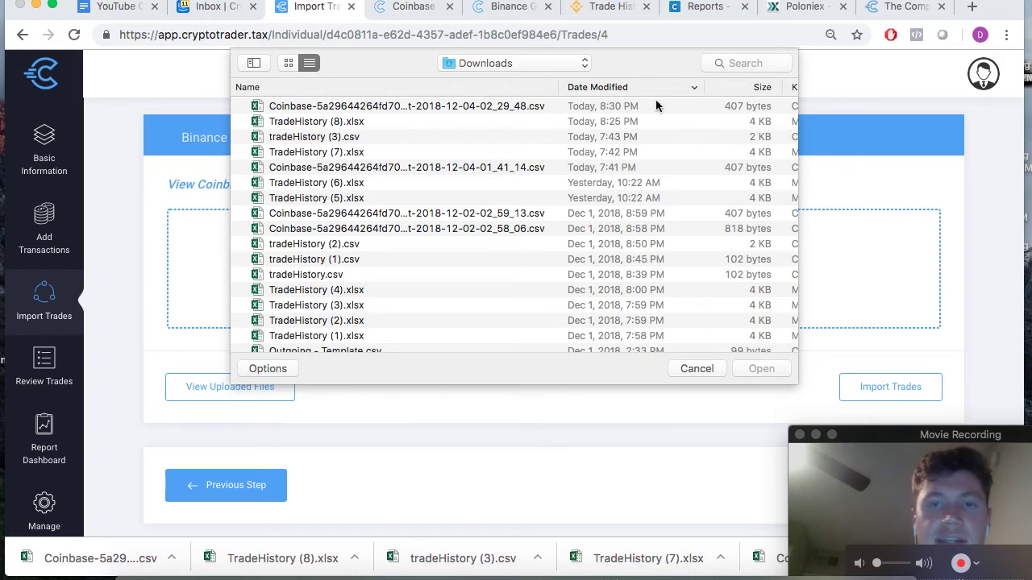
pyautogui.doubleClick(520, 106)
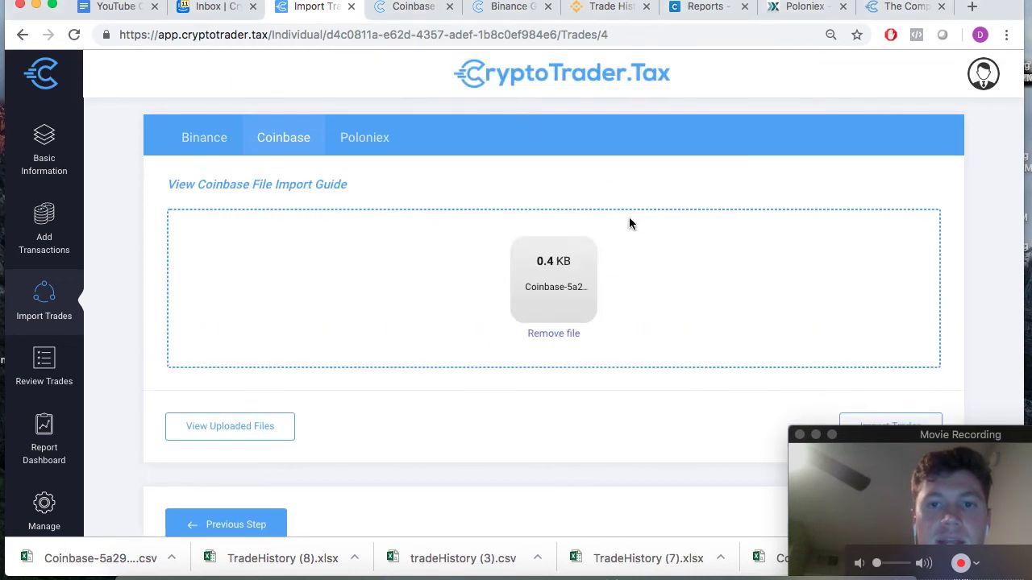
pyautogui.scroll(-1, 707, 336)
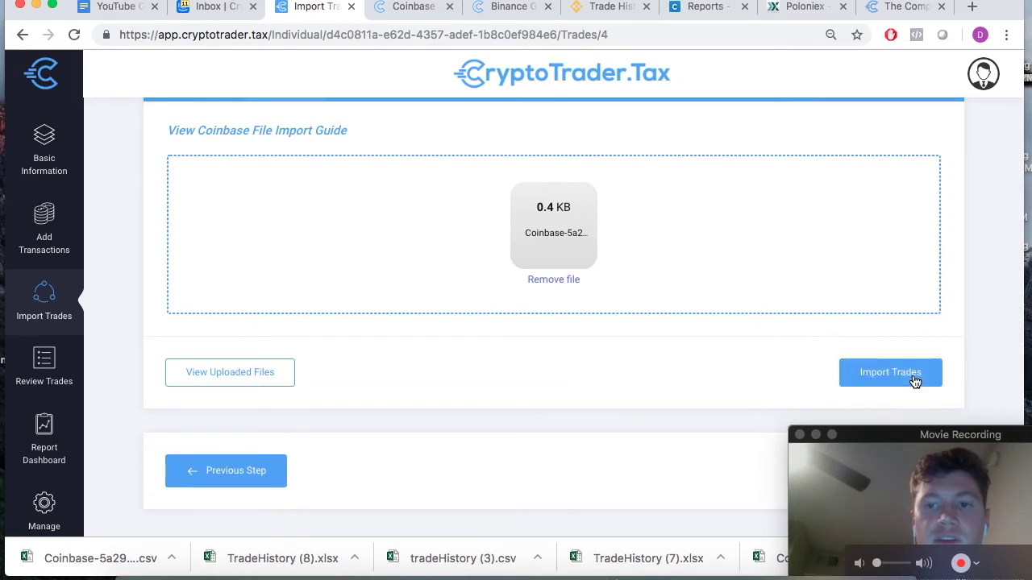
pyautogui.click(888, 375)
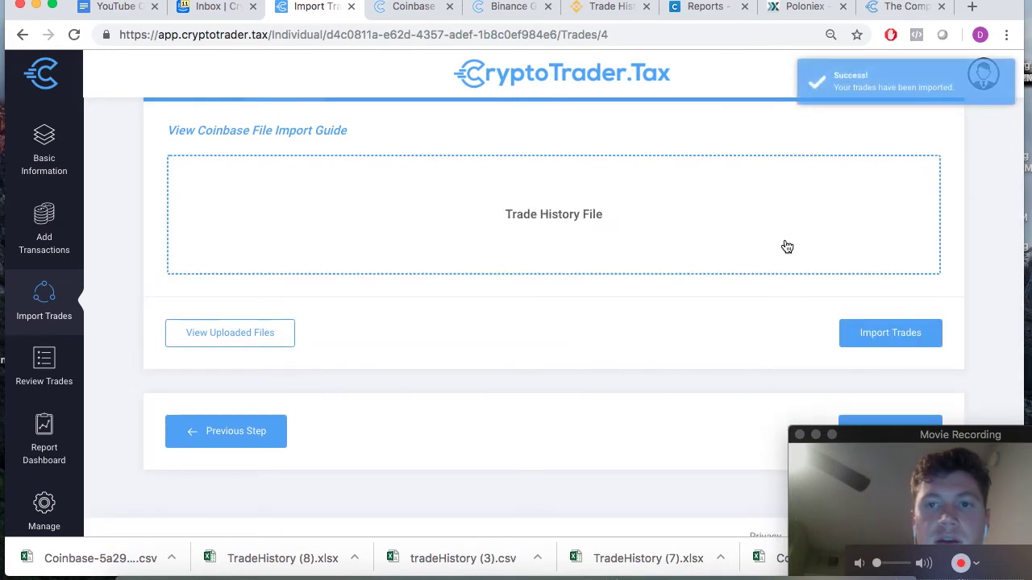
# - Check the list of already uploaded Coinbase files
pyautogui.scroll(3, 733, 150)
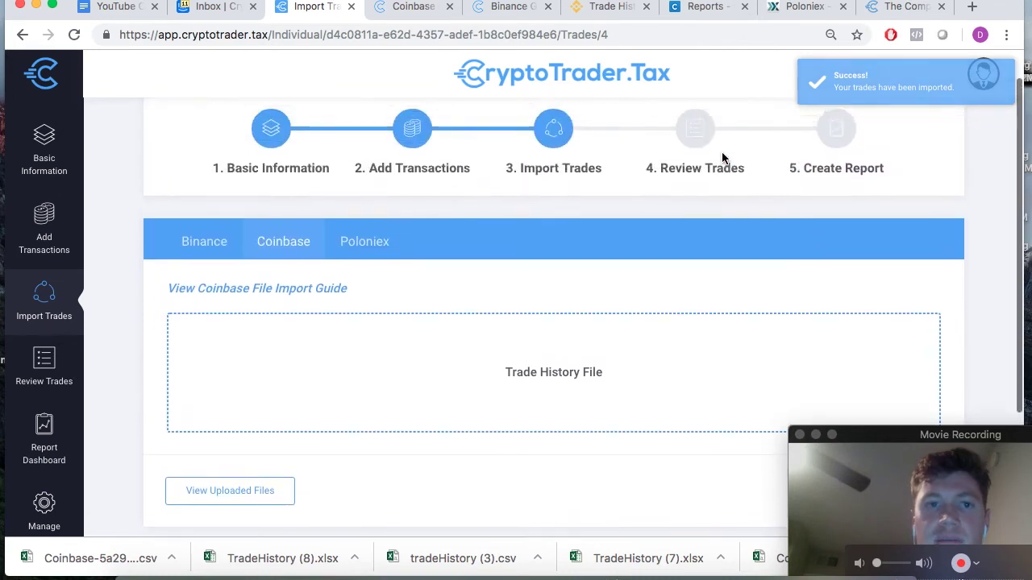
pyautogui.scroll(-1, 428, 305)
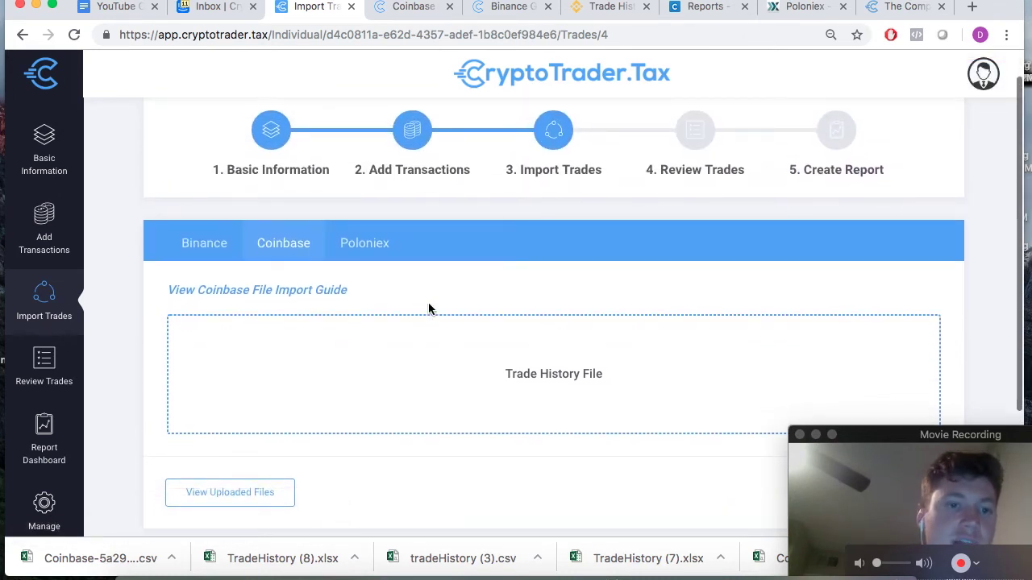
pyautogui.scroll(-2, 429, 306)
pyautogui.scroll(-1, 428, 309)
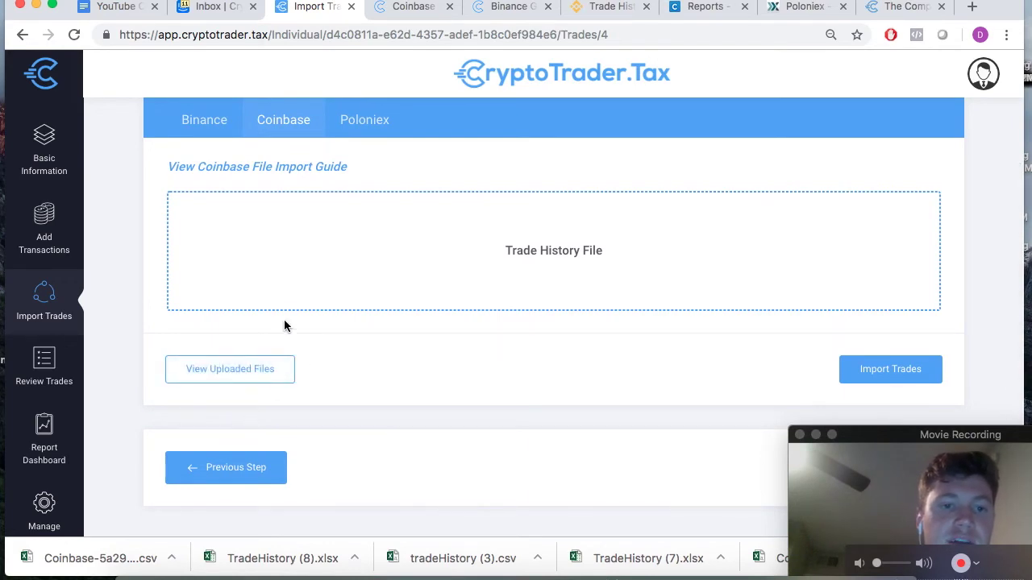
pyautogui.click(239, 379)
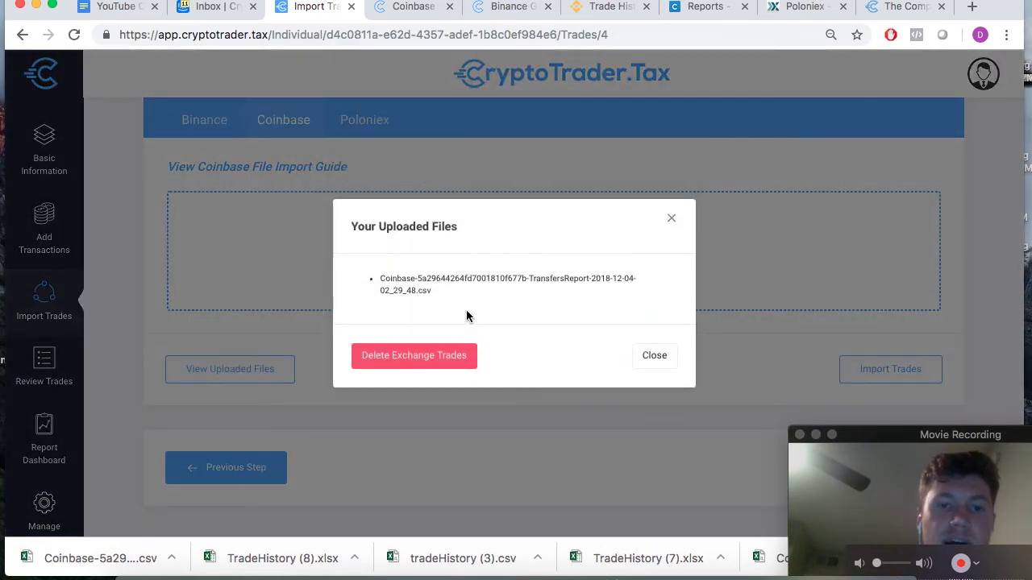
pyautogui.click(657, 357)
# - Check Binance's uploaded files list, then switch to the Poloniex import section
pyautogui.click(202, 131)
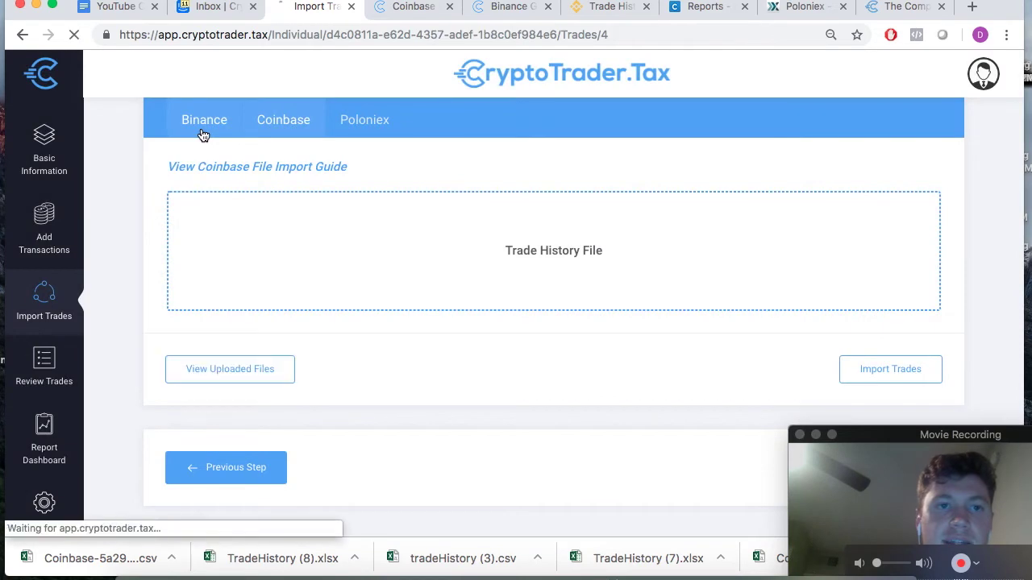
pyautogui.scroll(-3, 237, 410)
pyautogui.click(243, 392)
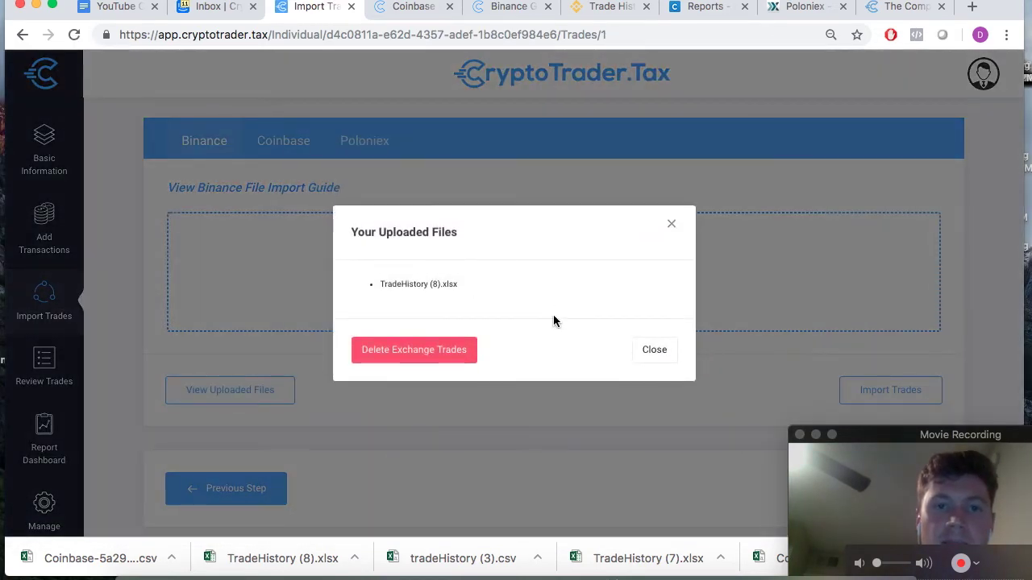
pyautogui.click(652, 355)
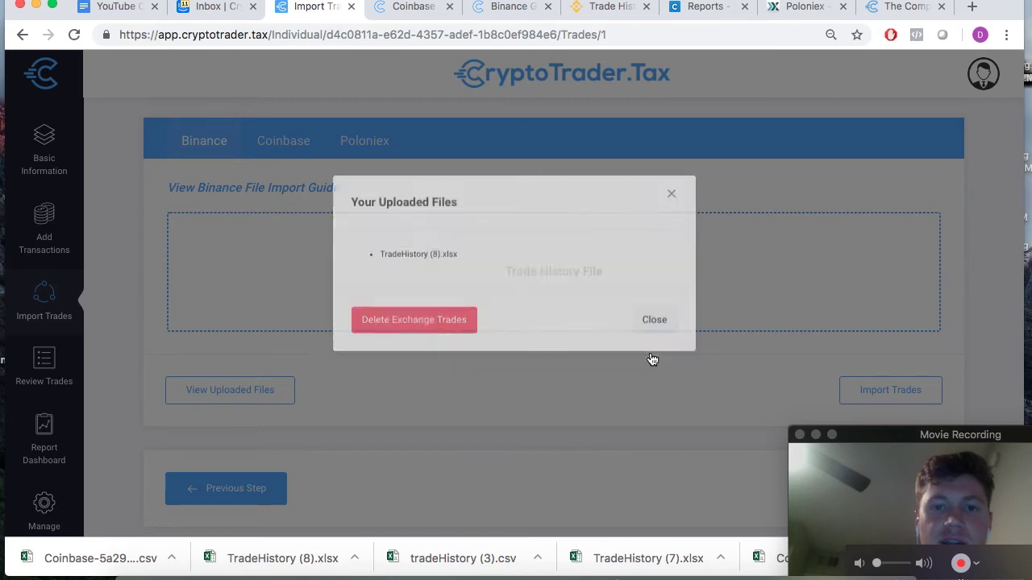
pyautogui.click(373, 143)
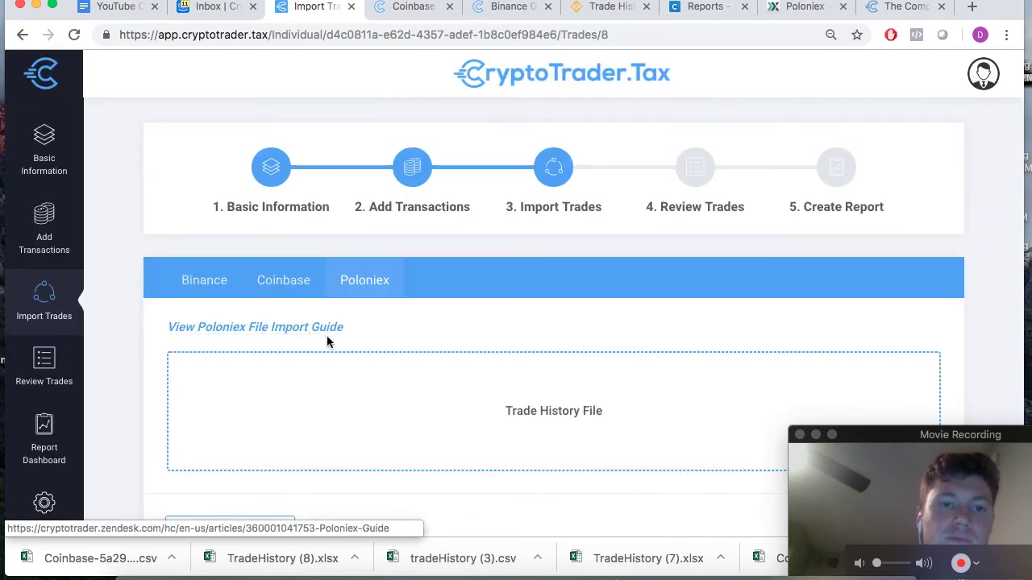
# - Open the Poloniex File Import Guide listing three steps for Complete Trade History
pyautogui.click(250, 330)
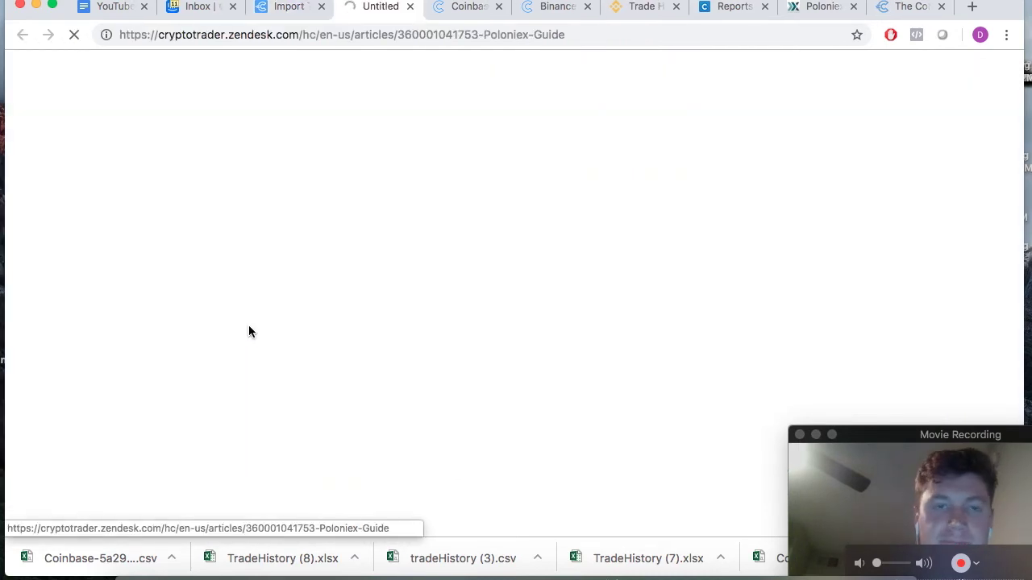
pyautogui.scroll(-3, 505, 226)
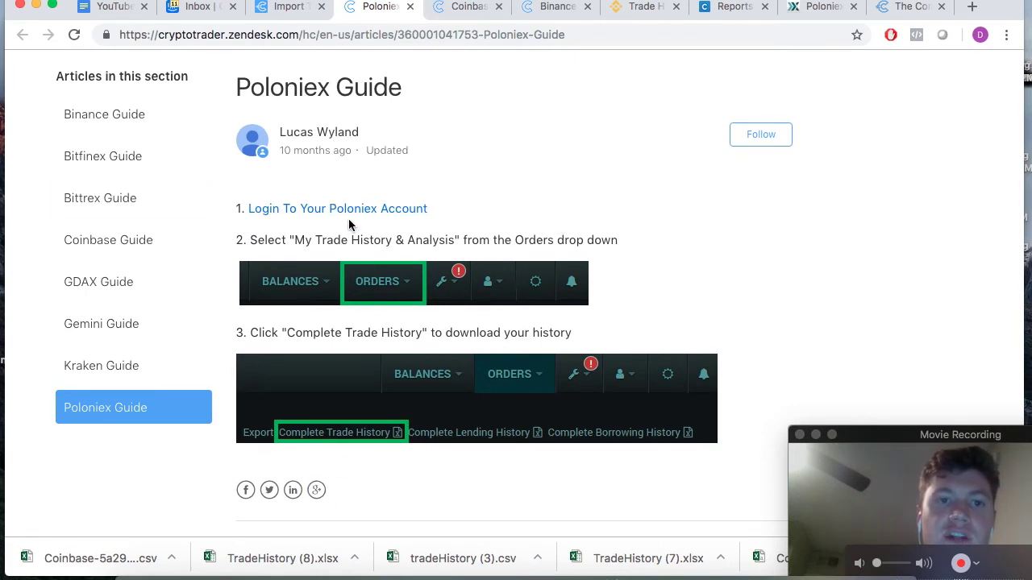
pyautogui.click(824, 7)
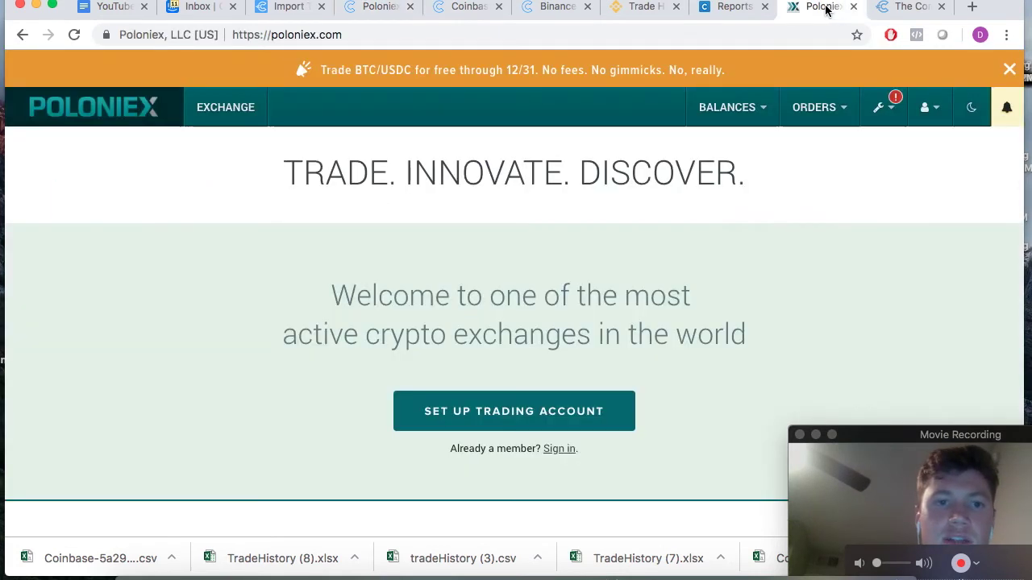
pyautogui.click(380, 10)
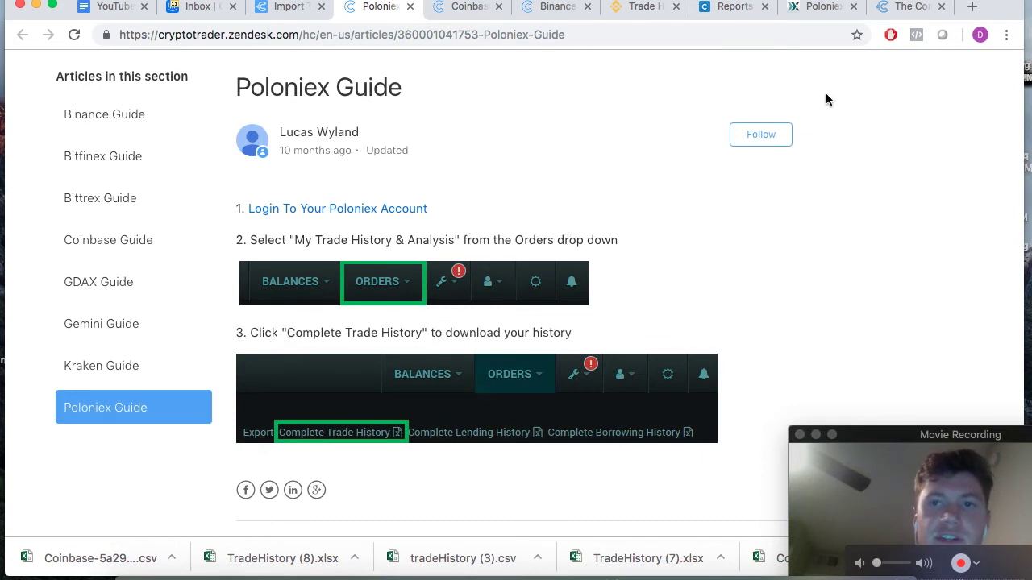
# - In Poloniex My Trade History & Analysis, start an export with history type Trade
pyautogui.click(821, 8)
pyautogui.moveTo(804, 106)
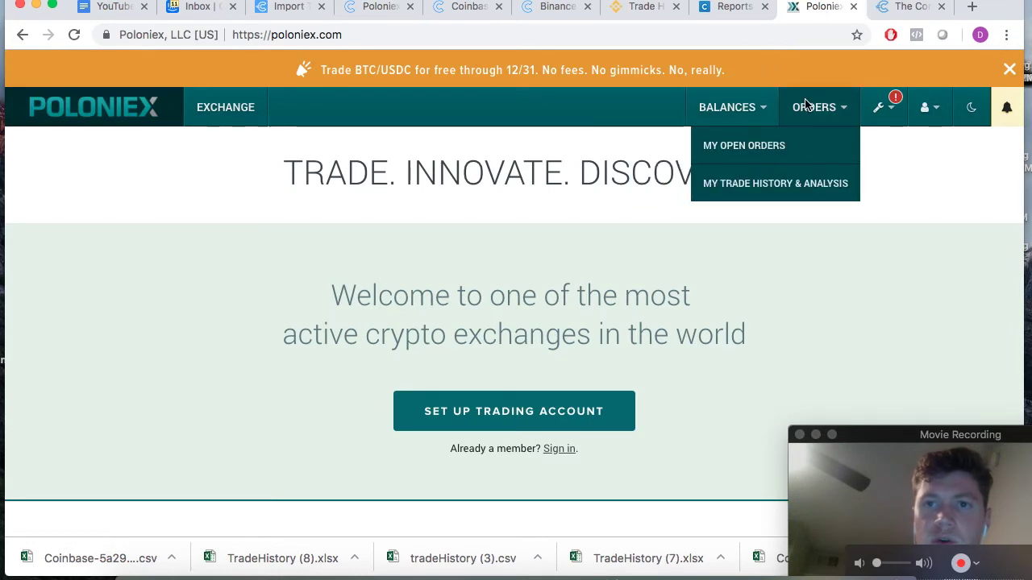
pyautogui.click(771, 184)
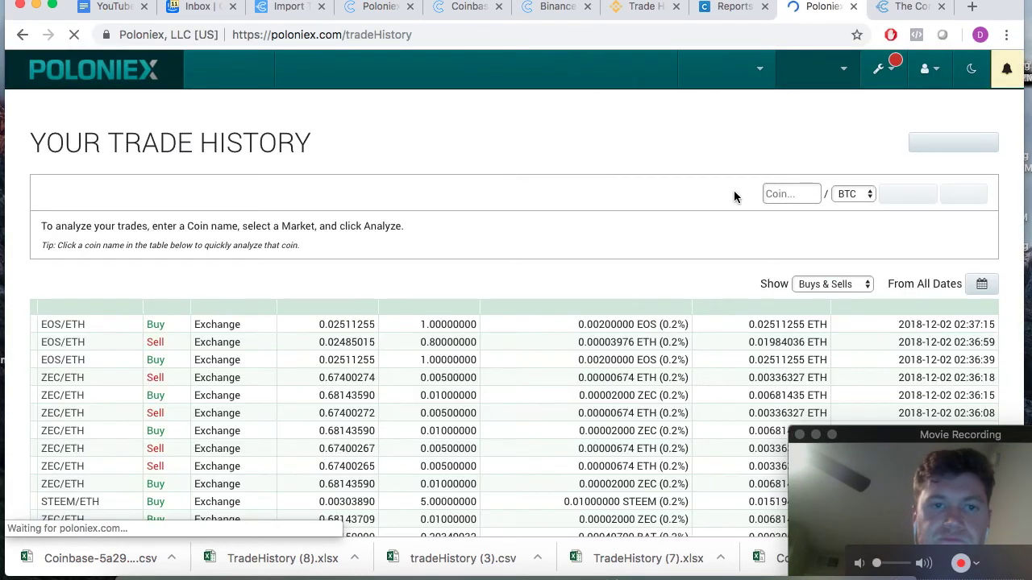
pyautogui.scroll(-4, 478, 208)
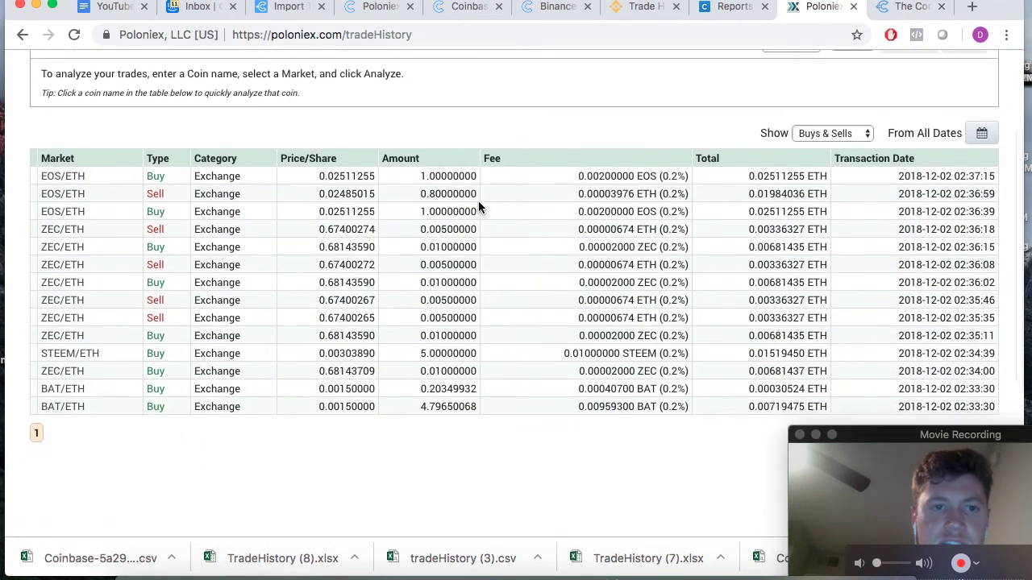
pyautogui.scroll(3, 478, 207)
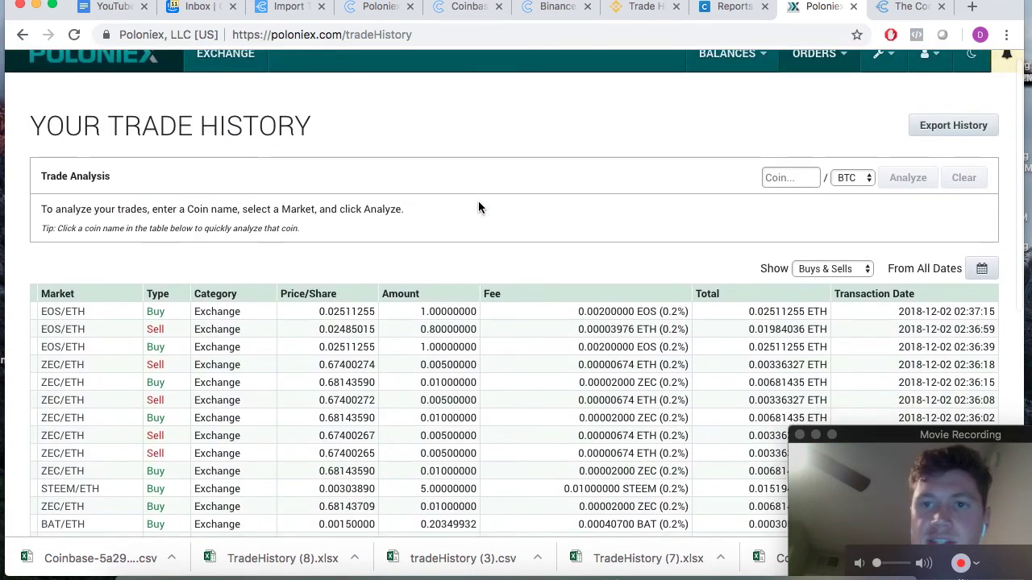
pyautogui.click(947, 127)
pyautogui.scroll(-2, 543, 270)
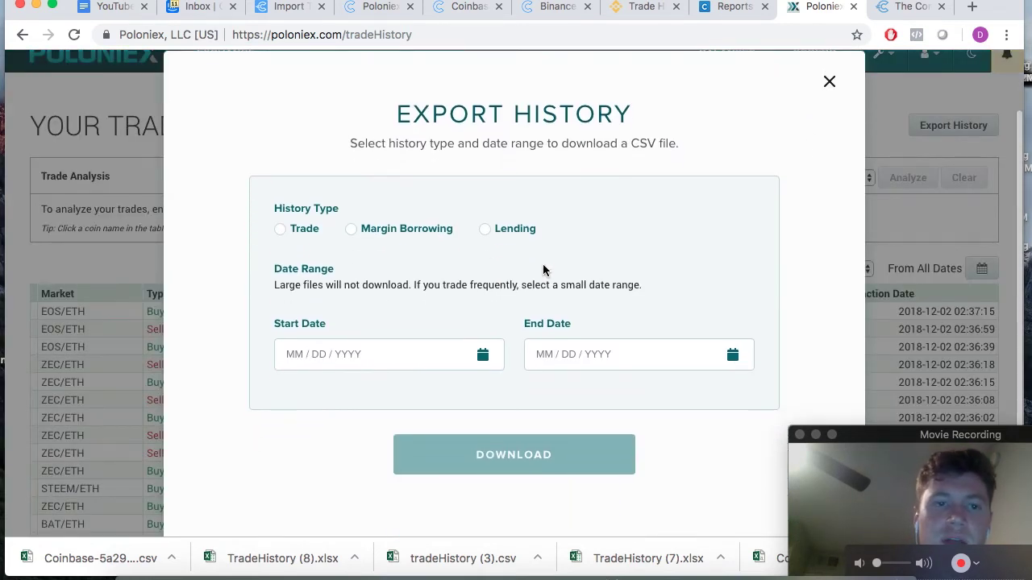
pyautogui.click(280, 230)
# - Set start date 09/03/2018 and end date 12/03/2018, and download tradeHistory (4).csv
pyautogui.click(356, 353)
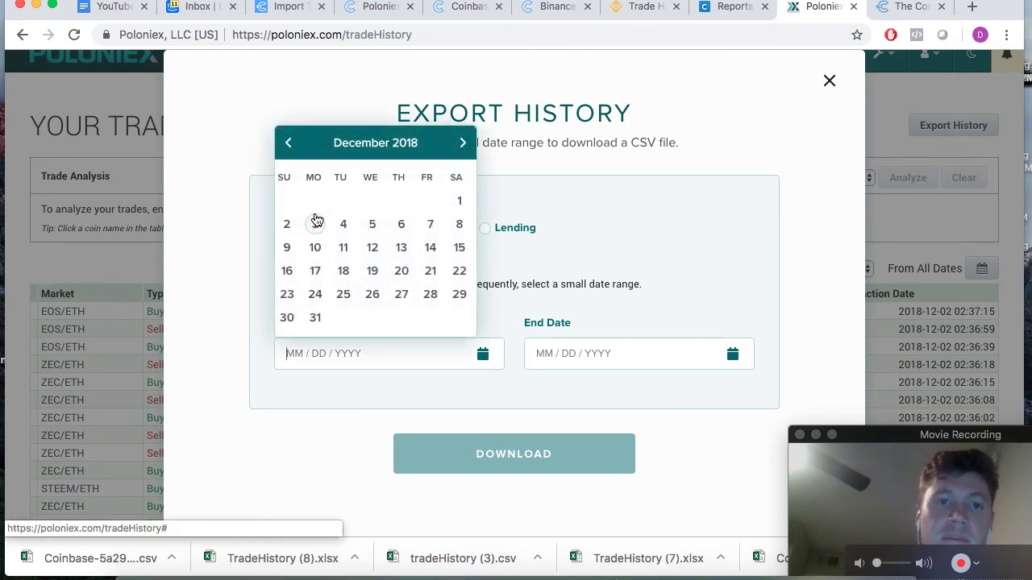
pyautogui.click(289, 144)
pyautogui.click(290, 145)
pyautogui.click(291, 146)
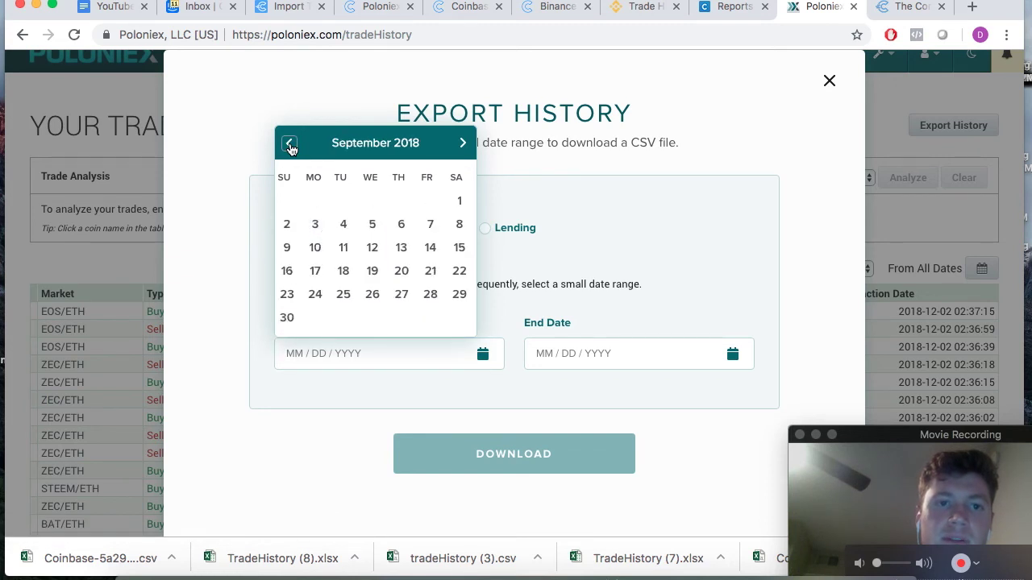
pyautogui.click(315, 226)
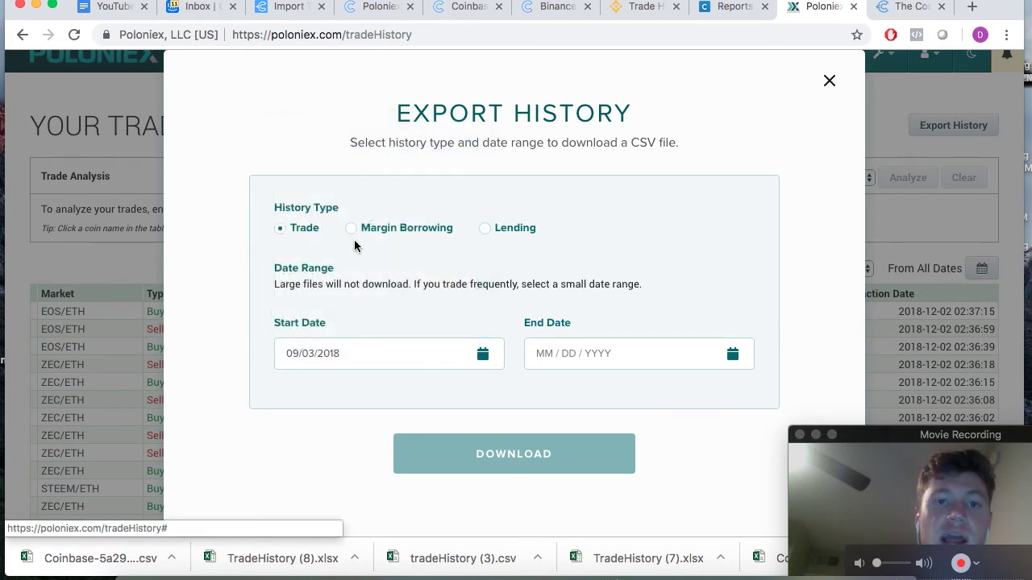
pyautogui.click(626, 359)
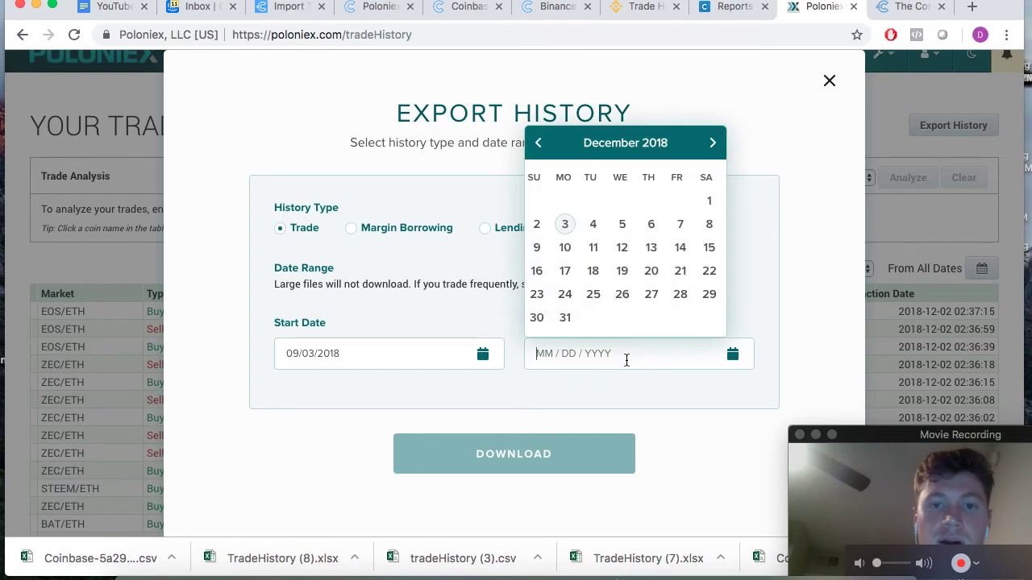
pyautogui.click(565, 226)
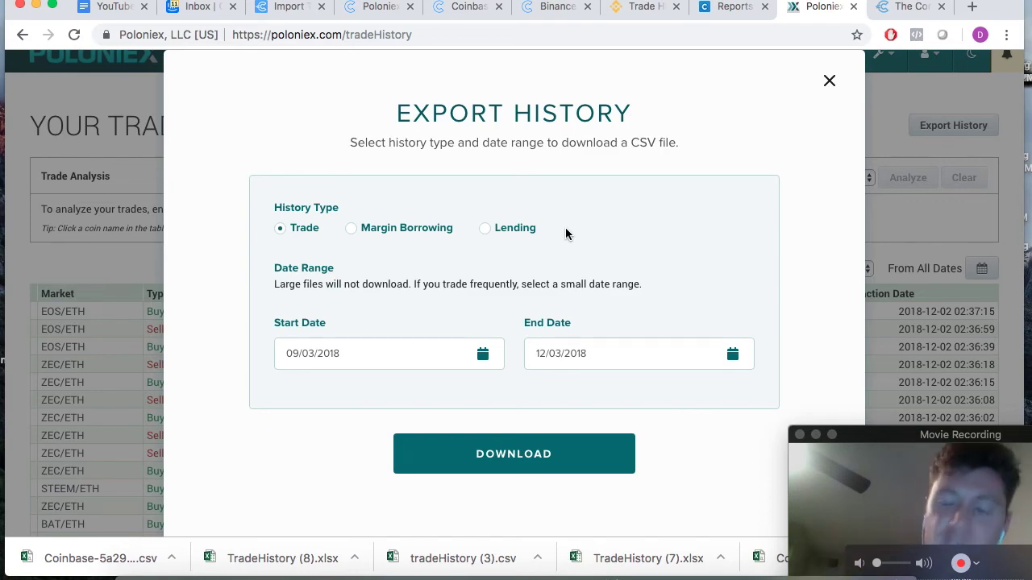
pyautogui.click(506, 453)
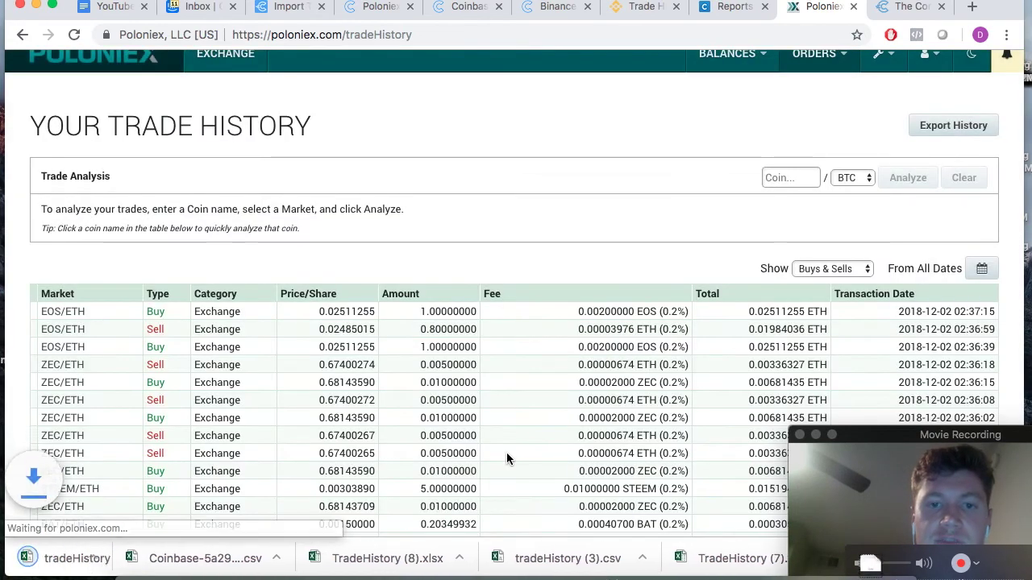
pyautogui.scroll(-2, 242, 428)
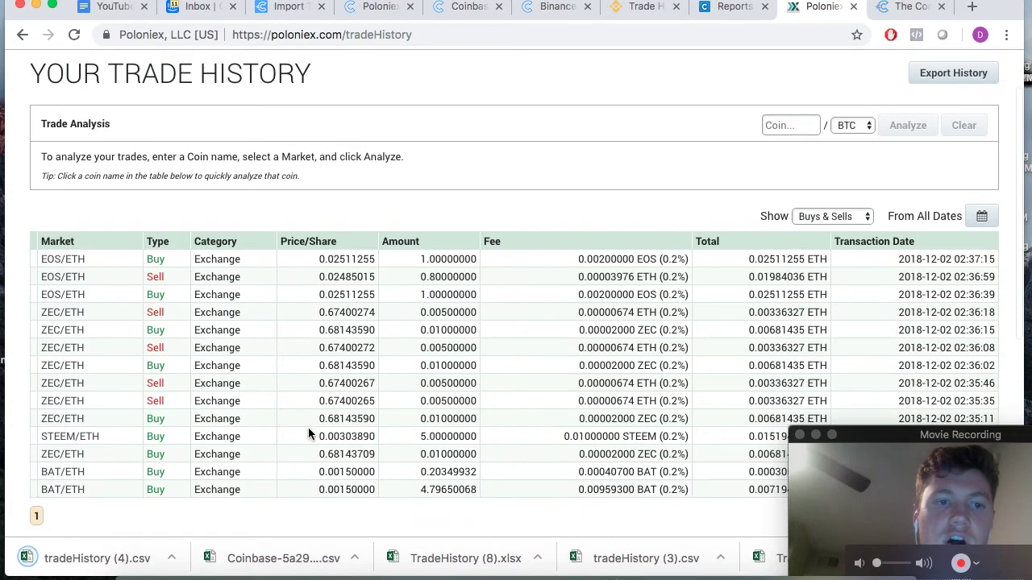
pyautogui.scroll(3, 421, 466)
pyautogui.scroll(-1, 420, 461)
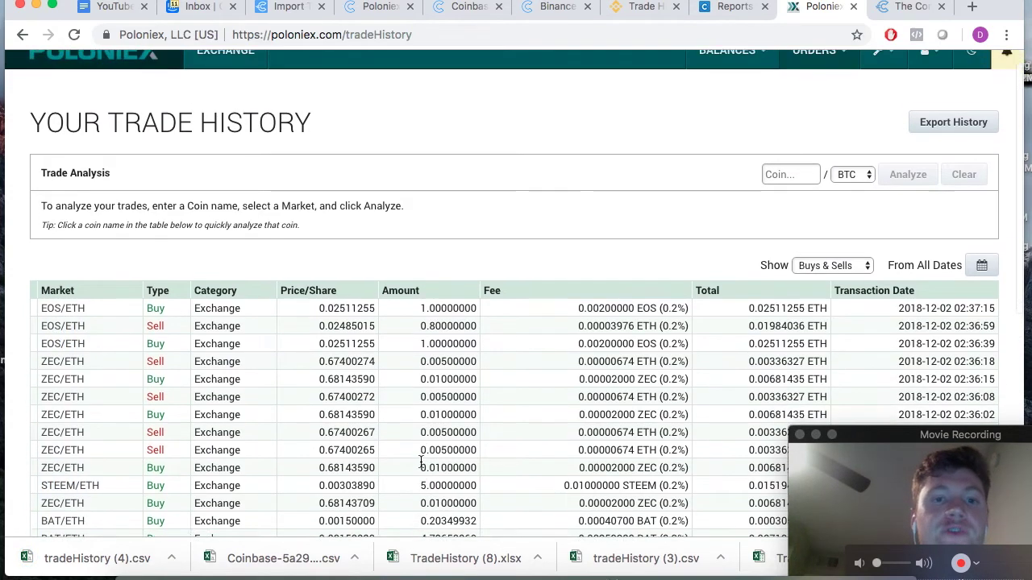
pyautogui.scroll(1, 420, 460)
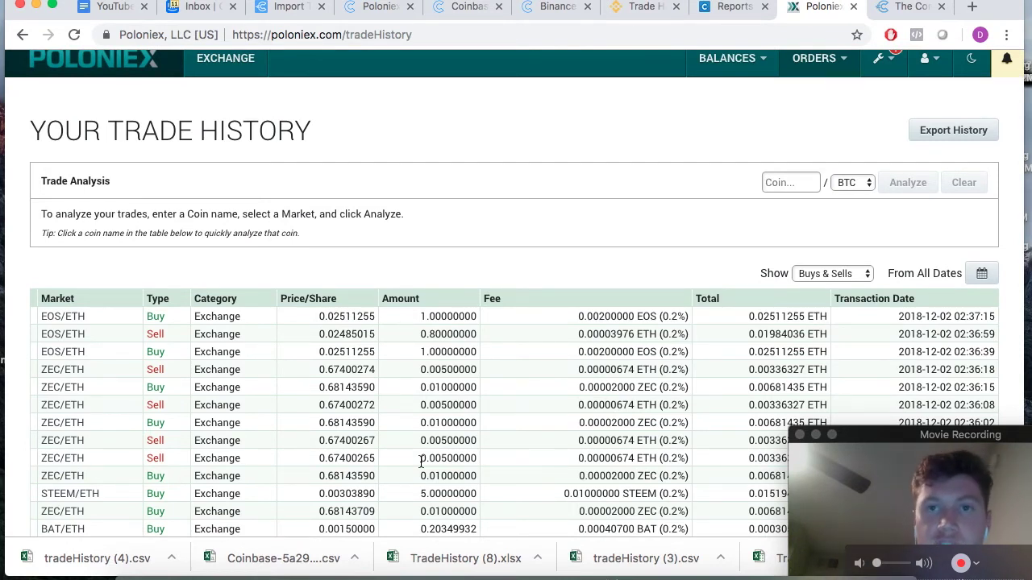
# - Upload tradeHistory (4).csv in the Poloniex section and import its trades
pyautogui.click(284, 10)
pyautogui.scroll(-1, 315, 370)
pyautogui.scroll(-2, 315, 369)
pyautogui.click(503, 362)
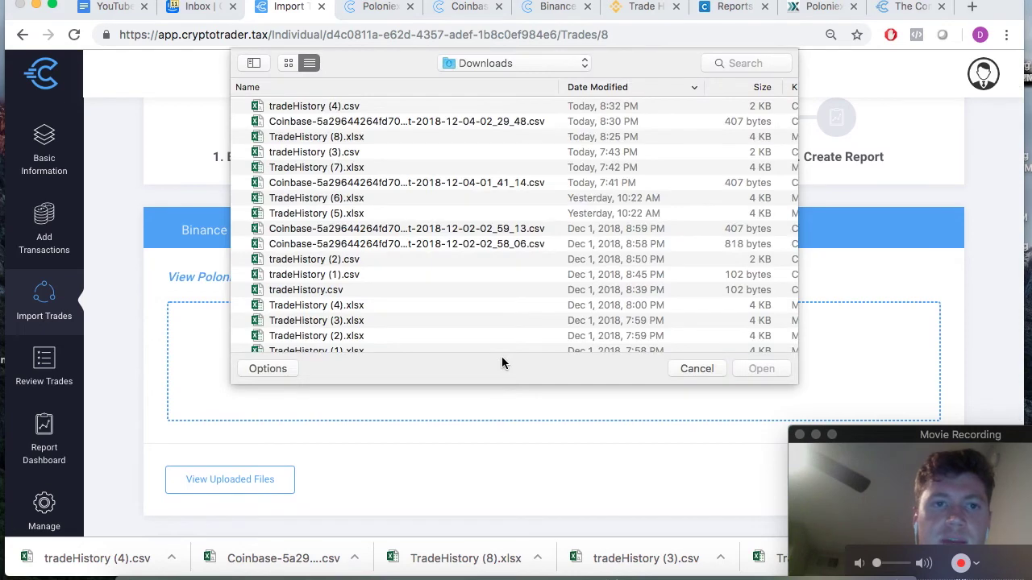
pyautogui.click(364, 108)
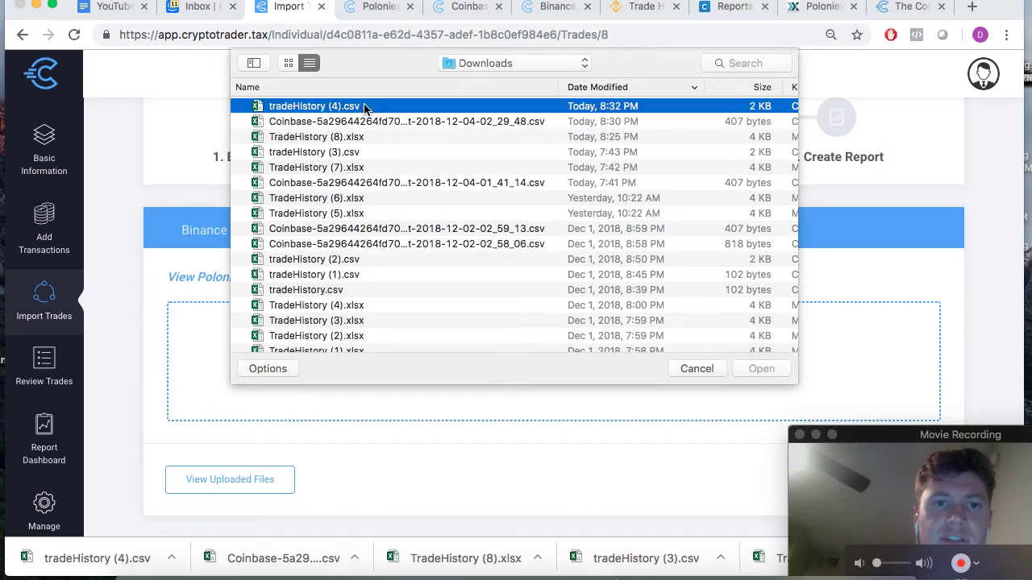
pyautogui.press('Return')
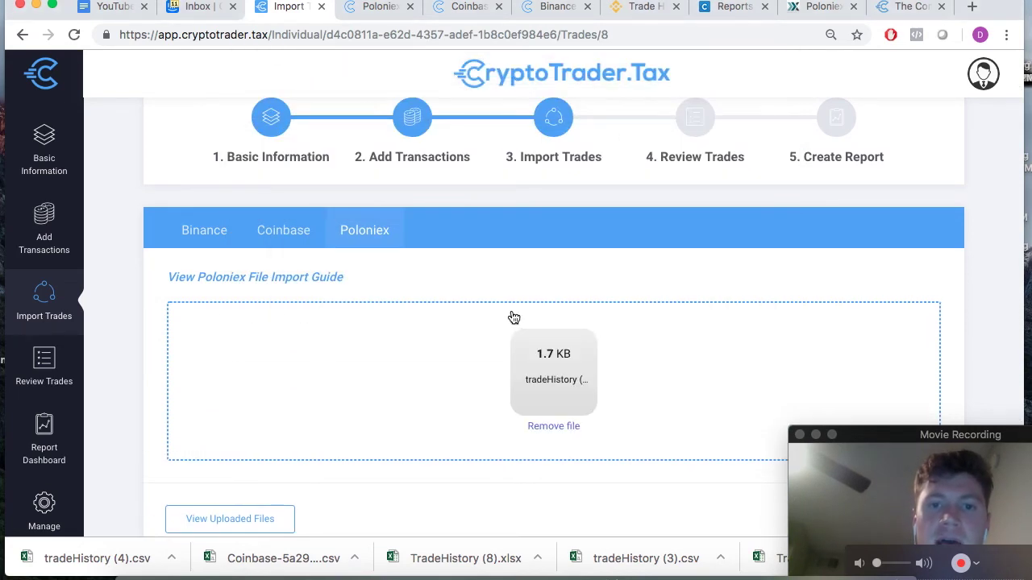
pyautogui.scroll(-5, 511, 316)
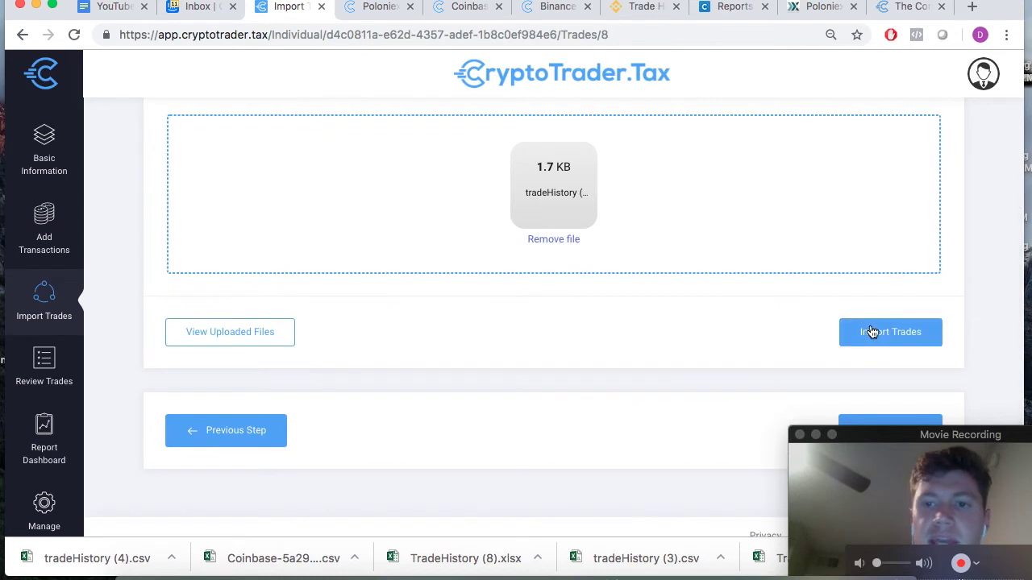
pyautogui.click(880, 334)
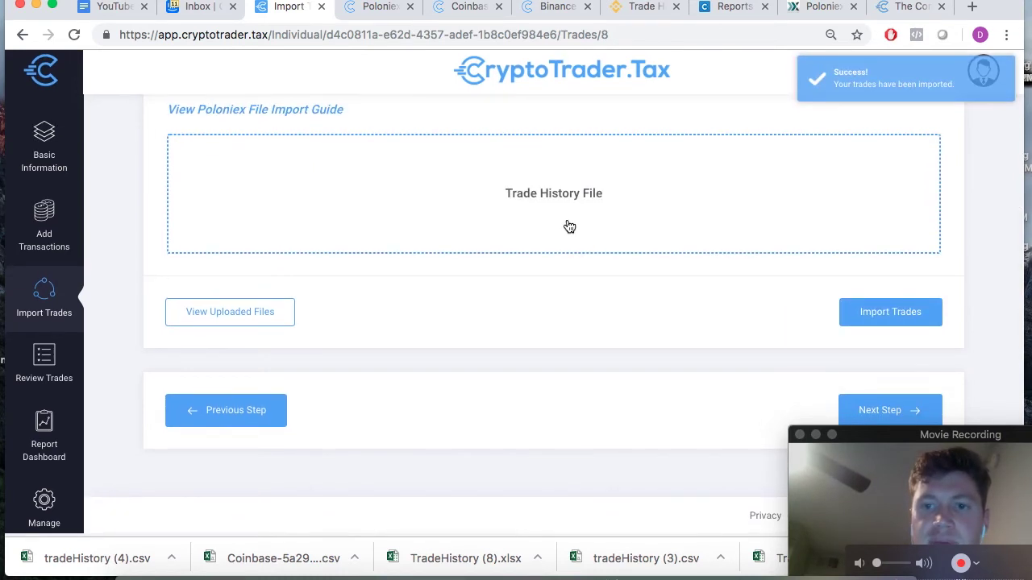
pyautogui.scroll(5, 567, 225)
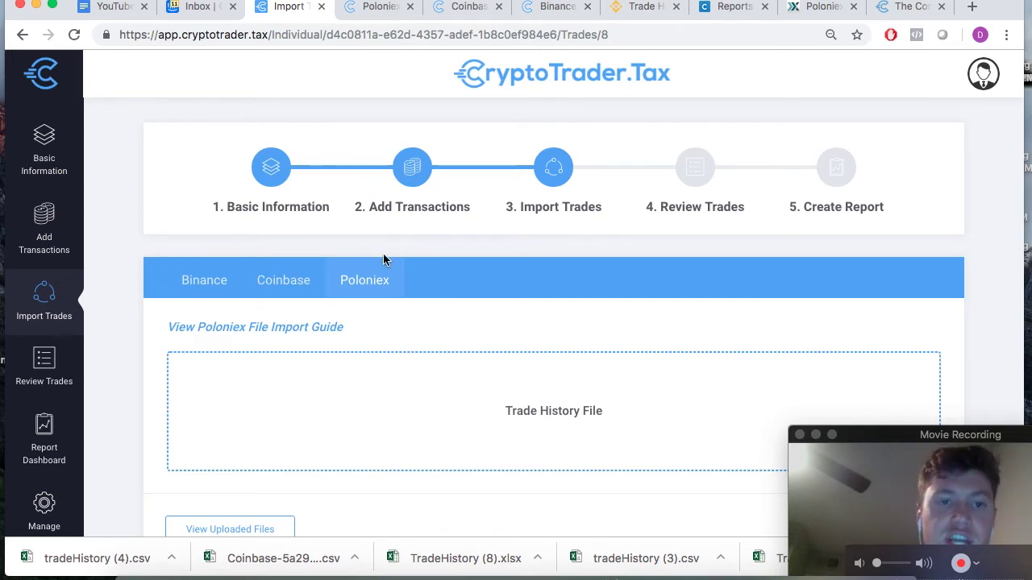
# - Check the Coinbase and Binance import sections, then continue to step 4, Review Trades
pyautogui.click(274, 286)
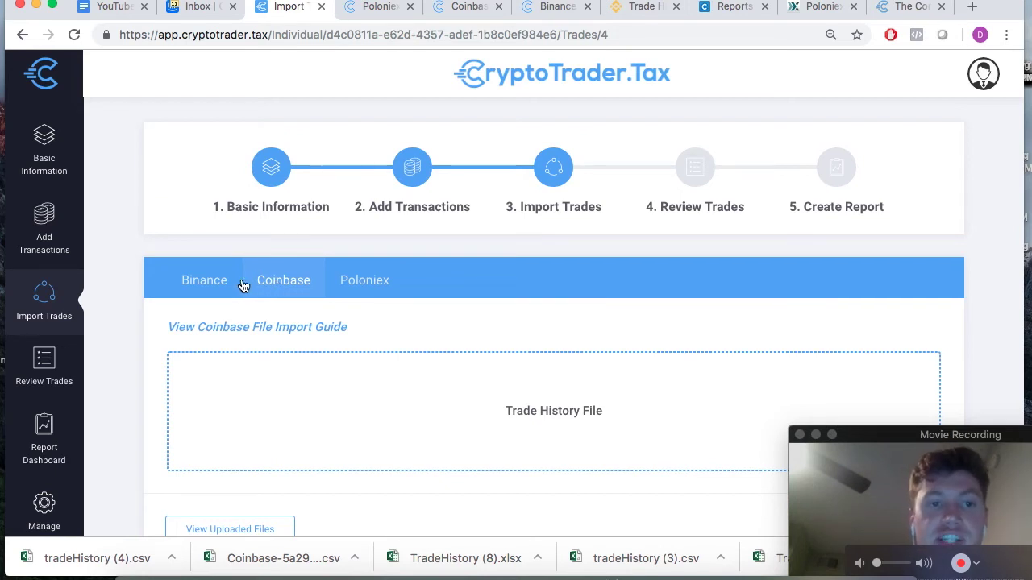
pyautogui.click(204, 281)
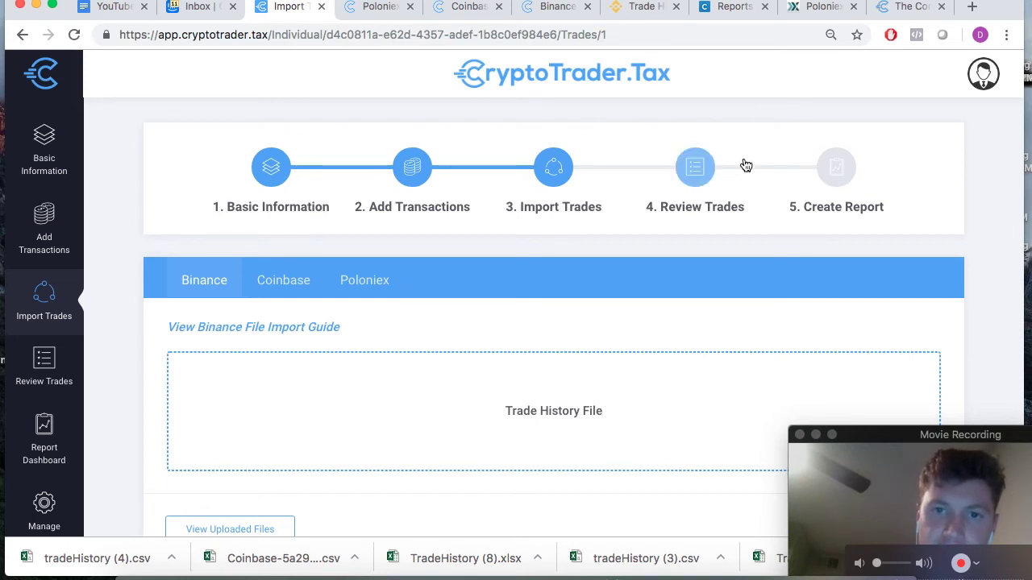
pyautogui.scroll(-5, 533, 315)
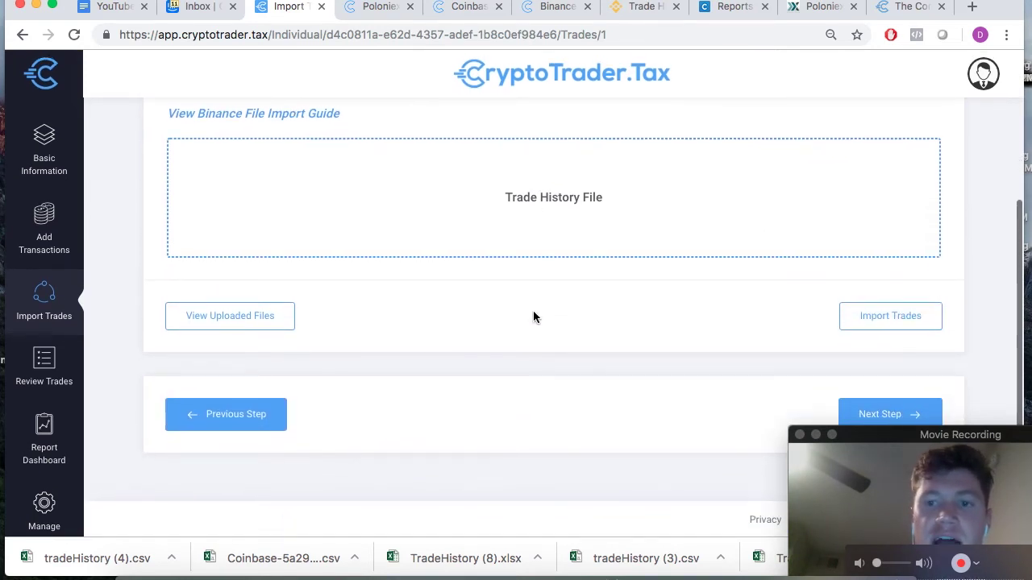
pyautogui.moveTo(877, 435); pyautogui.dragTo(877, 459)
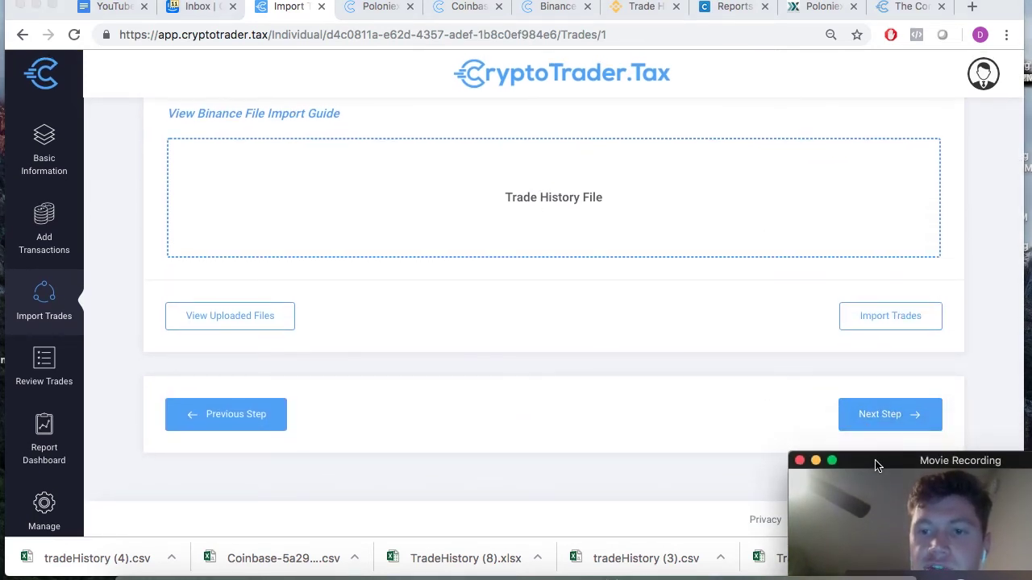
pyautogui.click(880, 416)
# - Scroll through the trade history table to check all 19 trades, ending with Poloniex ZEC-ETH and EOS-ETH
pyautogui.click(881, 416)
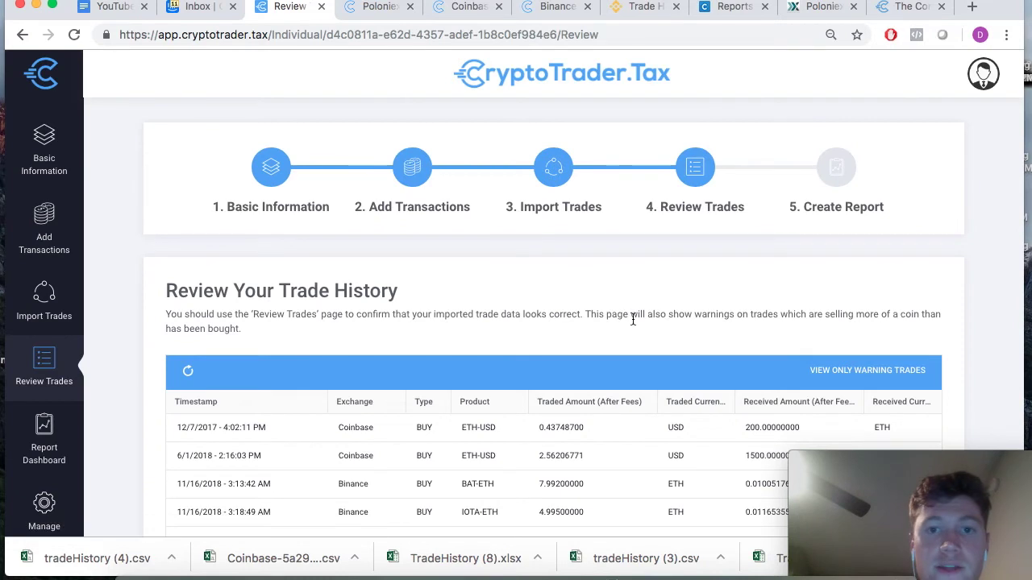
pyautogui.scroll(-1, 653, 335)
pyautogui.moveTo(879, 464); pyautogui.dragTo(945, 8)
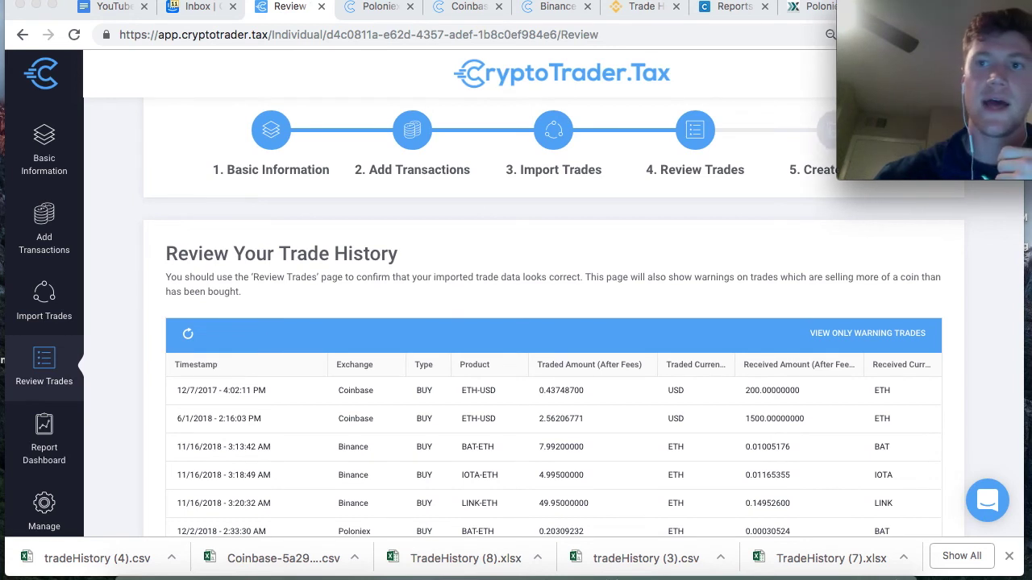
pyautogui.scroll(1, 627, 233)
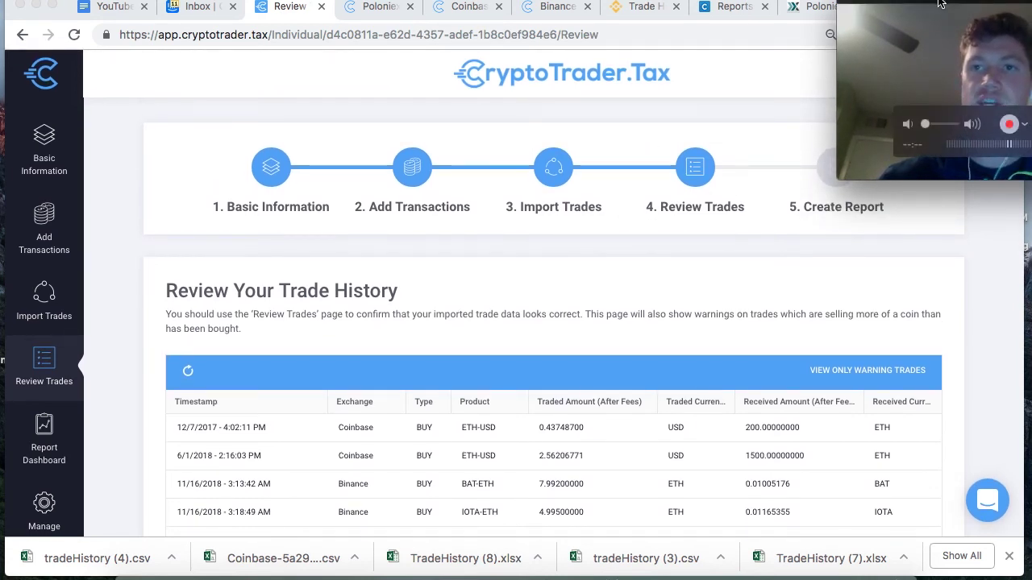
pyautogui.scroll(-3, 329, 325)
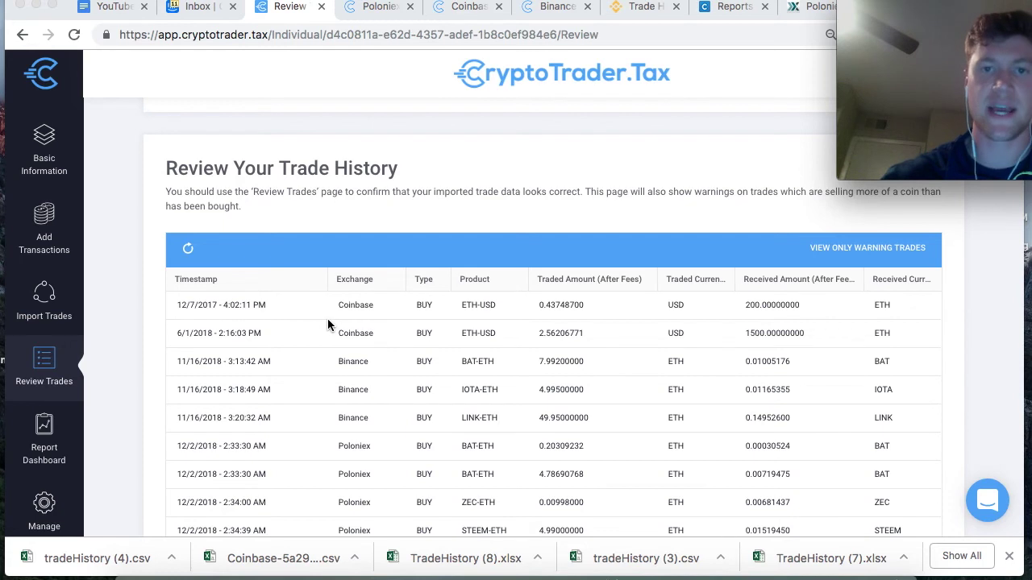
pyautogui.scroll(3, 327, 324)
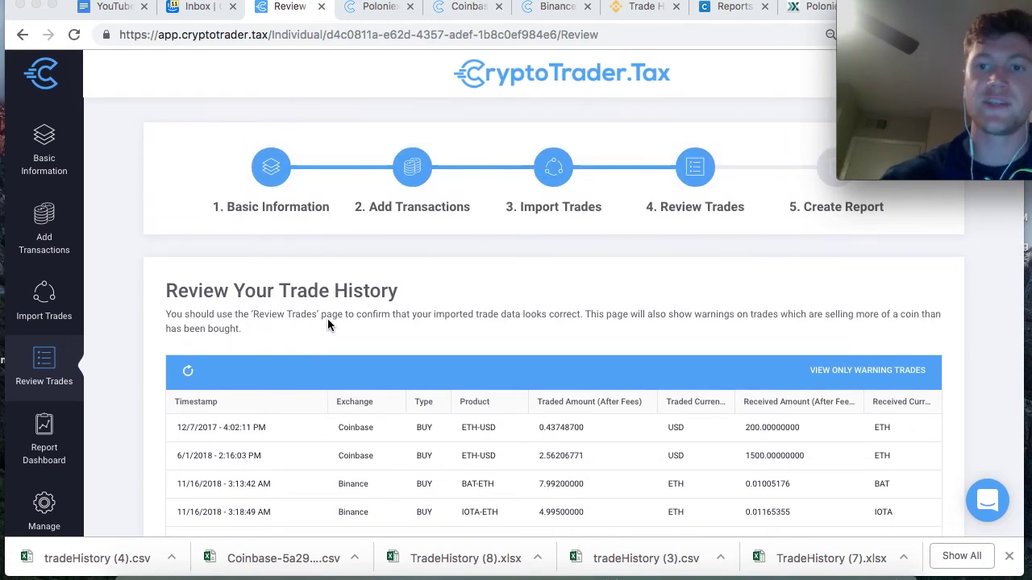
pyautogui.scroll(-2, 574, 366)
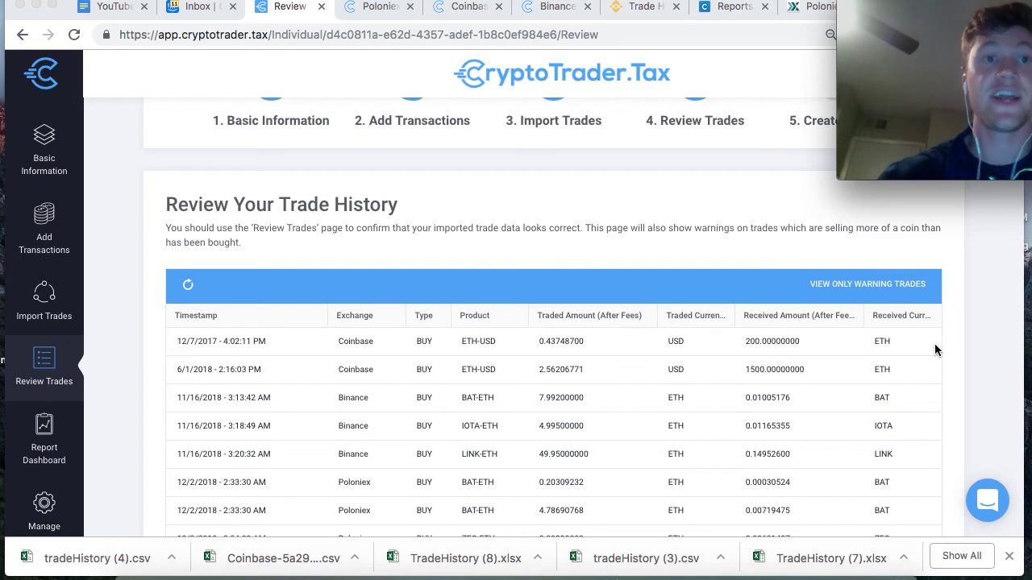
pyautogui.scroll(1, 386, 223)
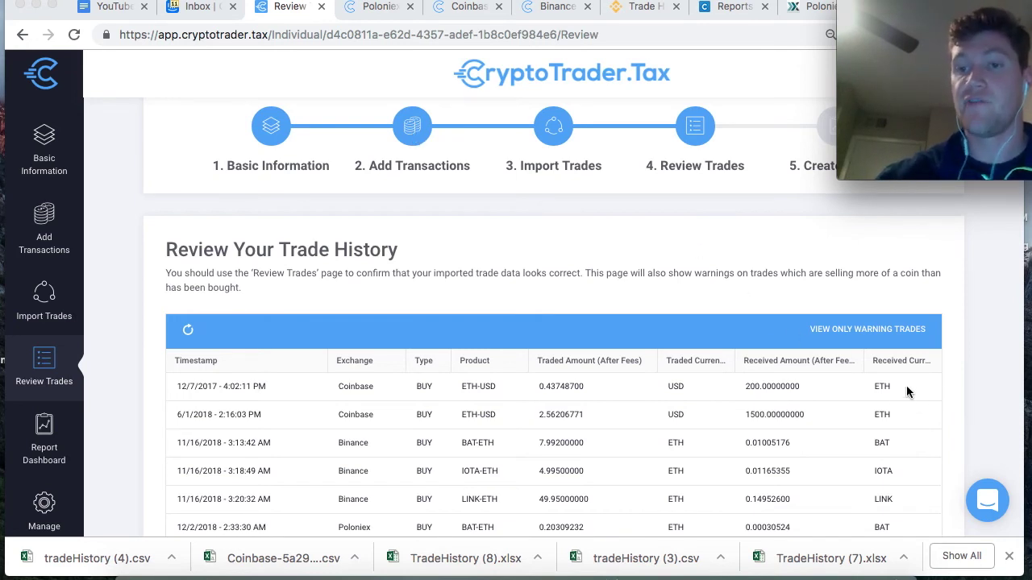
pyautogui.scroll(-3, 917, 395)
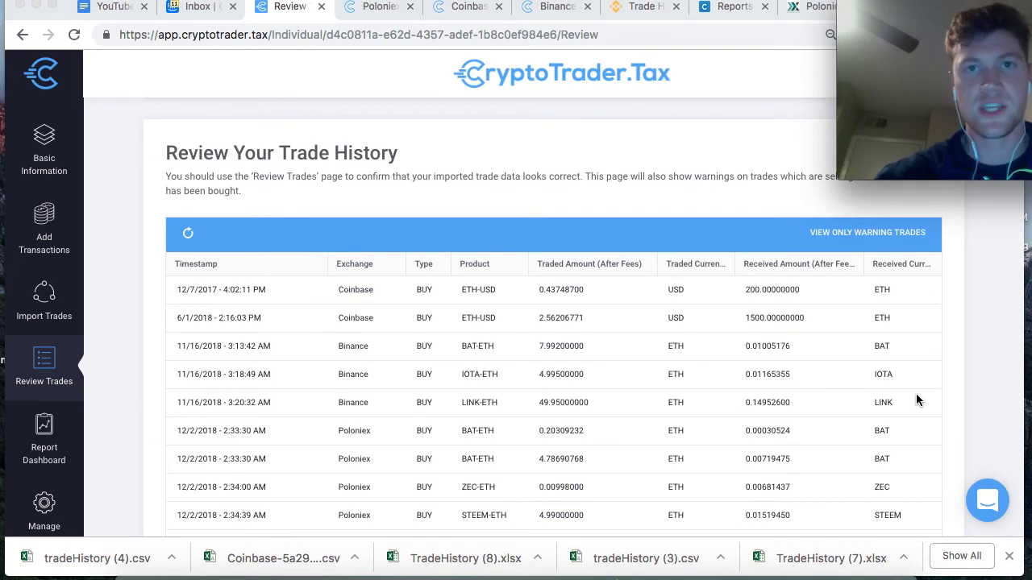
pyautogui.scroll(-2, 915, 400)
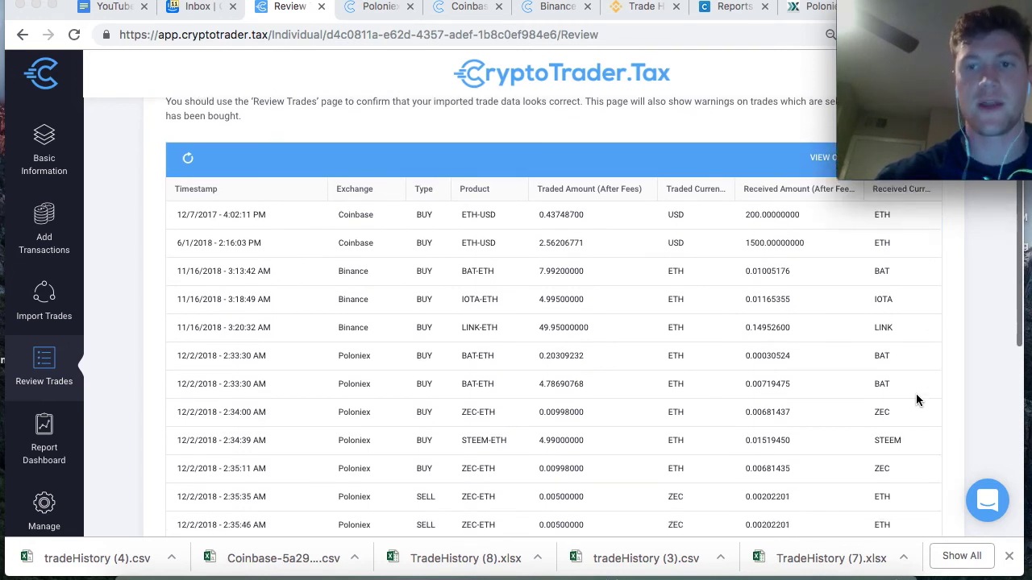
pyautogui.scroll(3, 916, 400)
pyautogui.scroll(2, 916, 400)
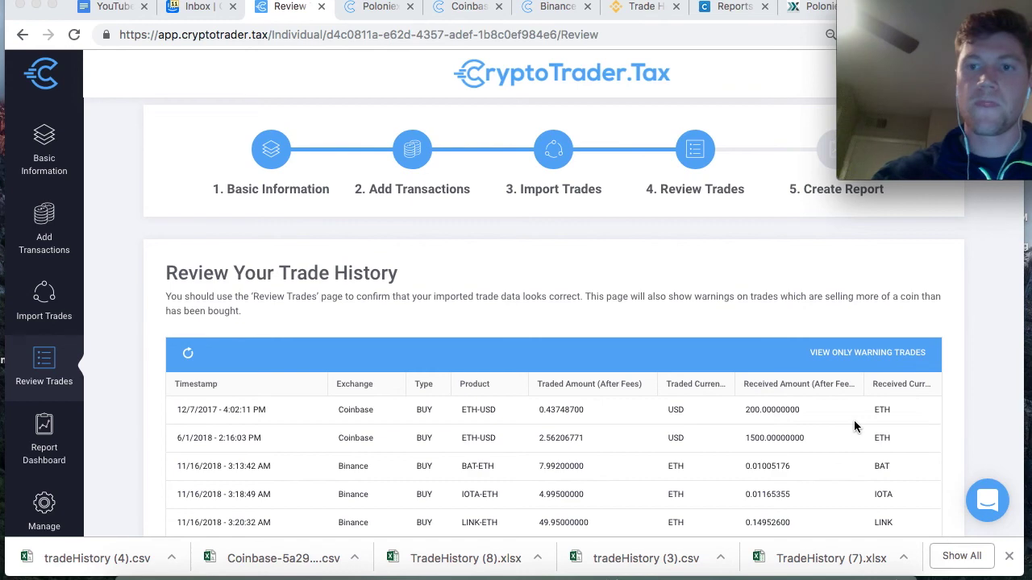
pyautogui.scroll(-1, 854, 420)
pyautogui.scroll(-1, 712, 386)
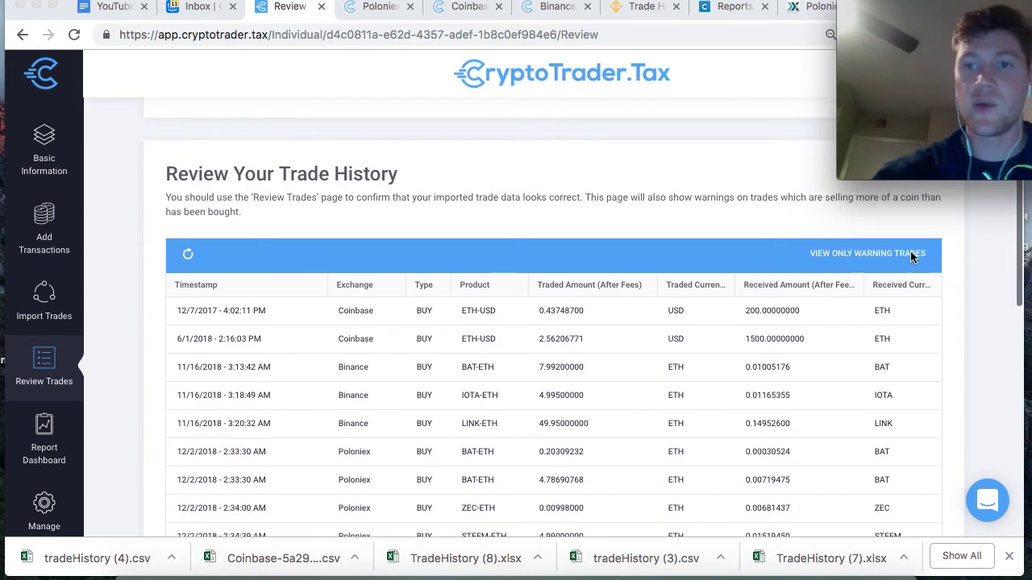
pyautogui.scroll(-5, 915, 325)
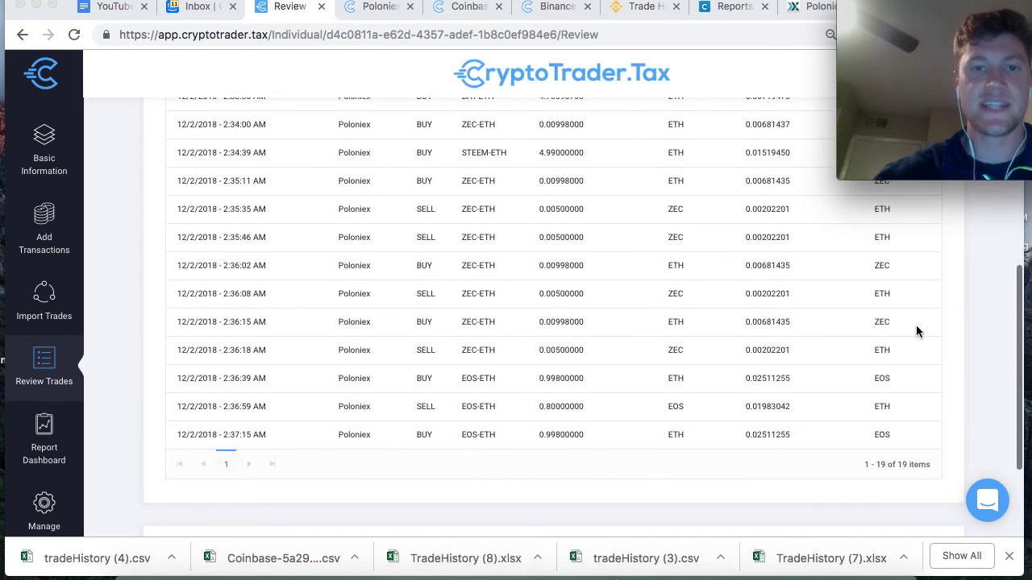
pyautogui.scroll(3, 916, 325)
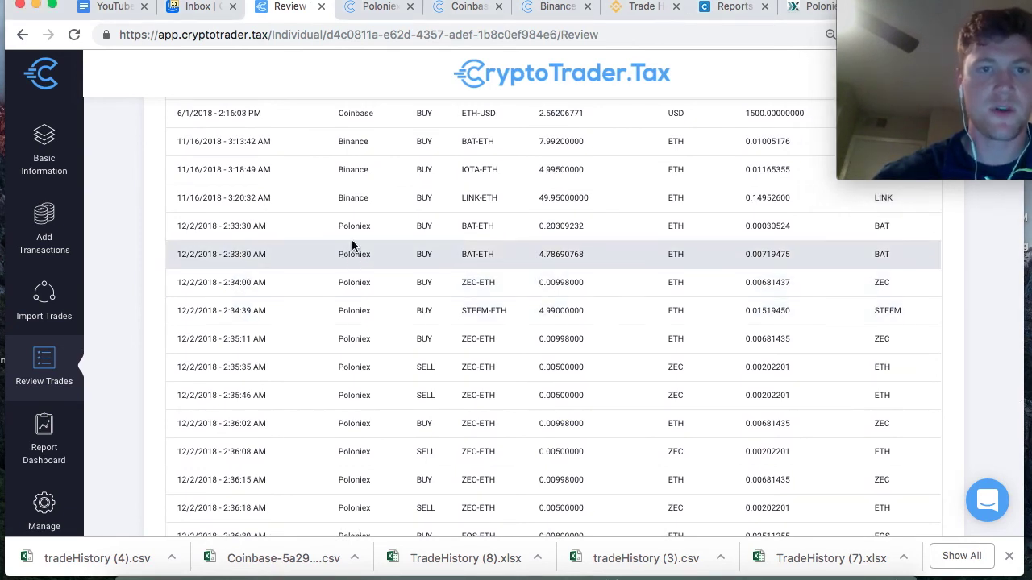
pyautogui.scroll(-5, 333, 440)
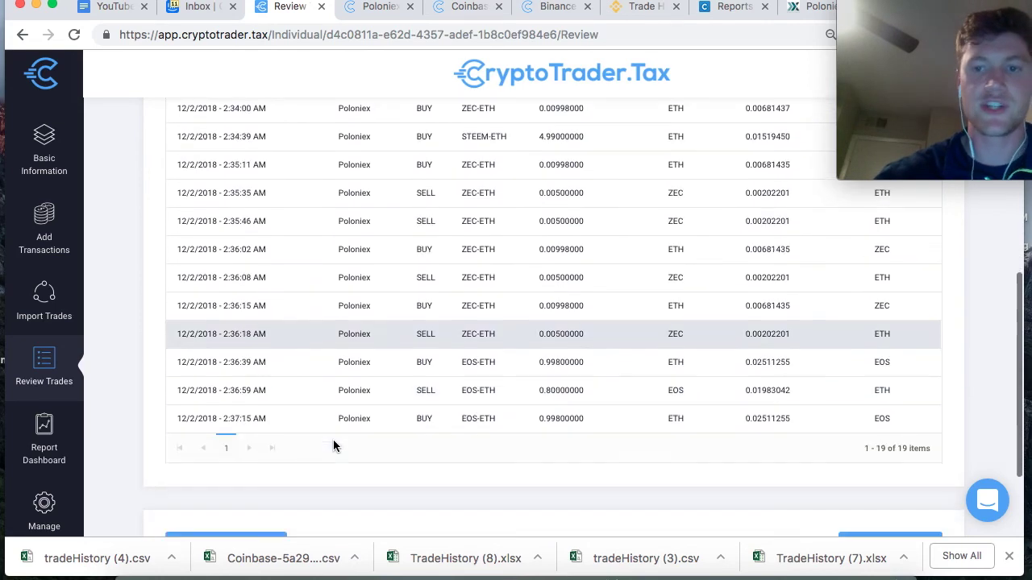
pyautogui.scroll(15, 333, 440)
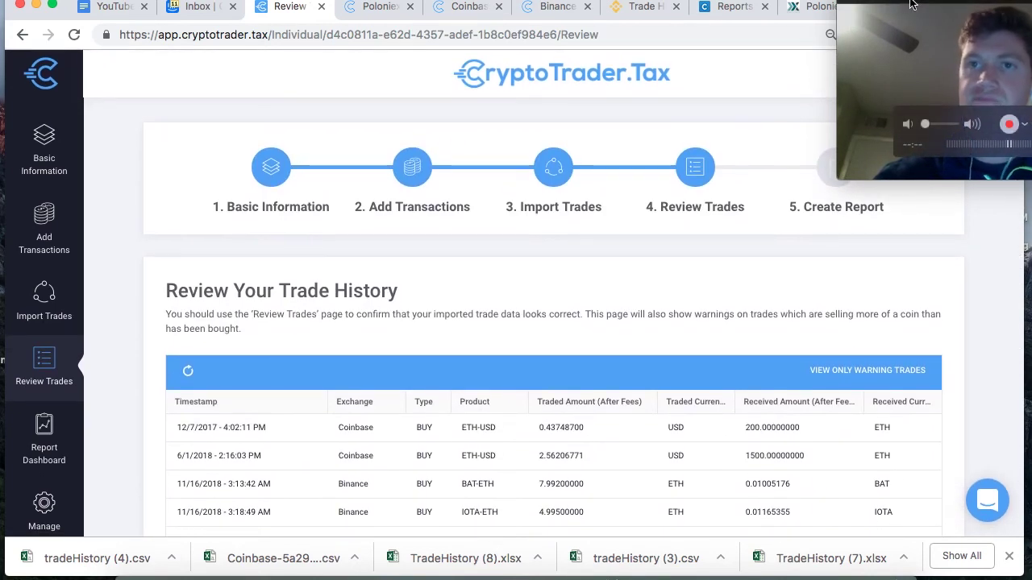
pyautogui.moveTo(914, 15); pyautogui.dragTo(818, 513)
pyautogui.scroll(-2, 812, 375)
pyautogui.scroll(-10, 812, 369)
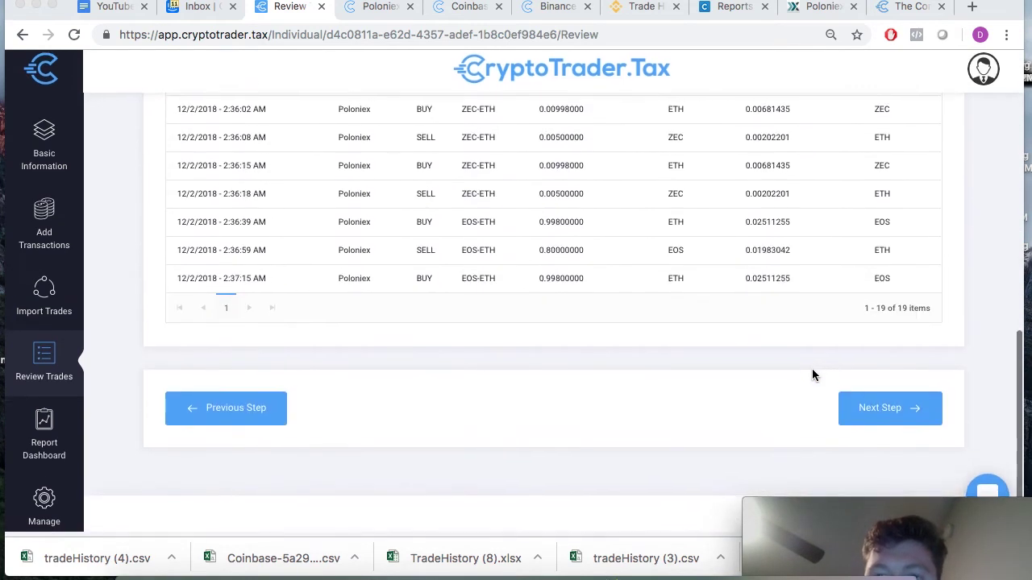
pyautogui.scroll(12, 877, 387)
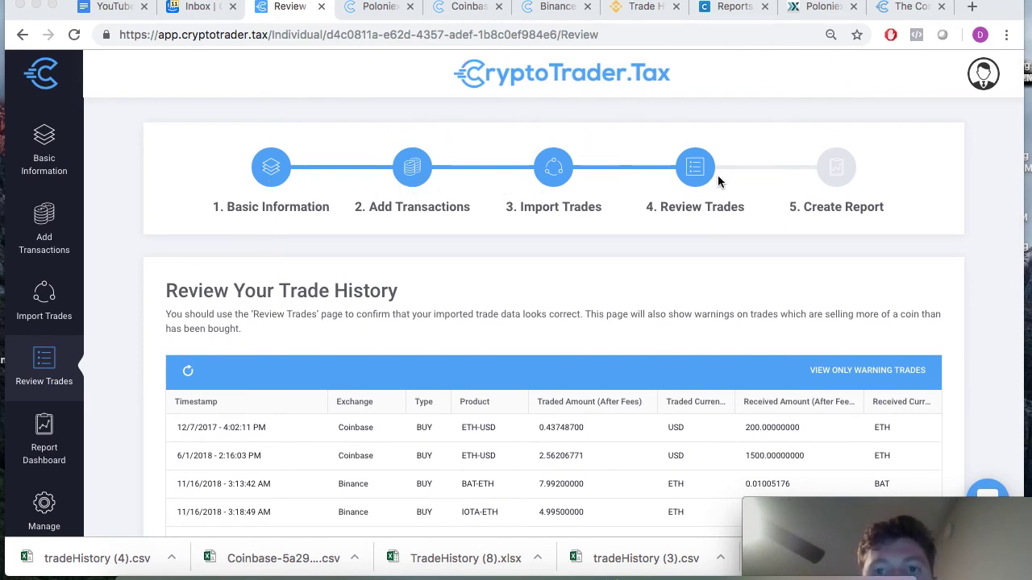
pyautogui.scroll(-2, 713, 205)
pyautogui.scroll(2, 713, 208)
pyautogui.scroll(-1, 713, 211)
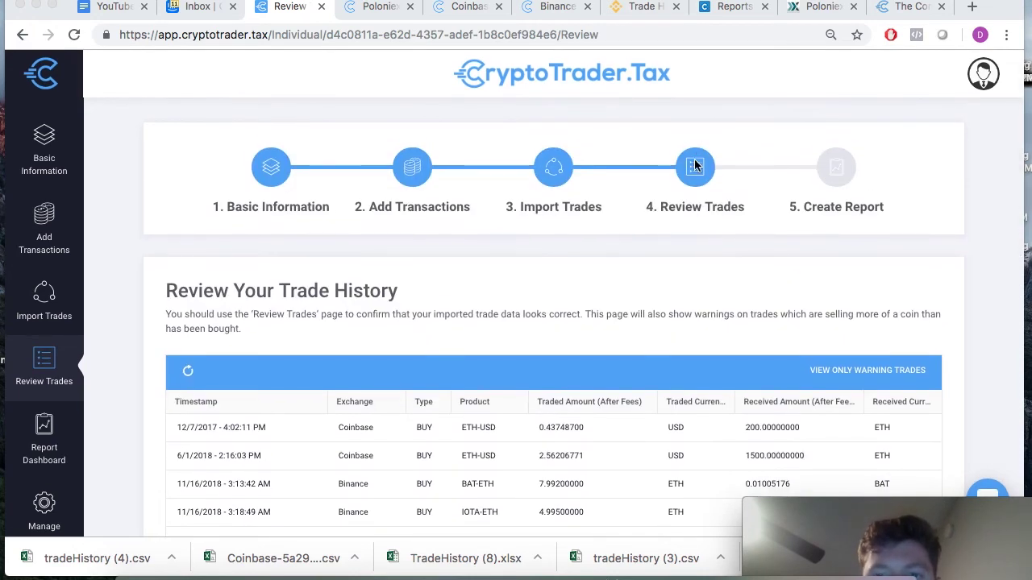
pyautogui.scroll(-8, 857, 193)
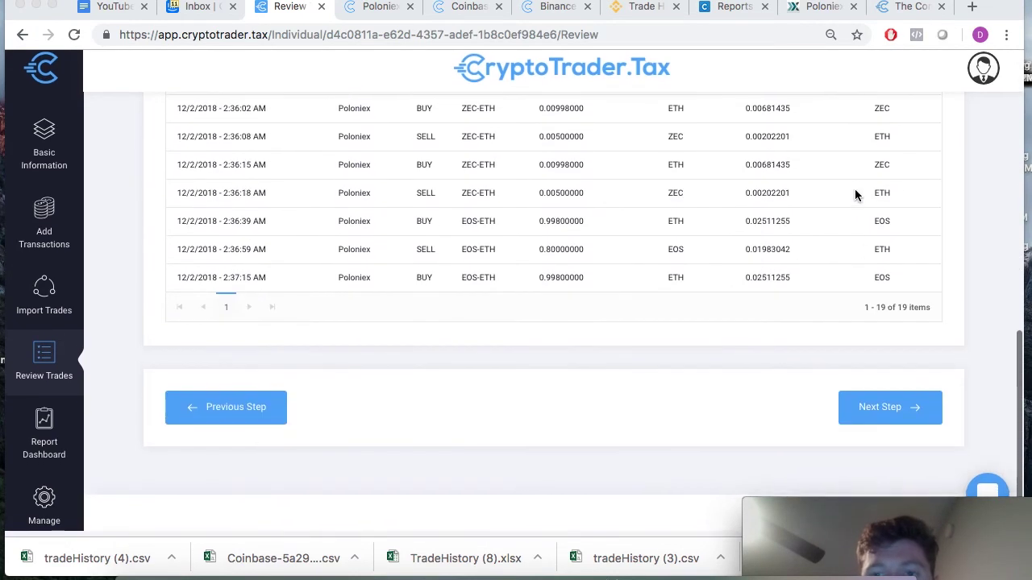
# - Open the Report Dashboard and check the completed 2018 (18 trades) and 2017 (1 trade) seasons
pyautogui.click(891, 414)
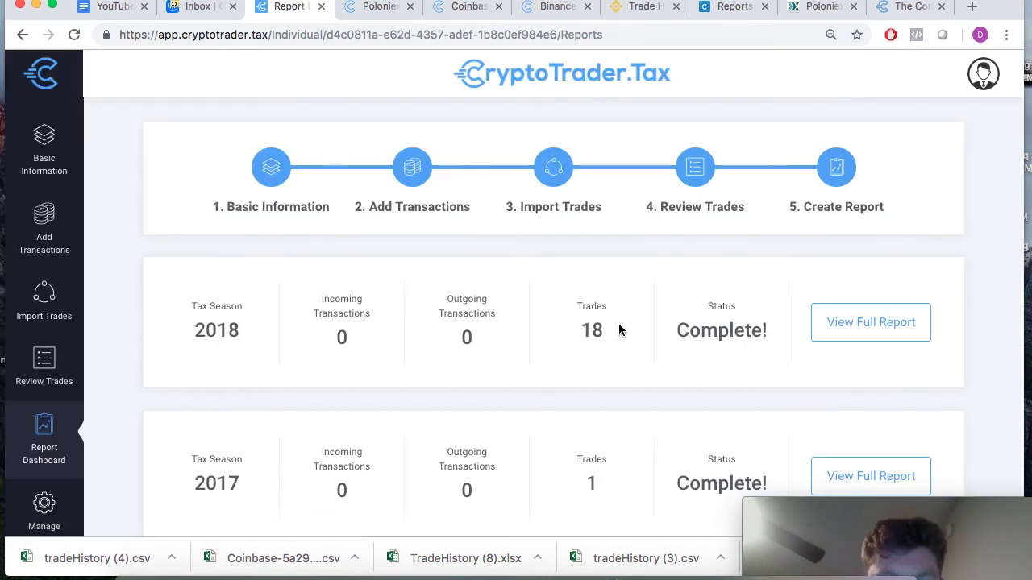
pyautogui.scroll(-3, 619, 330)
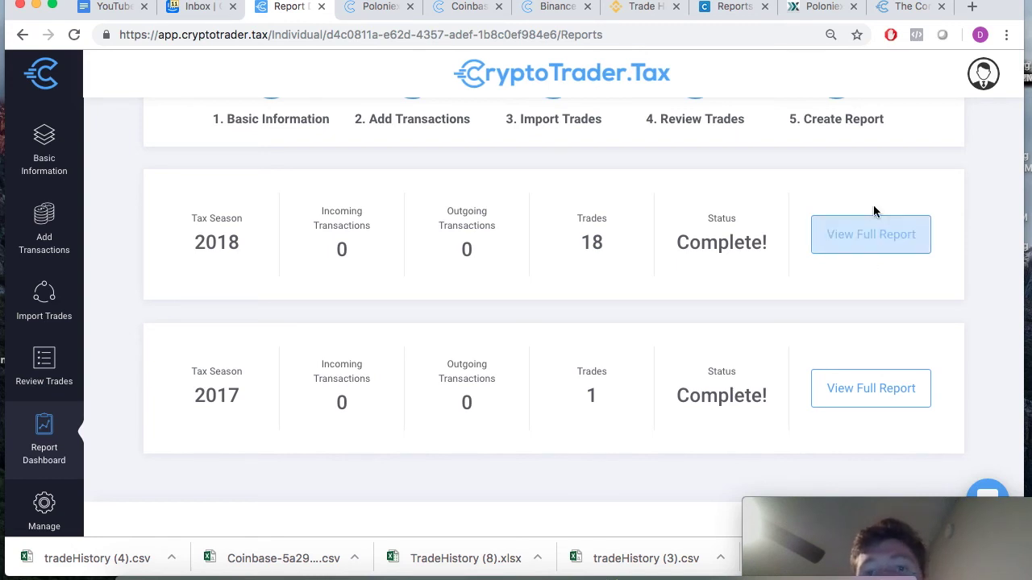
pyautogui.scroll(2, 565, 261)
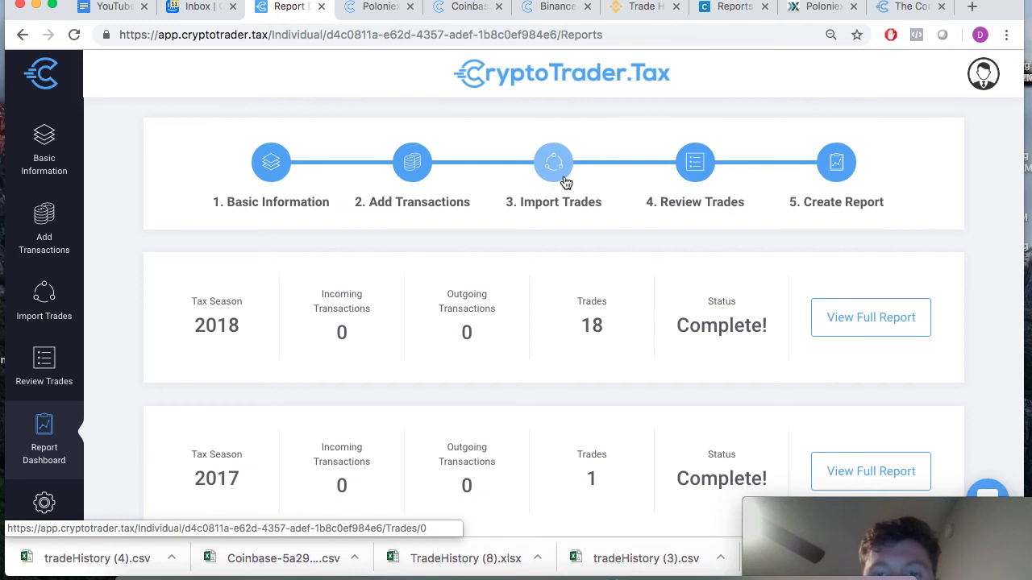
pyautogui.scroll(-2, 842, 343)
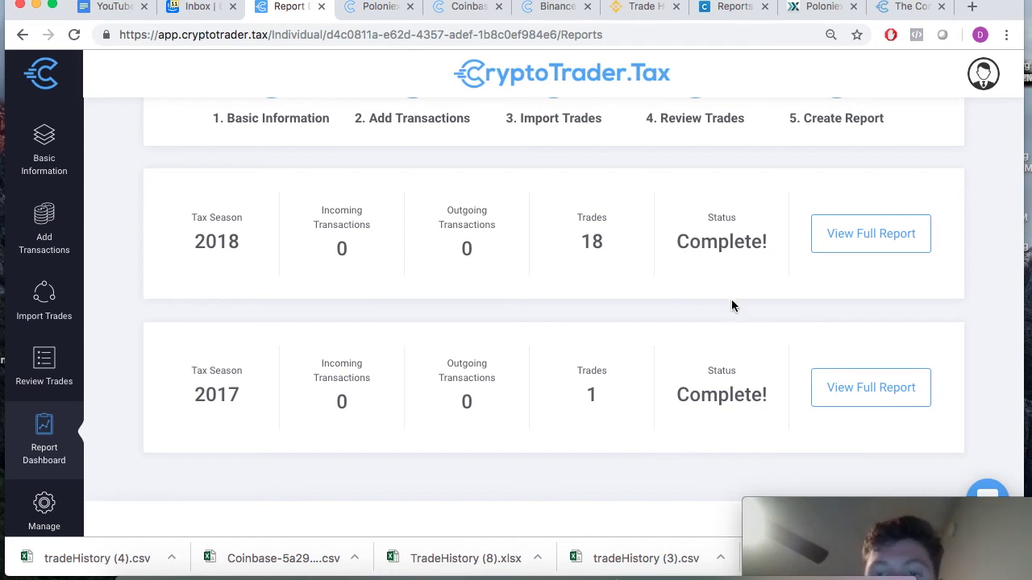
pyautogui.click(885, 242)
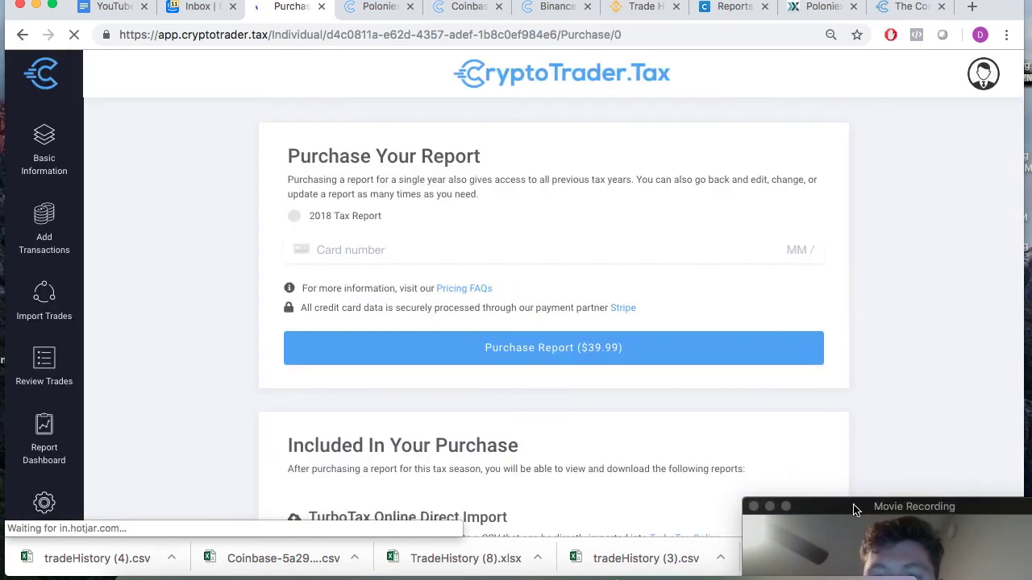
pyautogui.moveTo(855, 505); pyautogui.dragTo(889, 461)
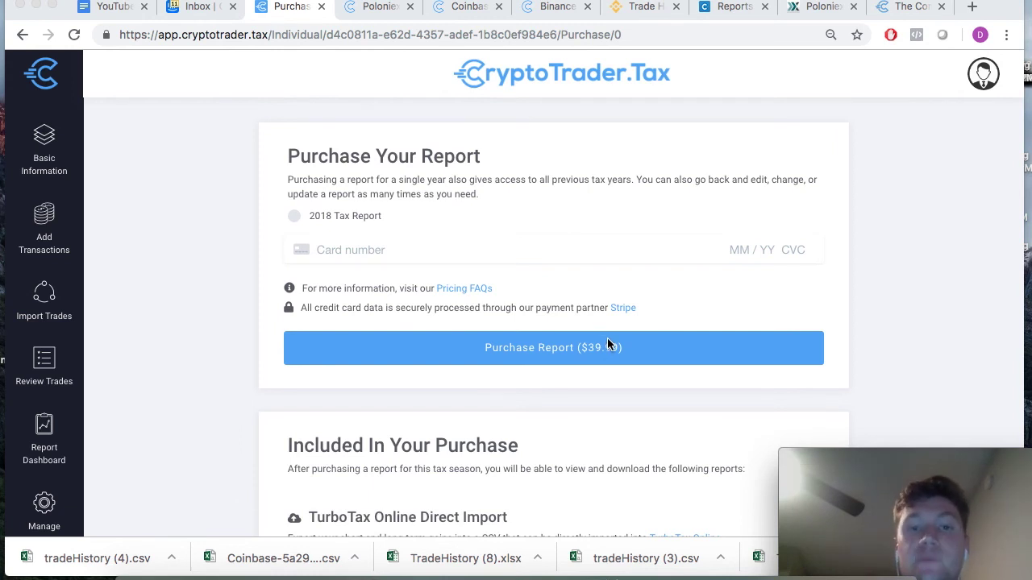
pyautogui.scroll(-1, 607, 345)
pyautogui.scroll(1, 607, 344)
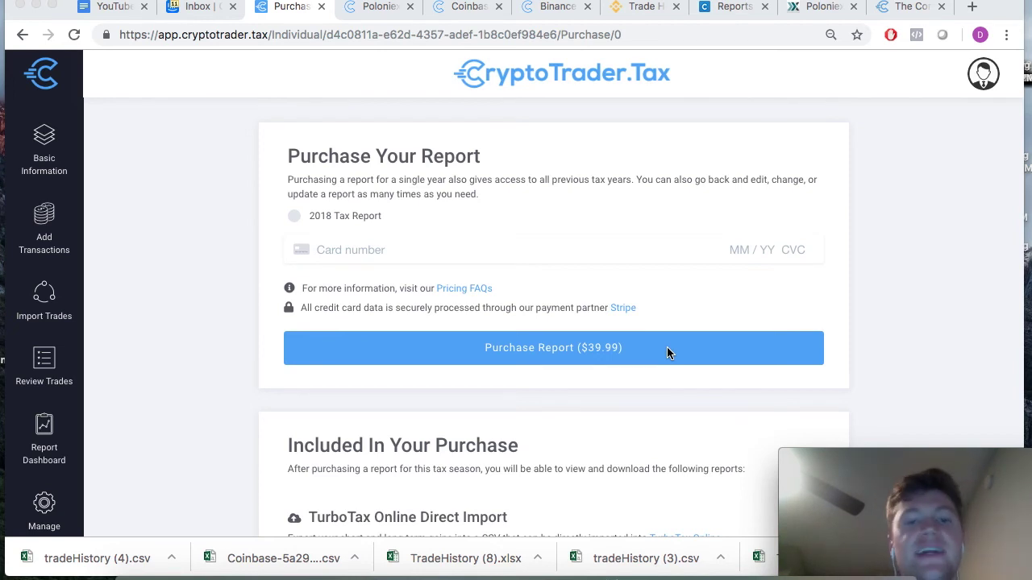
pyautogui.scroll(-5, 667, 348)
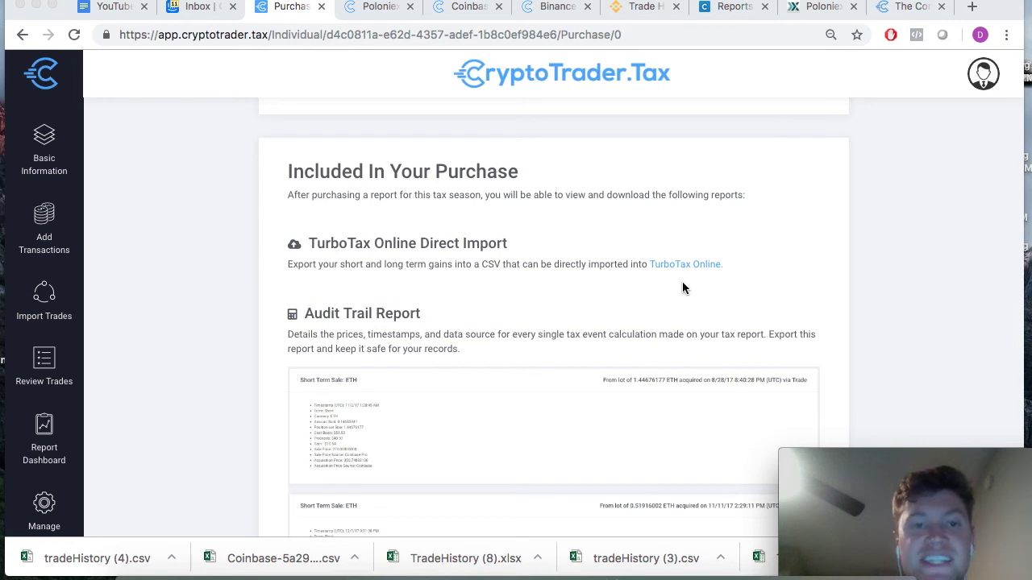
pyautogui.scroll(4, 682, 284)
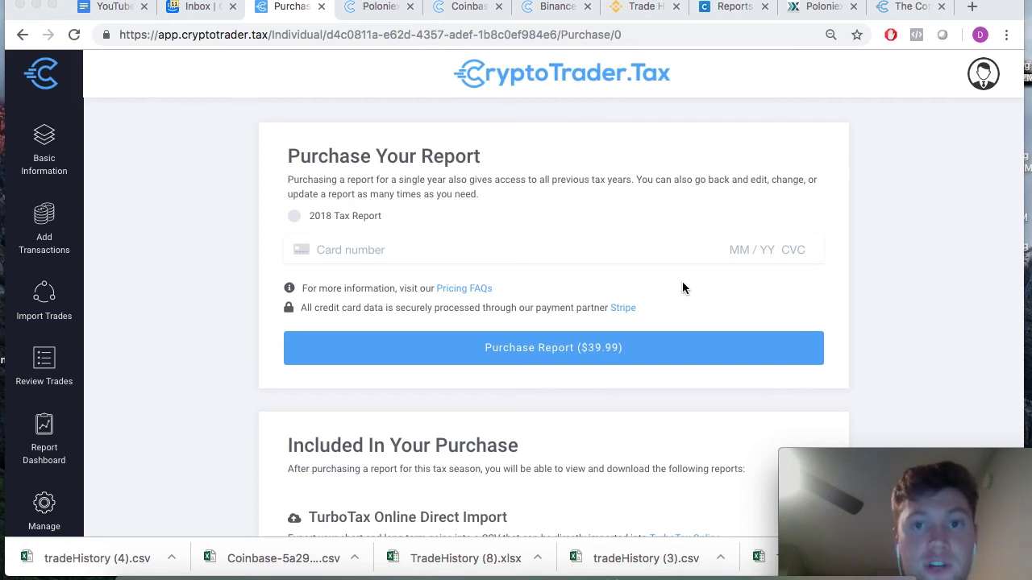
pyautogui.scroll(-3, 682, 287)
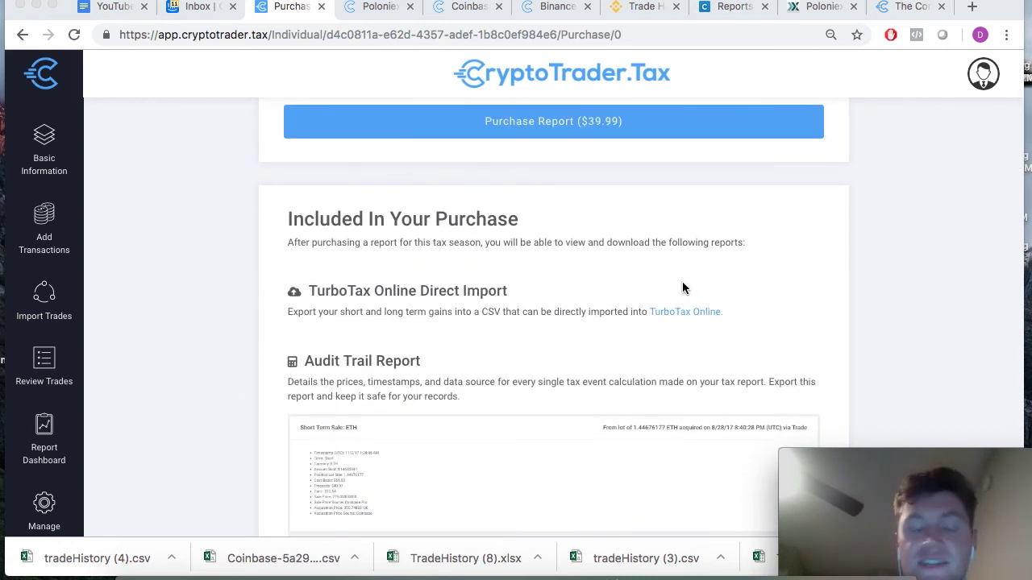
pyautogui.scroll(-1, 682, 284)
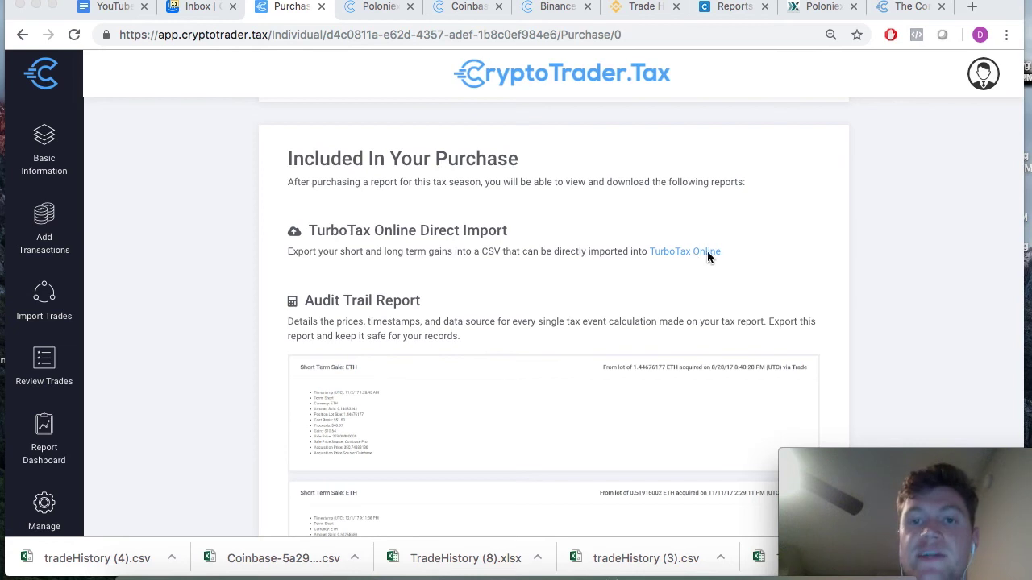
pyautogui.scroll(-1, 769, 254)
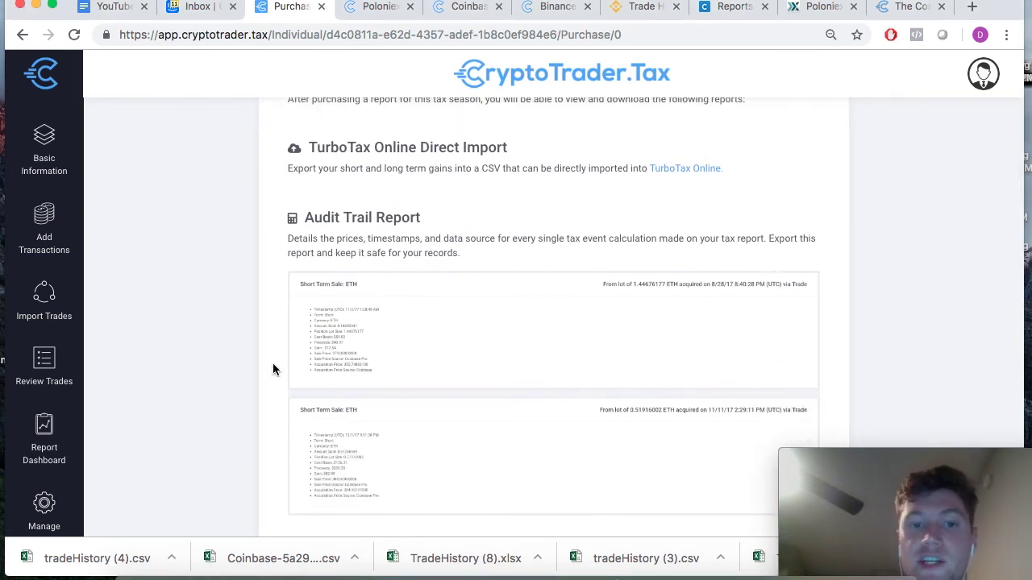
pyautogui.scroll(-1, 272, 364)
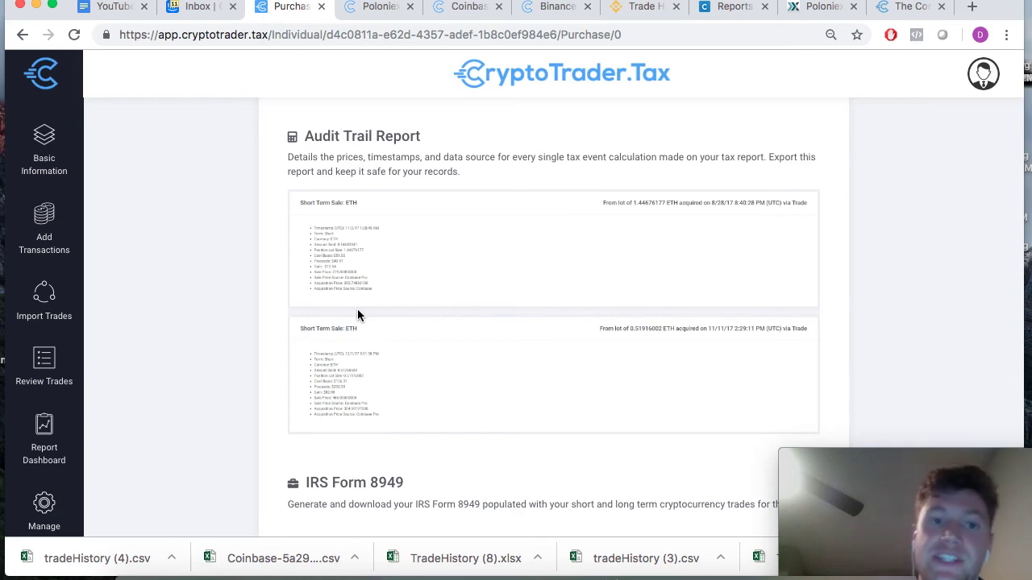
pyautogui.scroll(-5, 358, 315)
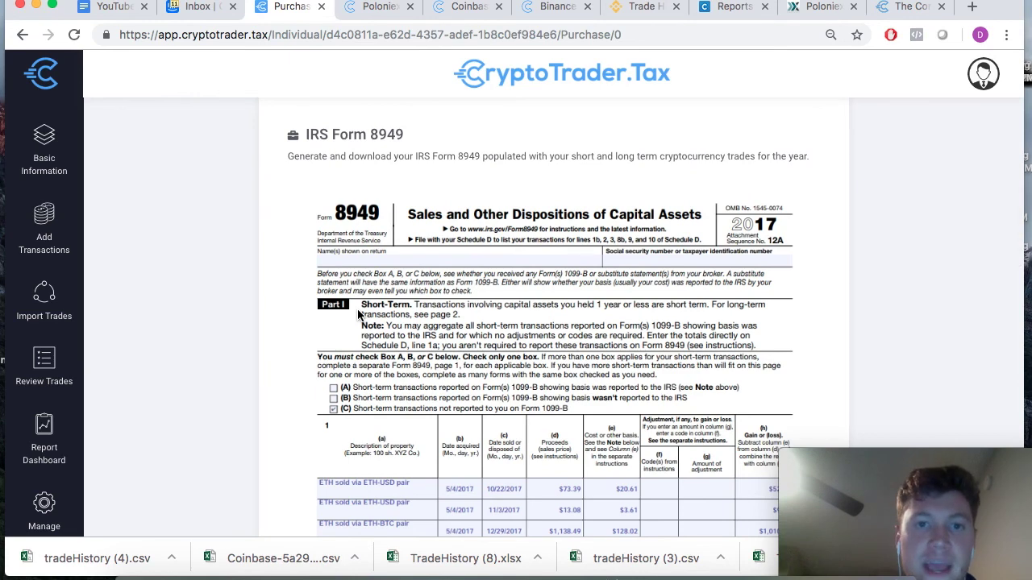
pyautogui.scroll(-5, 358, 314)
pyautogui.scroll(3, 358, 315)
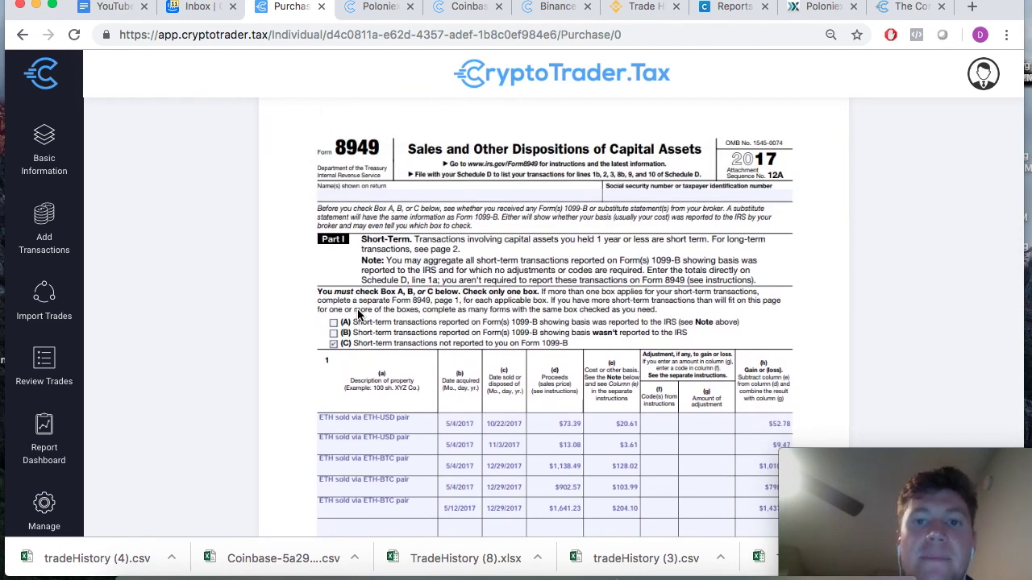
pyautogui.scroll(-8, 358, 314)
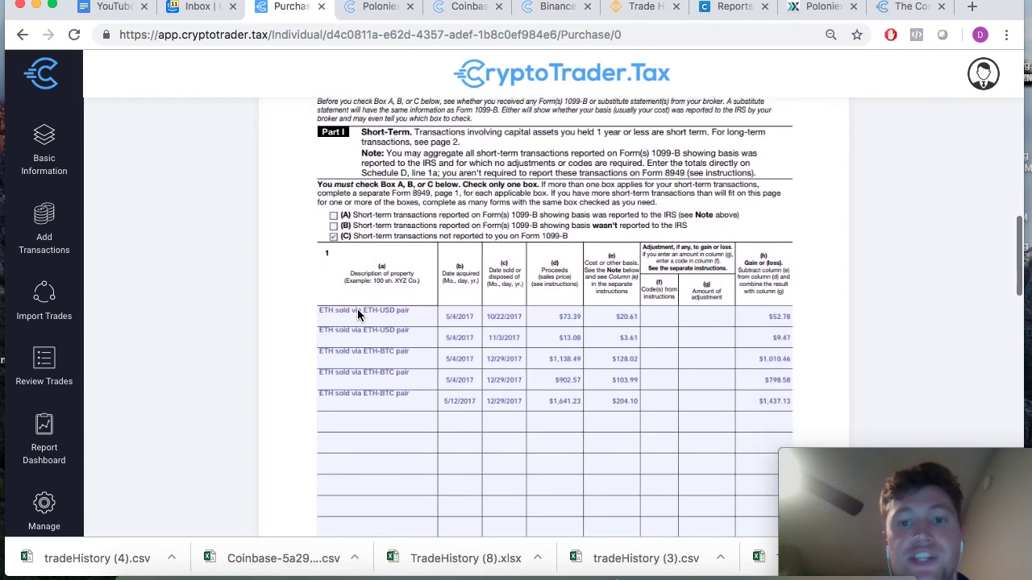
pyautogui.scroll(-2, 357, 309)
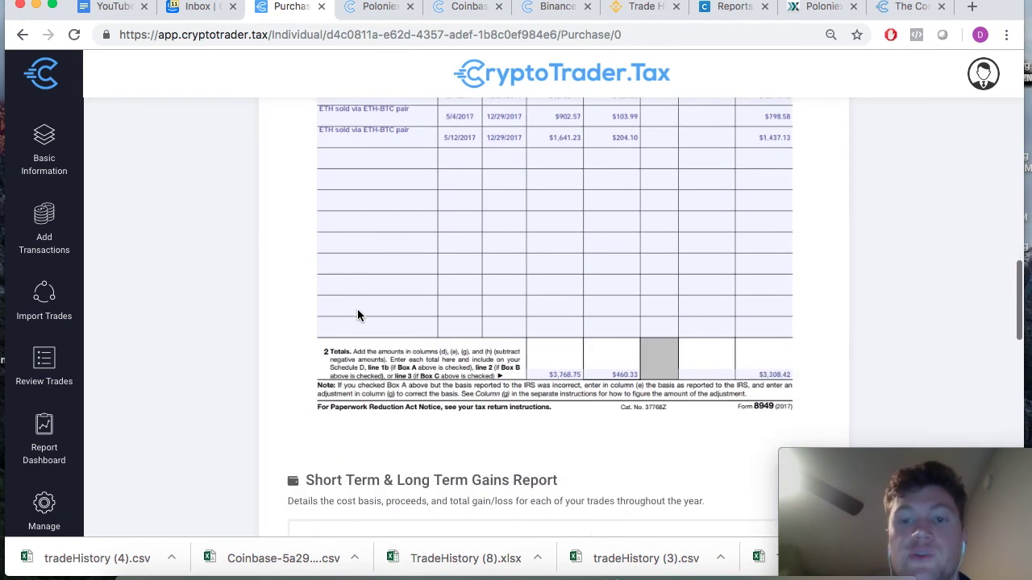
pyautogui.scroll(9, 357, 309)
pyautogui.scroll(1, 357, 309)
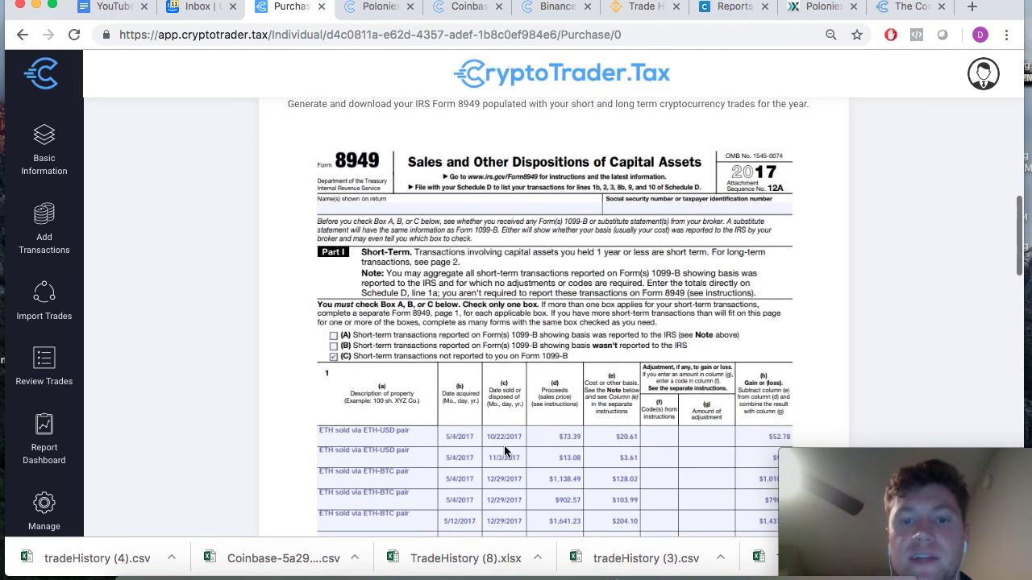
pyautogui.scroll(-2, 402, 385)
pyautogui.scroll(-7, 401, 385)
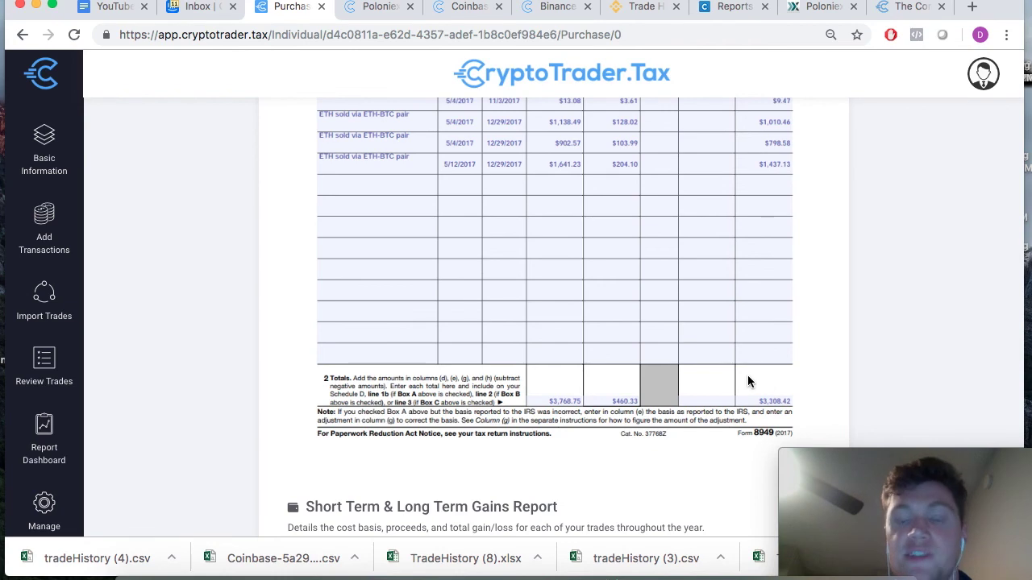
pyautogui.scroll(4, 747, 382)
pyautogui.scroll(5, 748, 375)
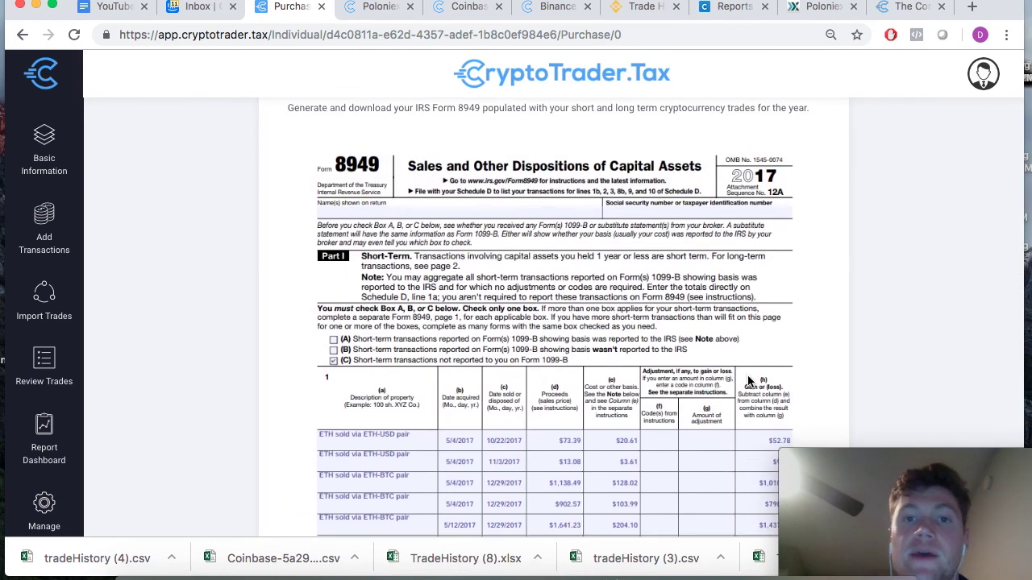
pyautogui.scroll(-3, 749, 381)
pyautogui.scroll(-4, 748, 375)
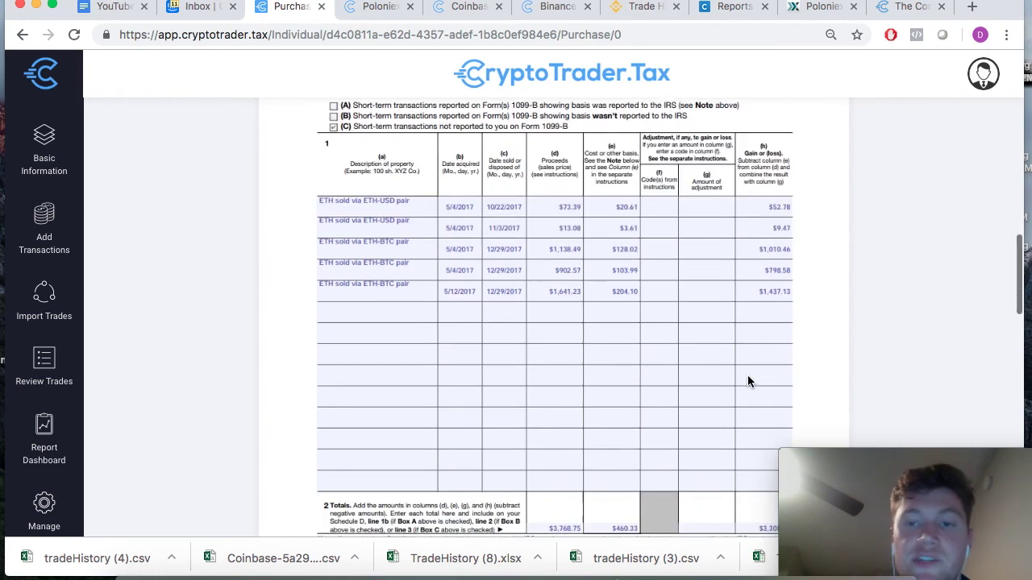
pyautogui.scroll(7, 748, 375)
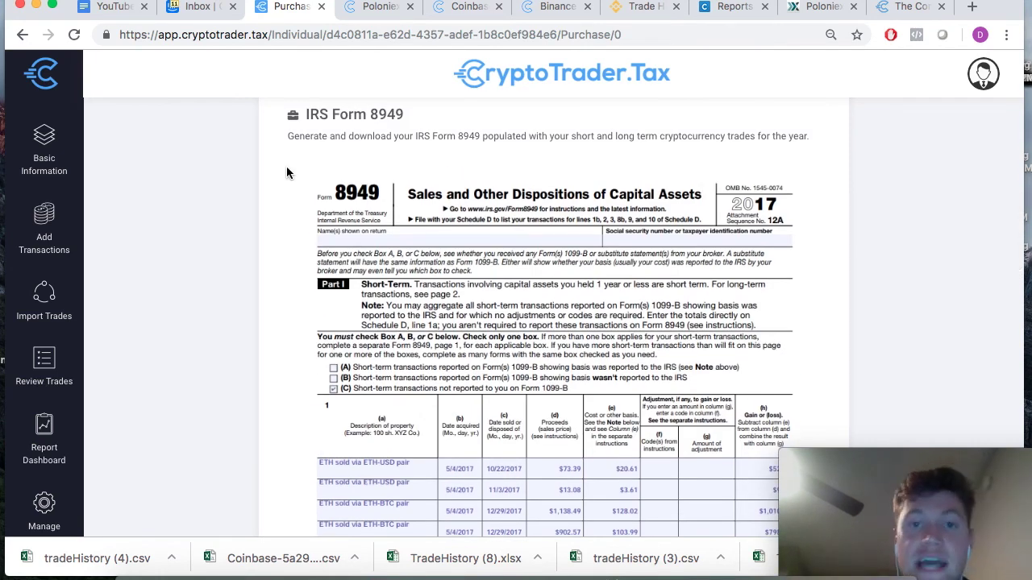
pyautogui.scroll(-2, 287, 173)
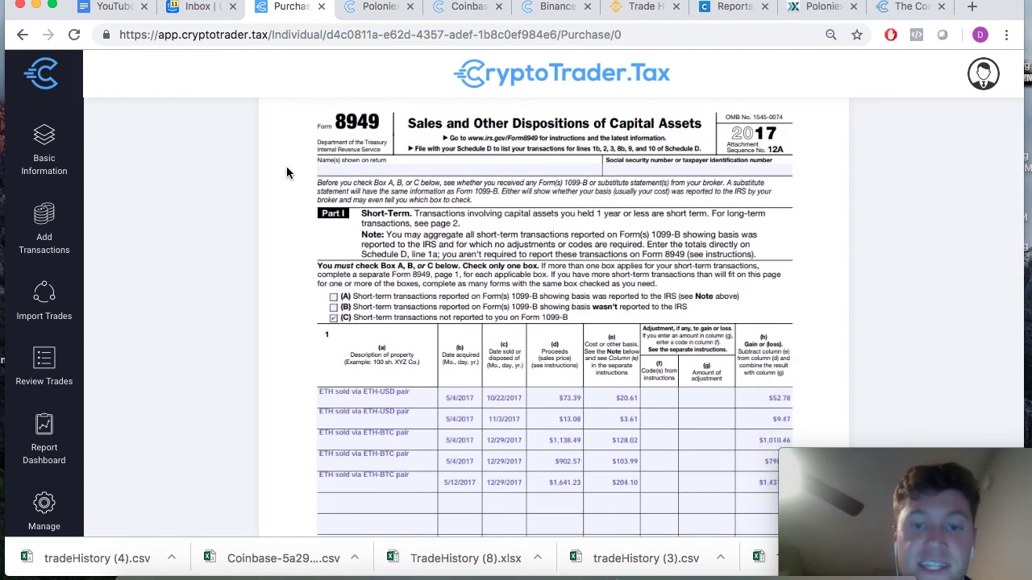
pyautogui.scroll(-10, 286, 172)
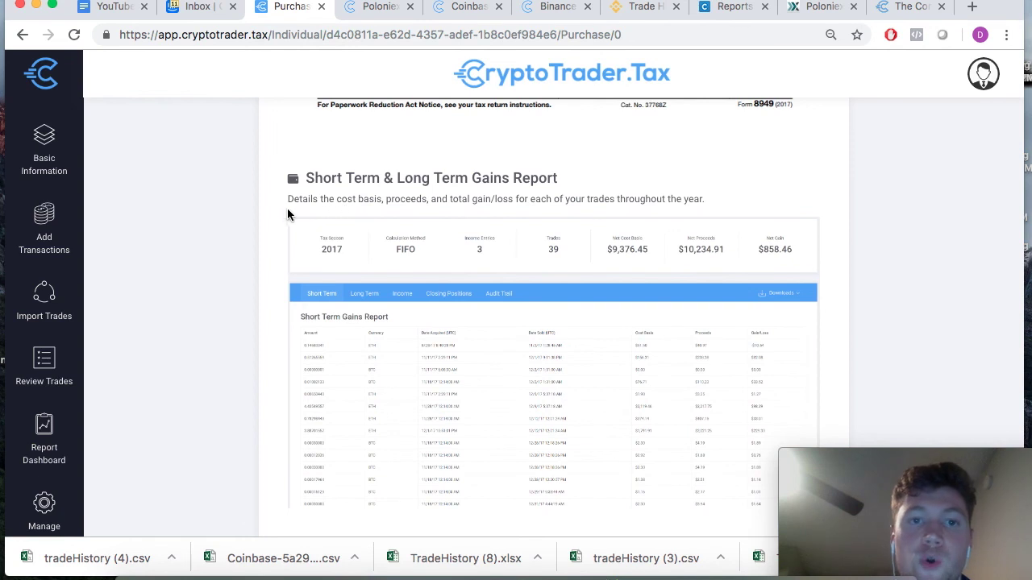
pyautogui.scroll(-1, 288, 297)
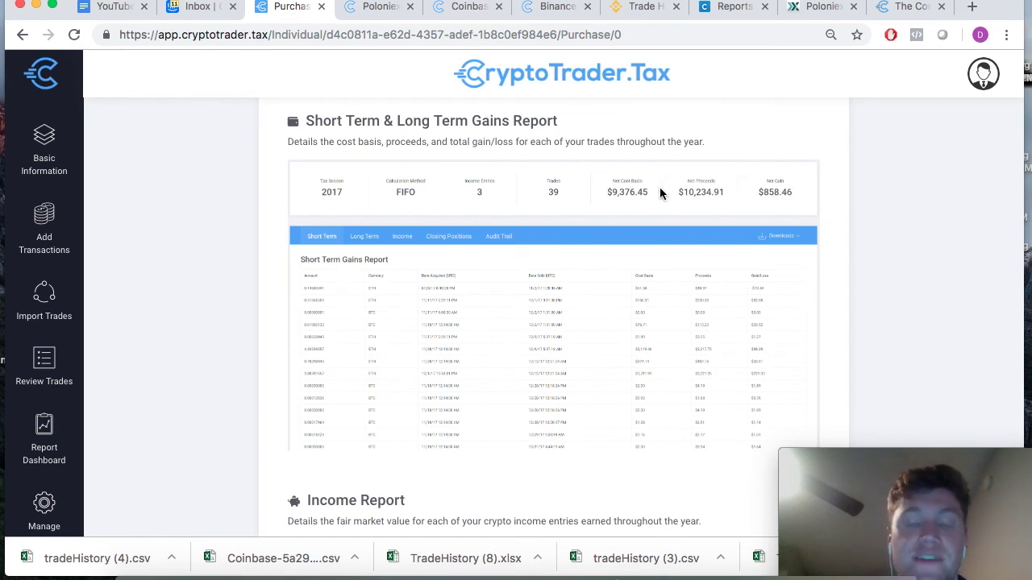
pyautogui.scroll(-6, 659, 190)
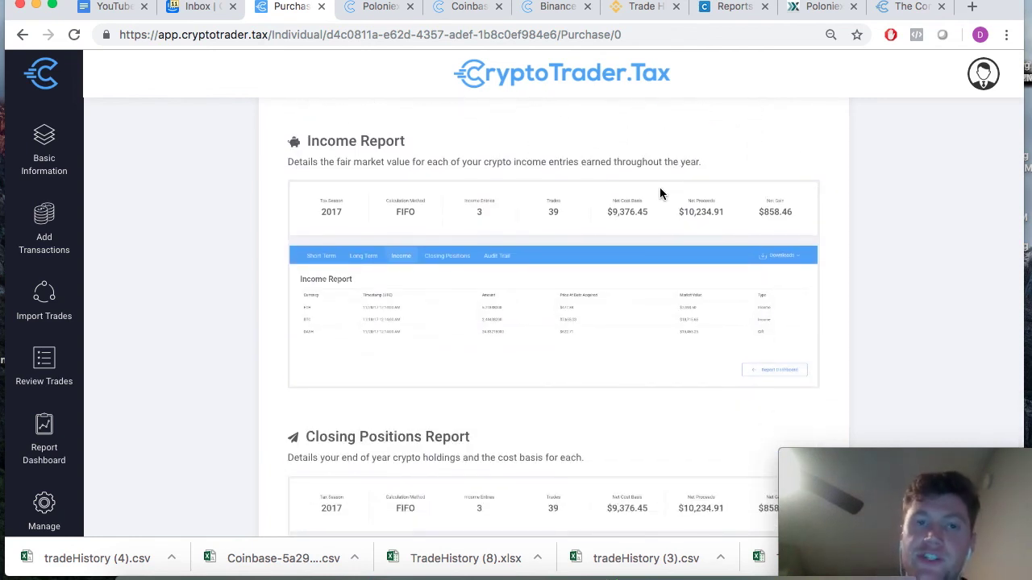
pyautogui.moveTo(292, 141); pyautogui.dragTo(534, 161)
pyautogui.click(717, 166)
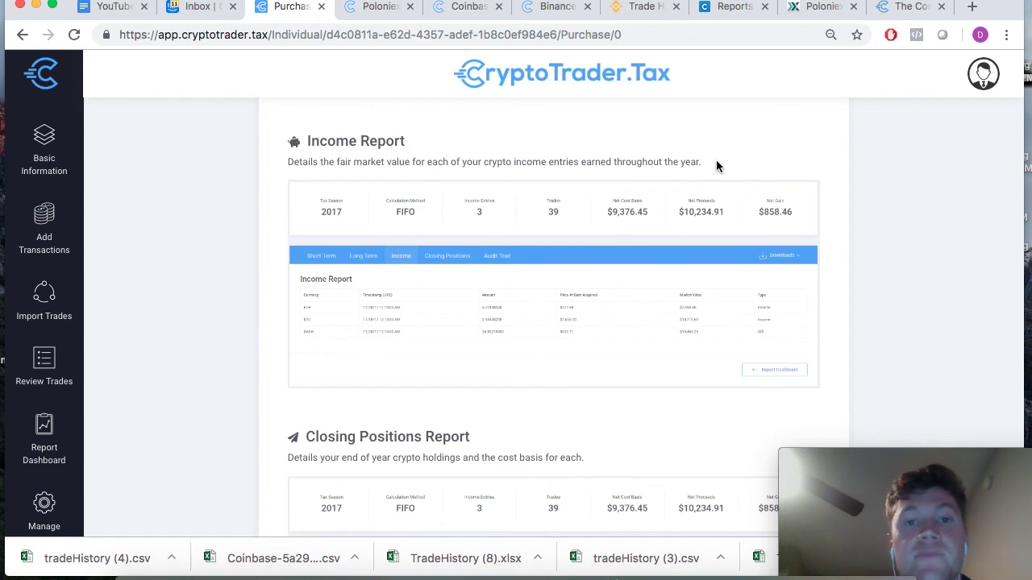
pyautogui.scroll(-1, 717, 166)
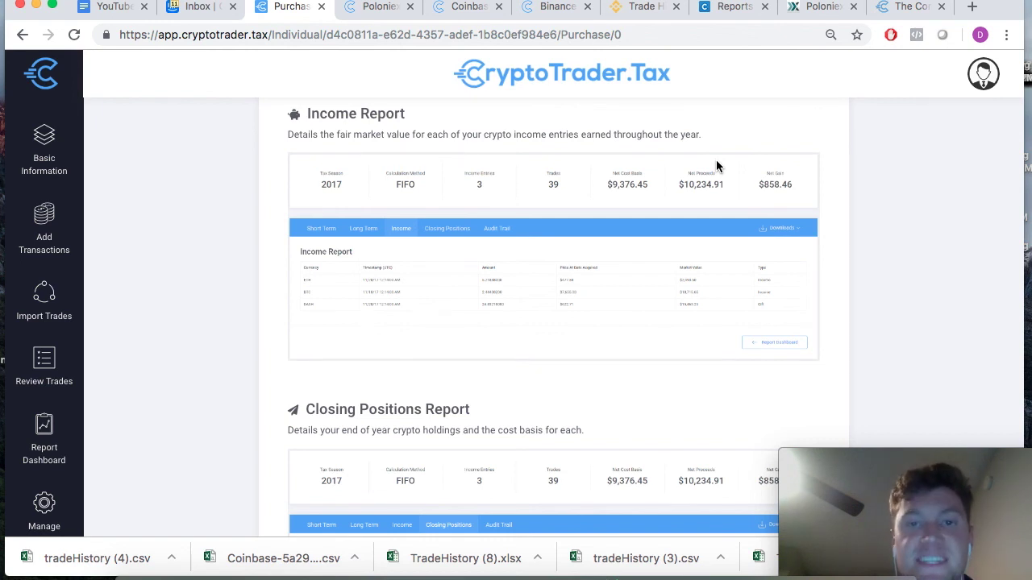
pyautogui.scroll(1, 718, 166)
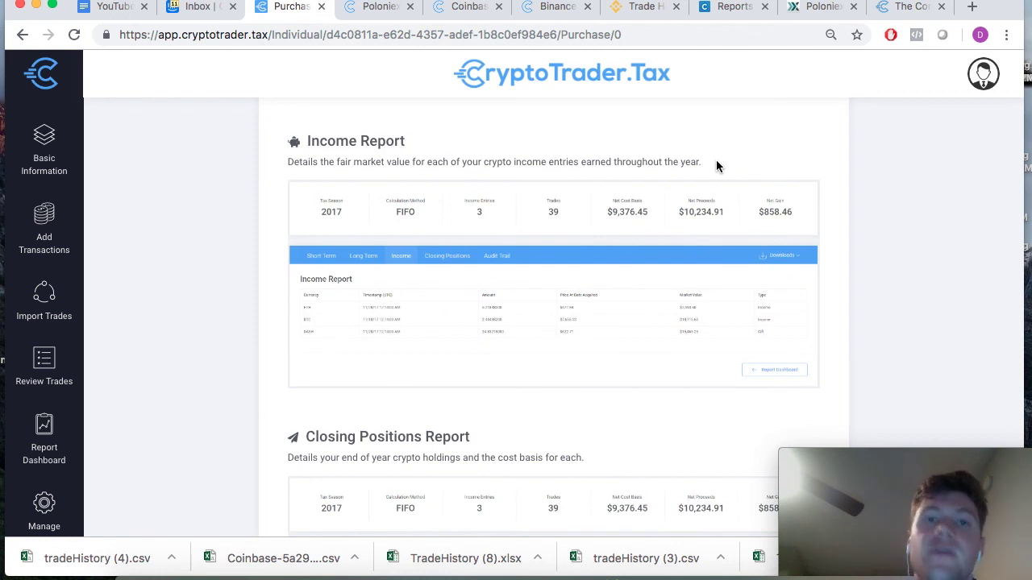
pyautogui.scroll(-1, 717, 166)
pyautogui.scroll(1, 713, 166)
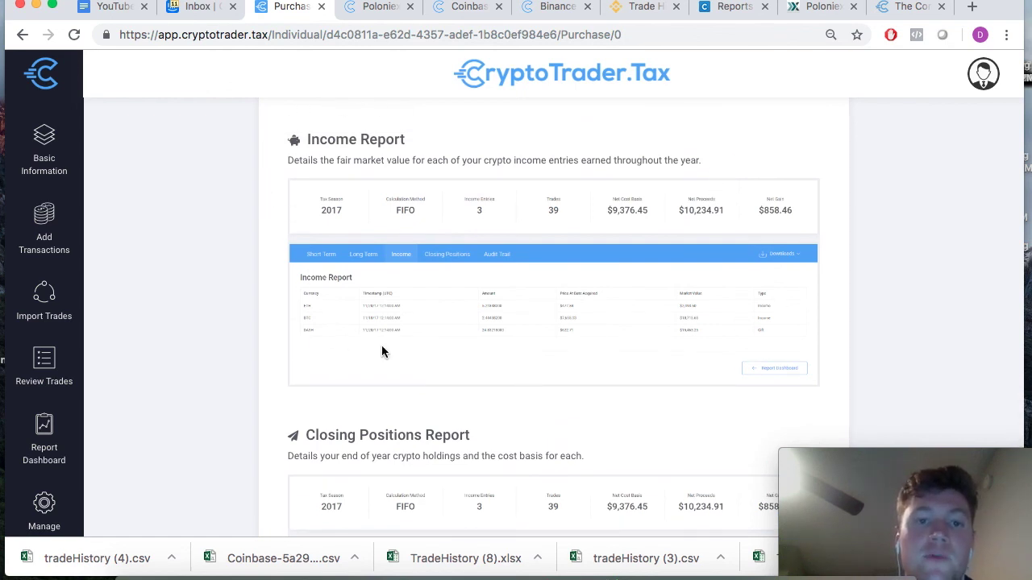
pyautogui.scroll(1, 834, 315)
pyautogui.scroll(-1, 834, 315)
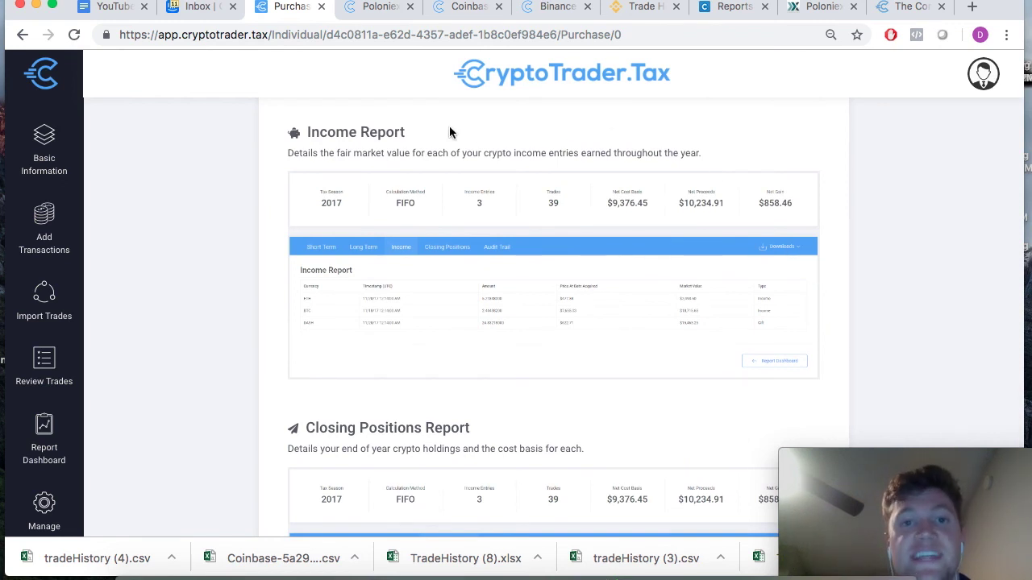
pyautogui.scroll(-5, 255, 331)
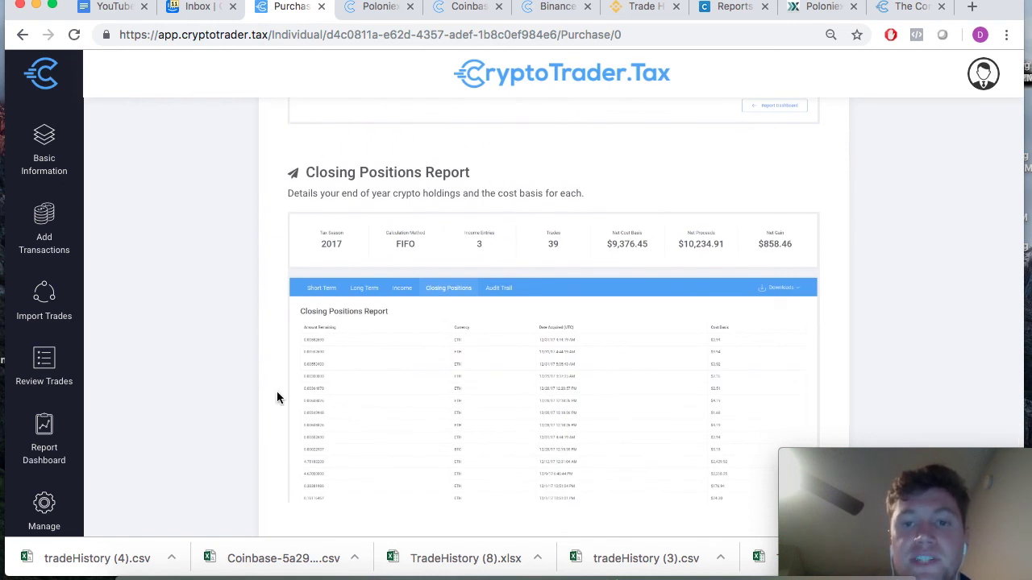
pyautogui.scroll(-3, 274, 454)
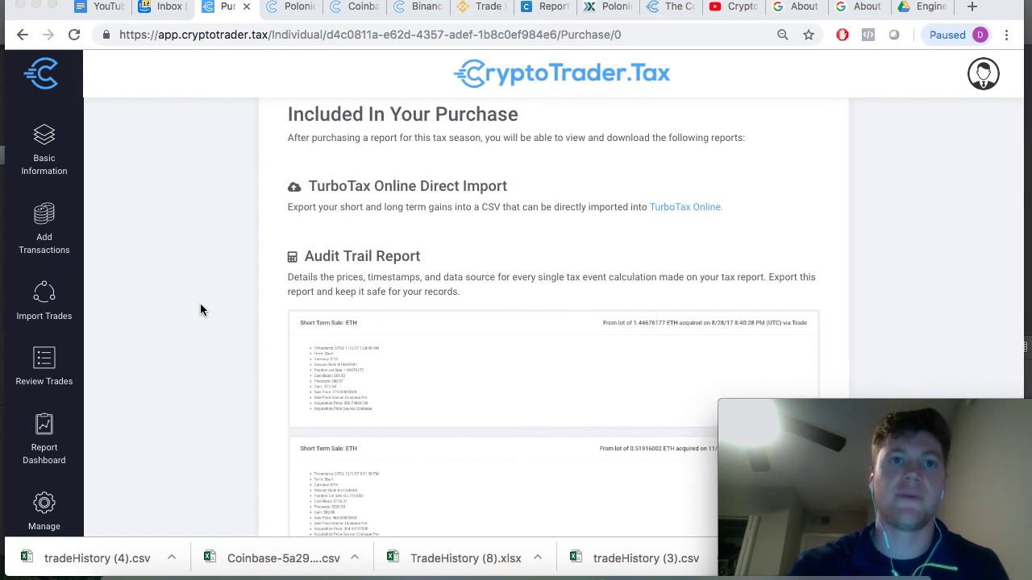
pyautogui.moveTo(879, 539)
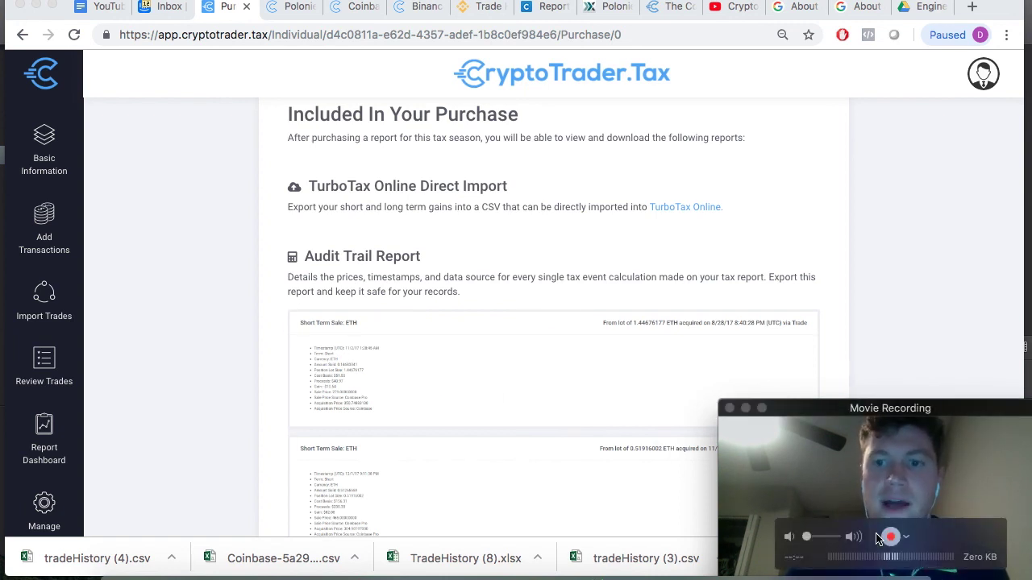